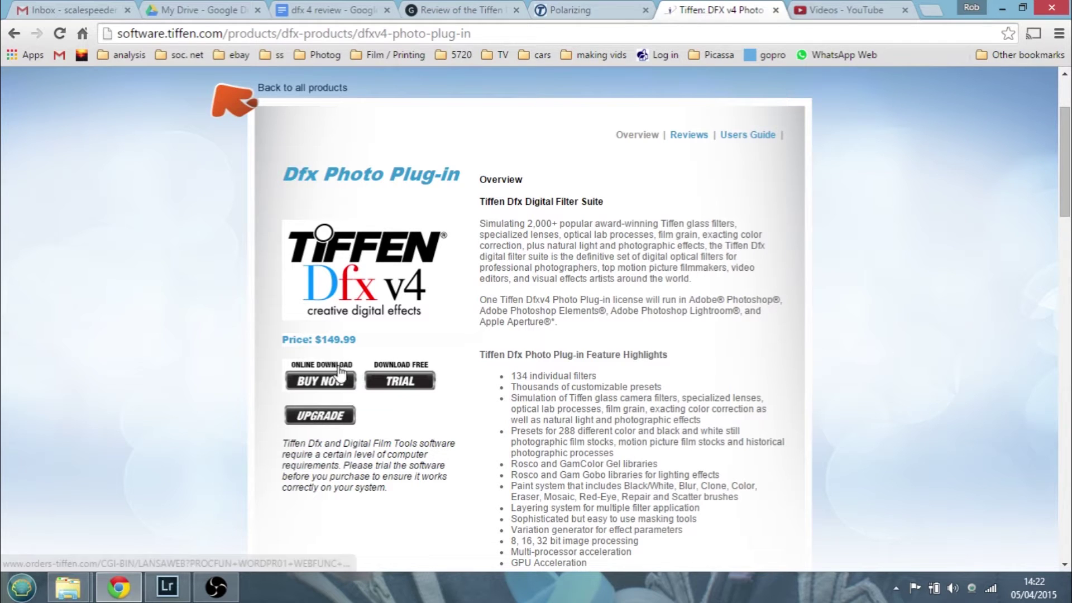
# Switch to Lightroom and show the Basic adjustments of the church photo down to the Presence settings
pyautogui.click(169, 595)
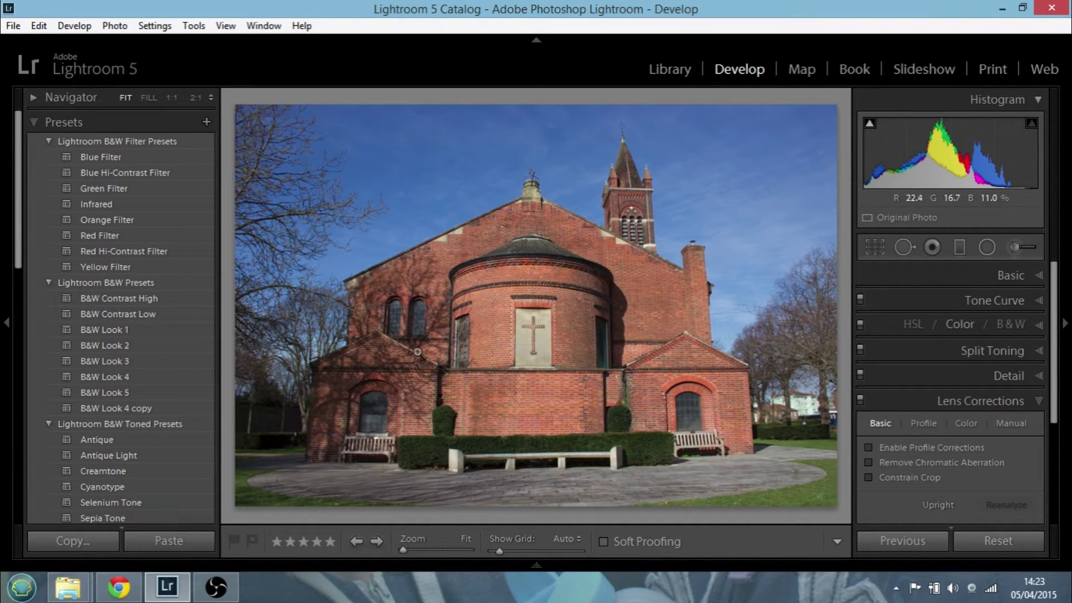
pyautogui.click(1037, 275)
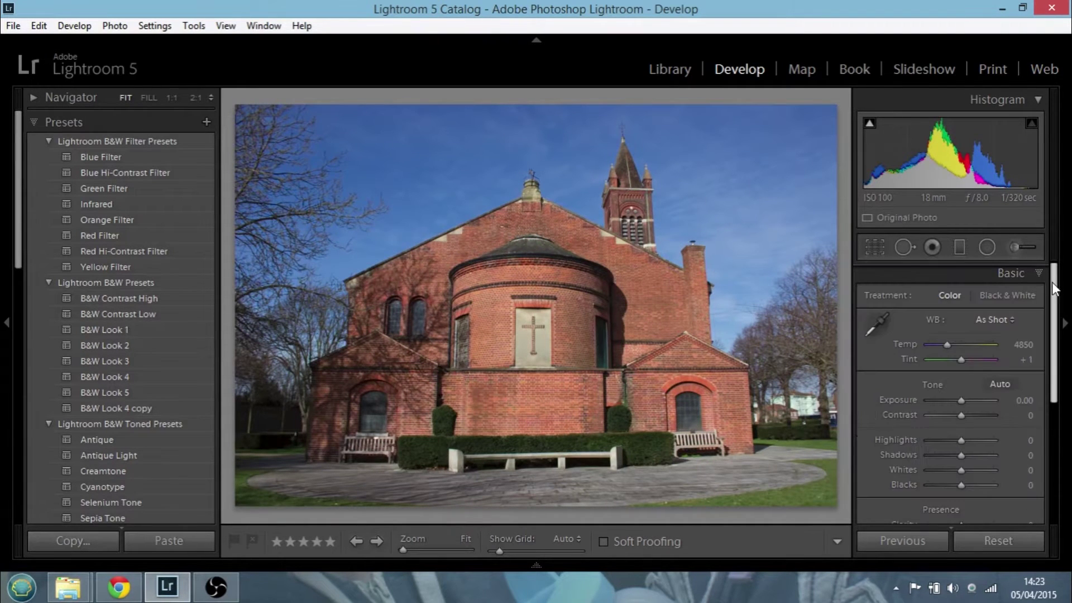
pyautogui.moveTo(1055, 288); pyautogui.dragTo(1054, 313)
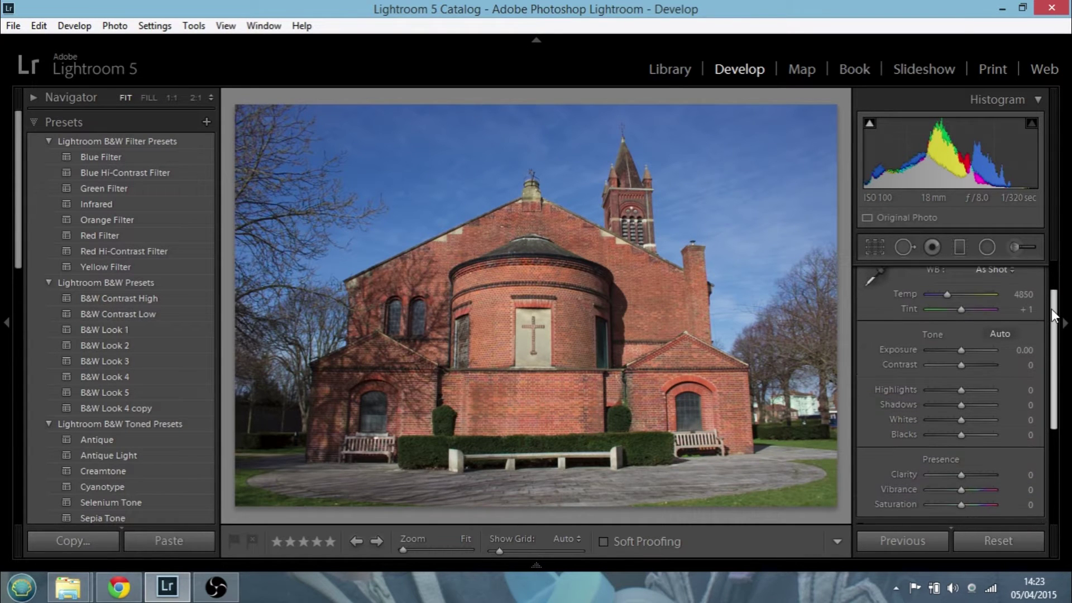
# Switch to Chrome, look through Tiffen's screw-in polarizing filters, and return to the DFX v4 Photo Plug-in page
pyautogui.click(119, 586)
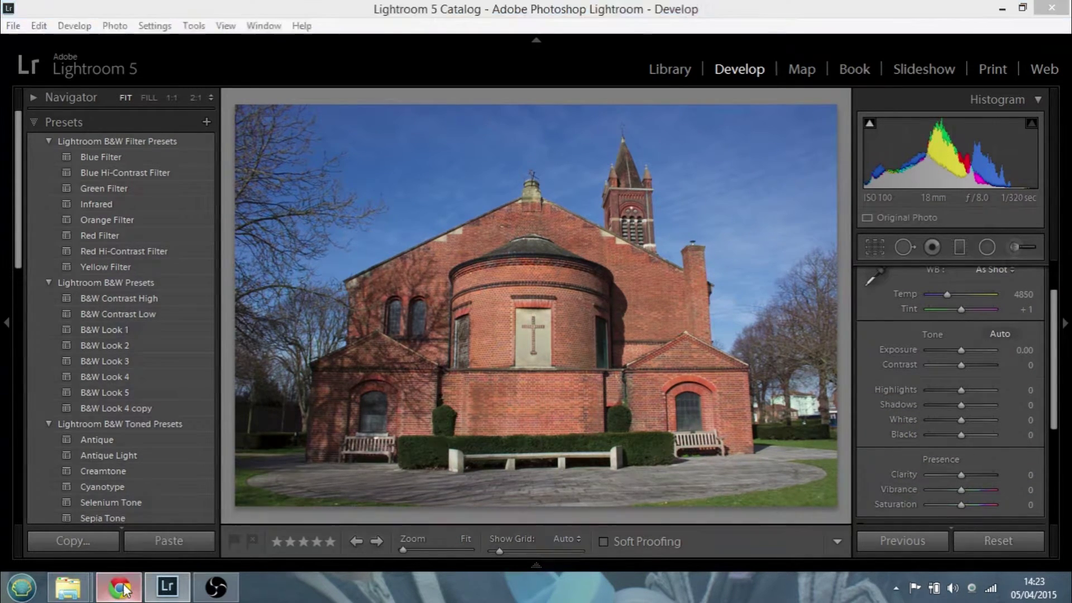
pyautogui.click(586, 20)
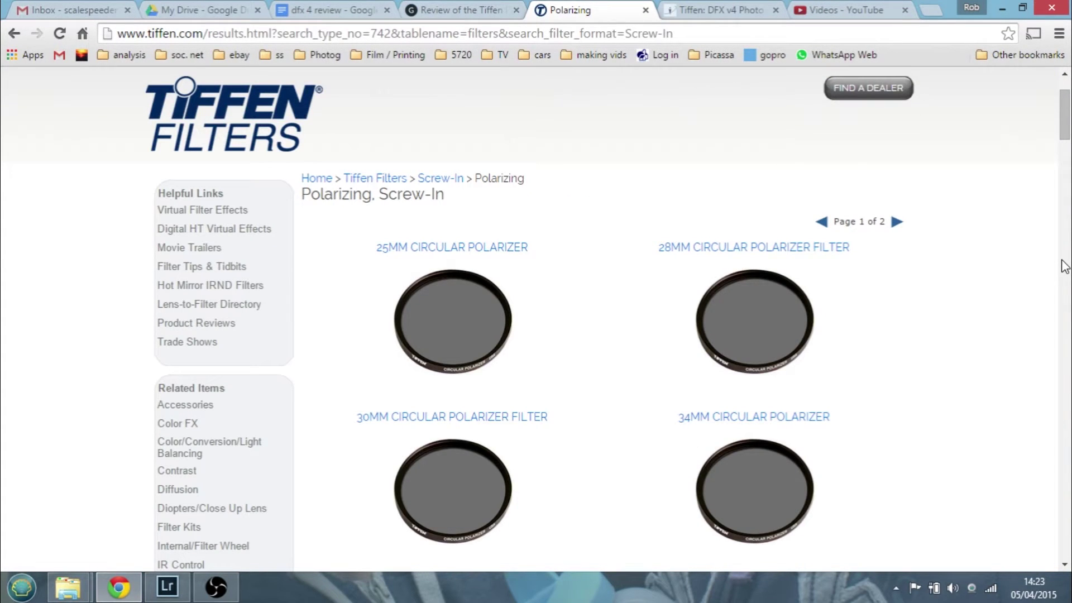
pyautogui.moveTo(1064, 134)
pyautogui.mouseDown()
pyautogui.moveTo(1065, 236)
pyautogui.moveTo(1065, 151)
pyautogui.mouseUp()
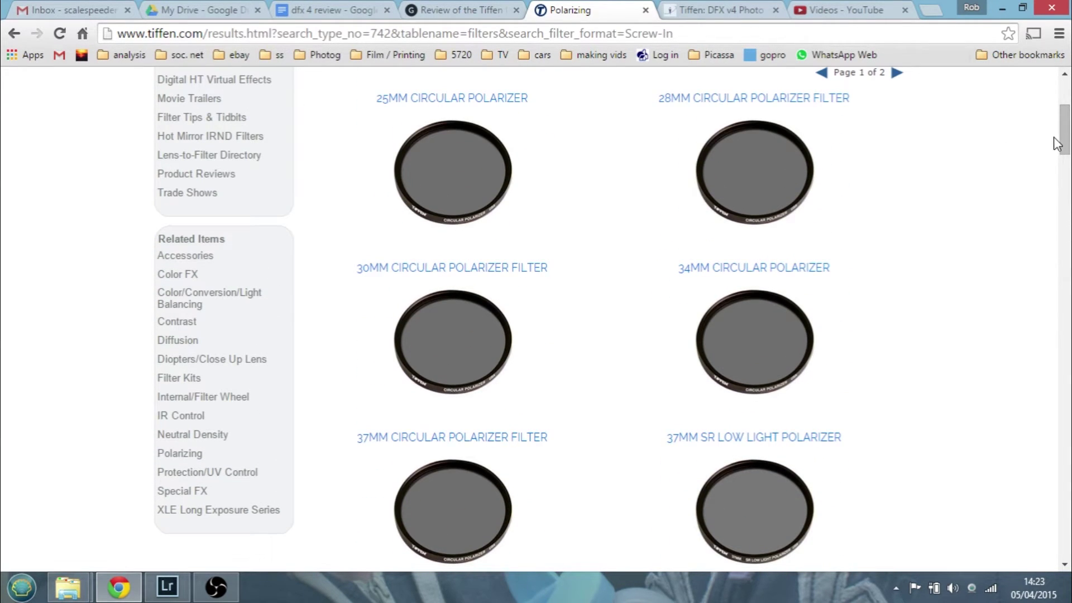
pyautogui.moveTo(1063, 144); pyautogui.dragTo(1063, 139)
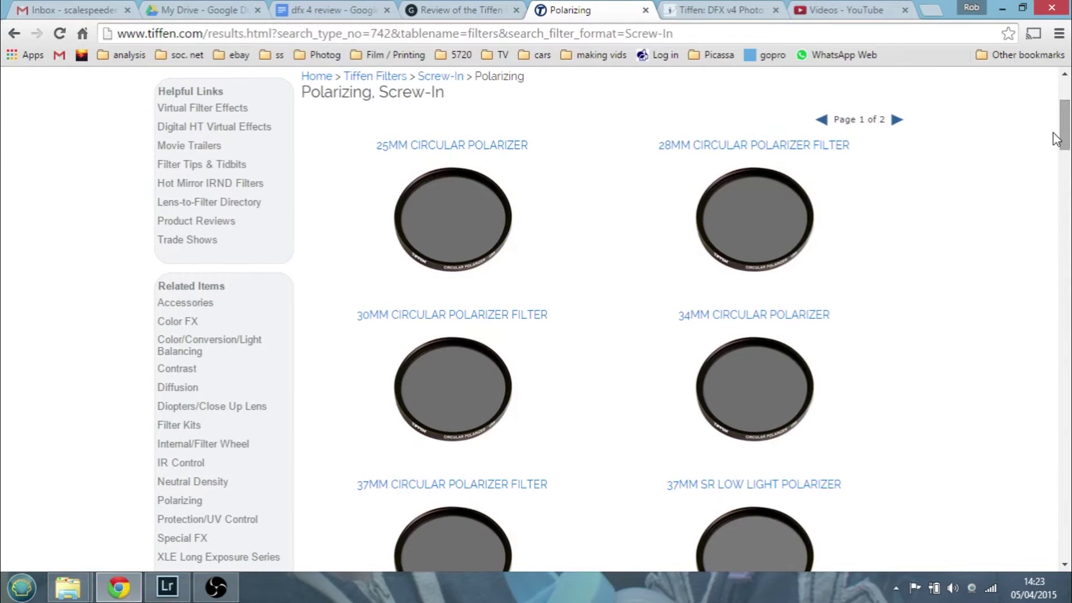
pyautogui.click(742, 14)
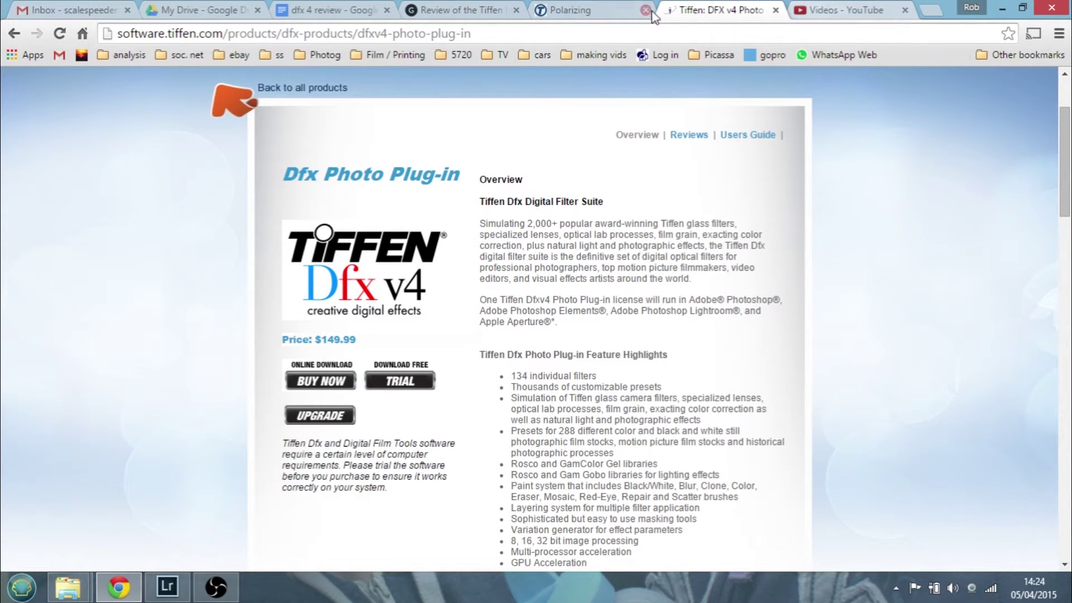
# Switch to Lightroom and inspect the Crop & Straighten options, leaving the photo uncropped and the angle at 0.00
pyautogui.click(168, 587)
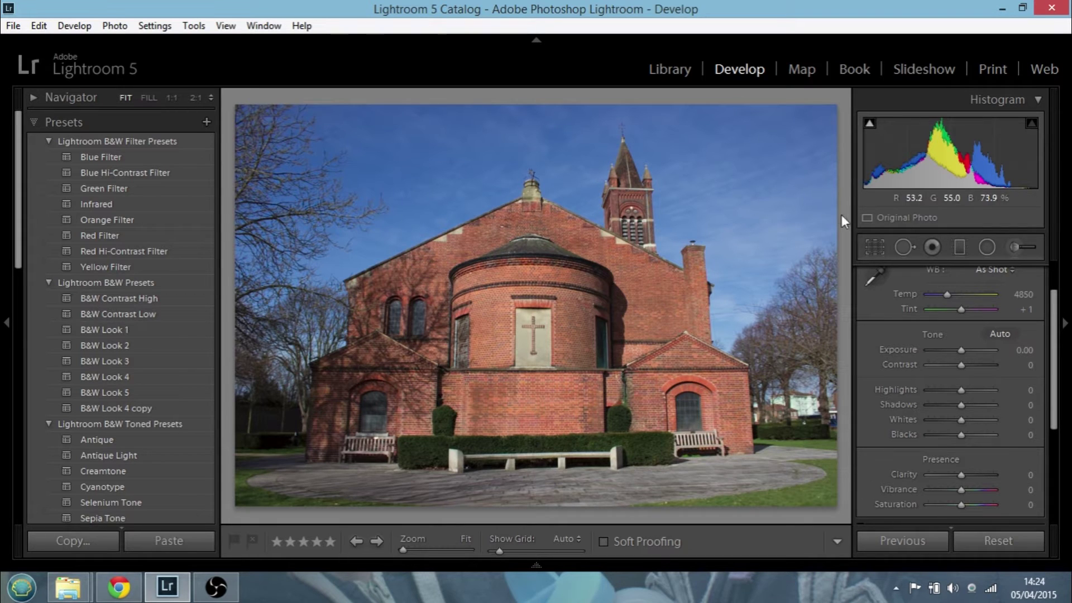
pyautogui.click(874, 246)
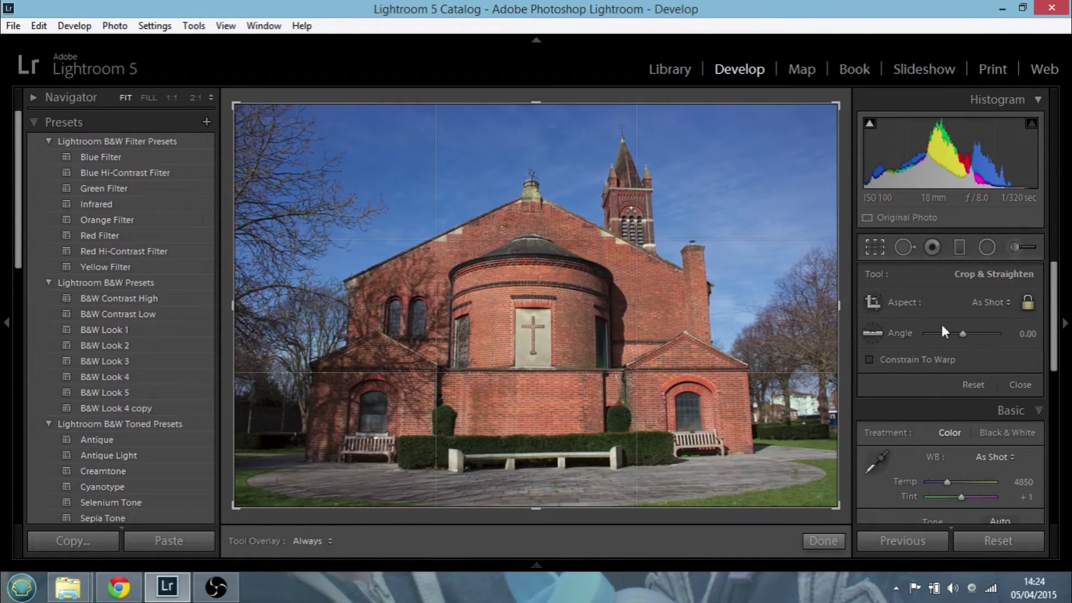
pyautogui.moveTo(960, 333); pyautogui.dragTo(960, 333)
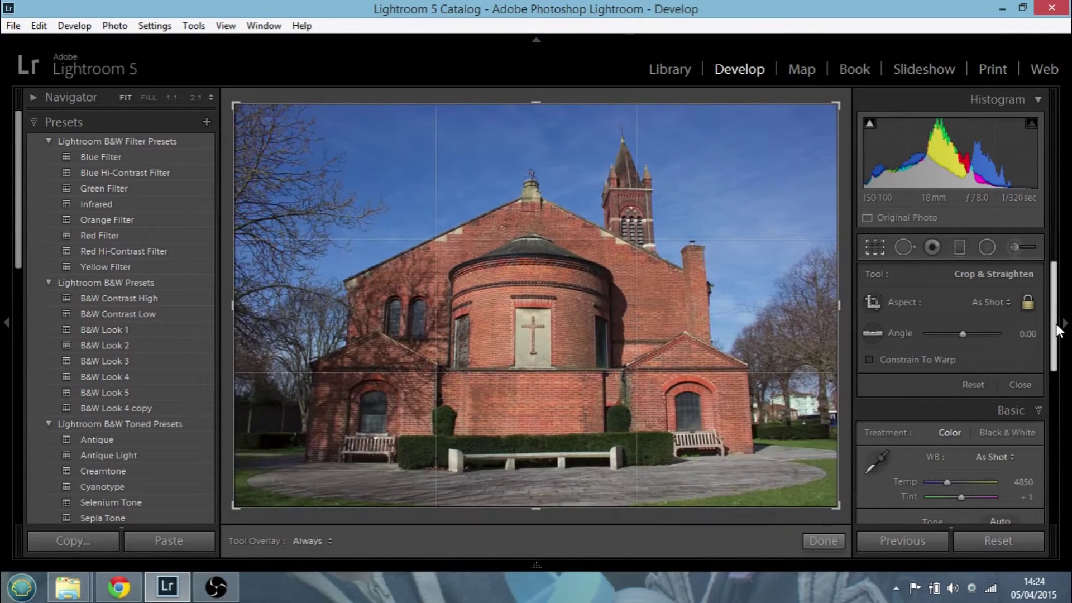
pyautogui.click(820, 540)
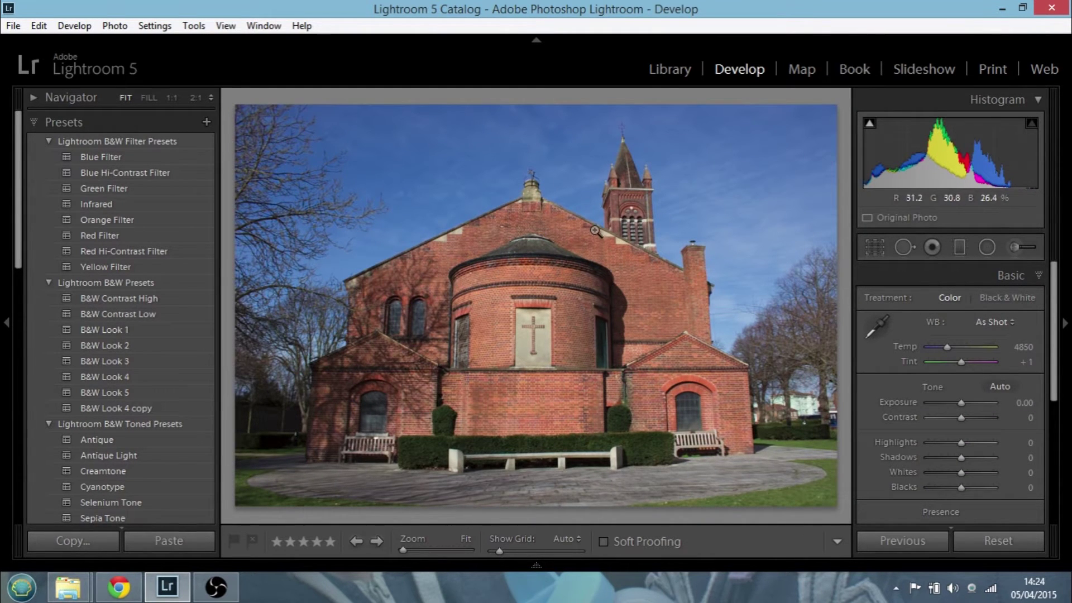
# Apply the Auto Upright lens correction to the church photo
pyautogui.moveTo(1054, 293); pyautogui.dragTo(1060, 429)
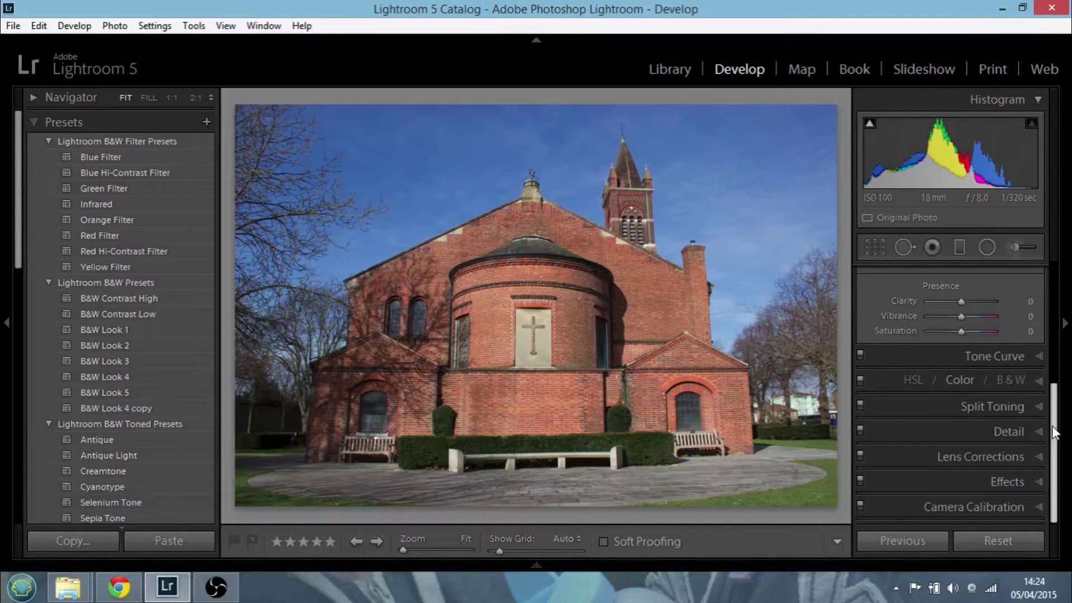
pyautogui.click(1036, 455)
pyautogui.click(987, 372)
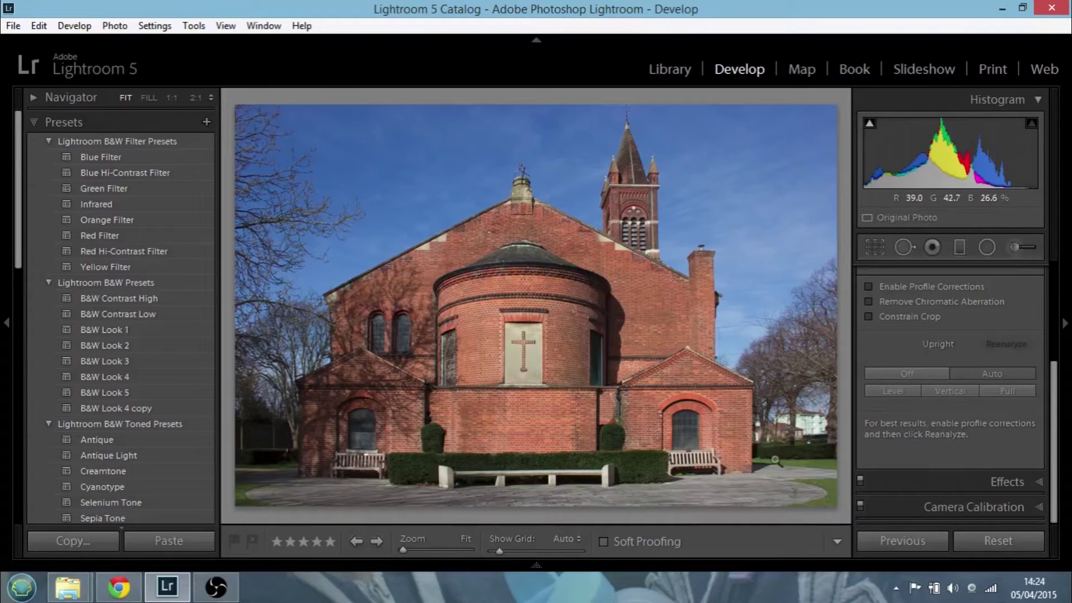
# Open a copy of the photo with Lightroom adjustments for editing in Dfx v4.0
pyautogui.rightClick(564, 339)
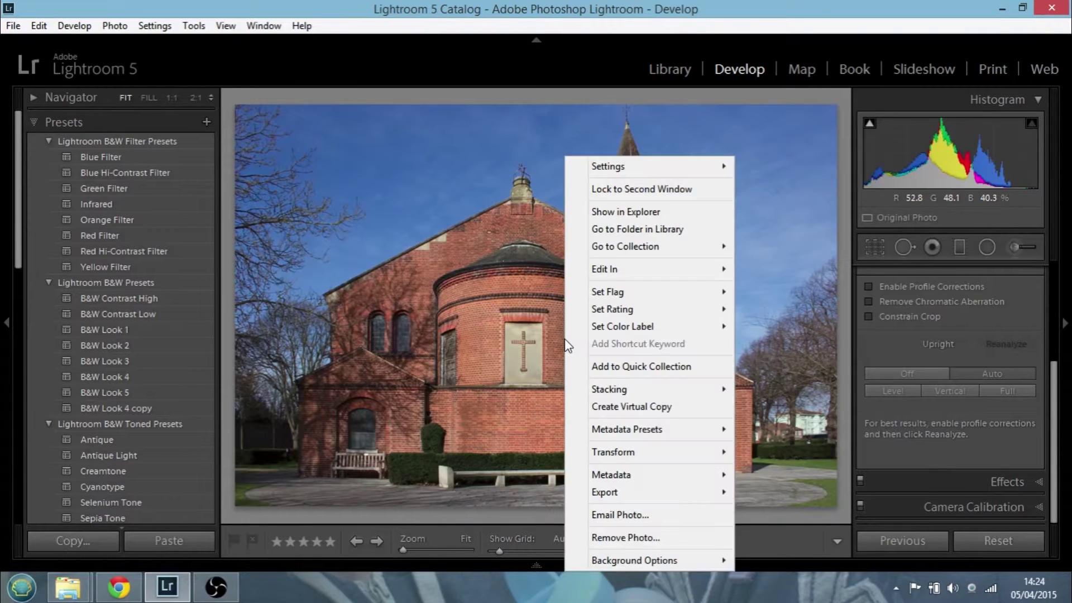
pyautogui.moveTo(659, 270)
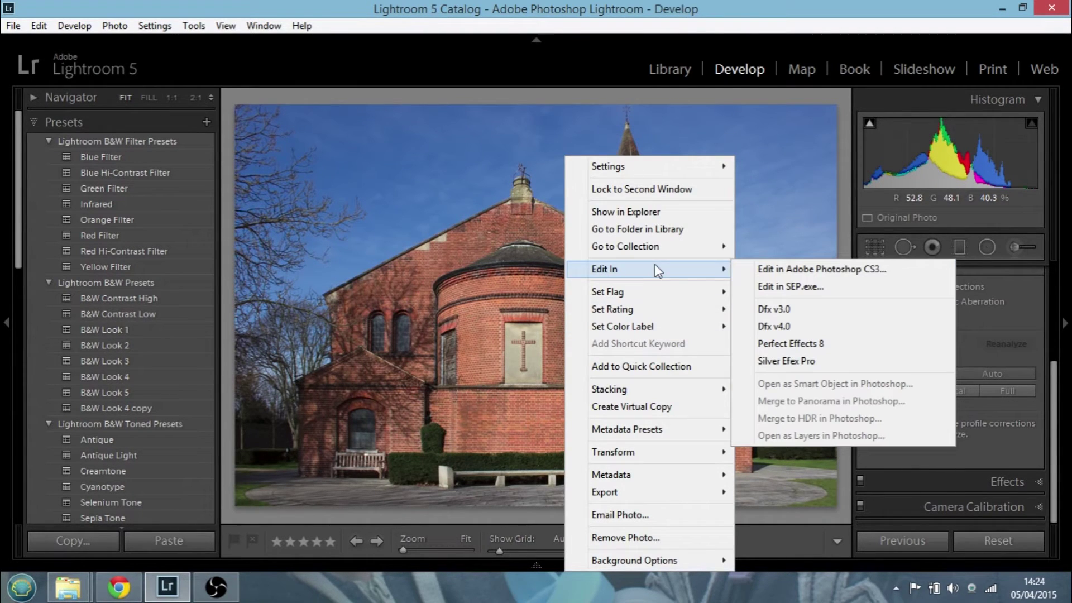
pyautogui.click(779, 328)
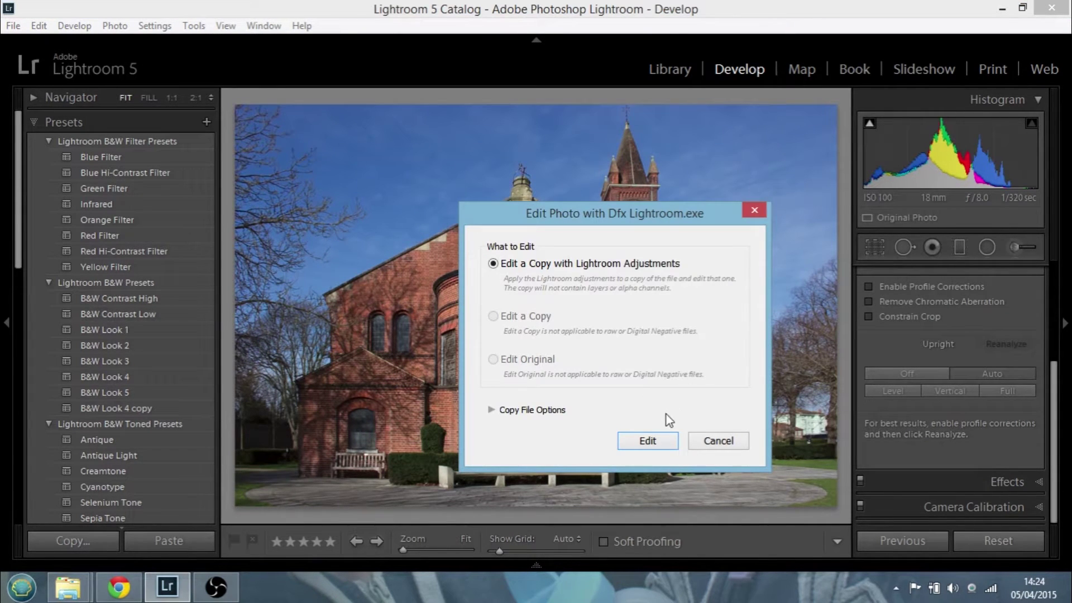
pyautogui.click(651, 442)
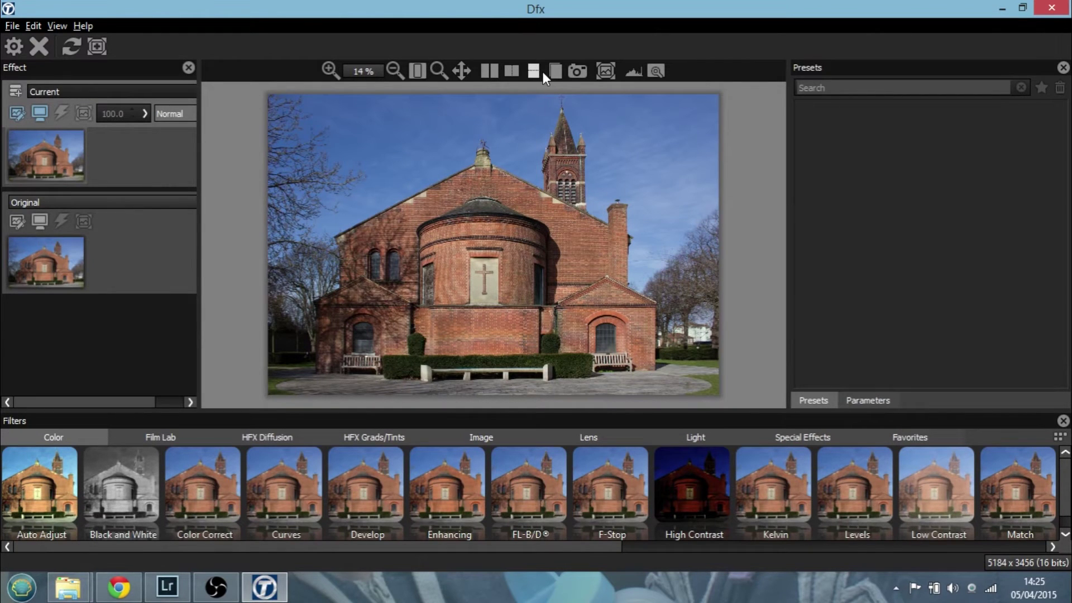
# Zoom the preview in and out to 11 % and reposition the church photo in the viewer
pyautogui.click(329, 69)
pyautogui.click(329, 69)
pyautogui.click(395, 69)
pyautogui.click(397, 63)
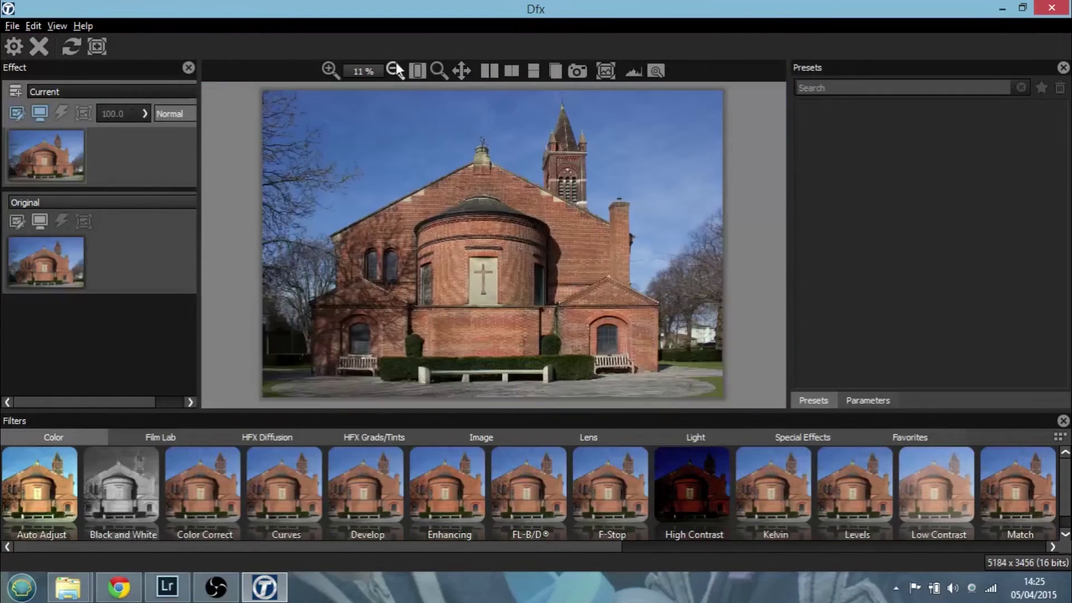
pyautogui.click(461, 69)
pyautogui.moveTo(413, 203)
pyautogui.mouseDown()
pyautogui.moveTo(505, 198)
pyautogui.moveTo(393, 220)
pyautogui.moveTo(408, 212)
pyautogui.mouseUp()
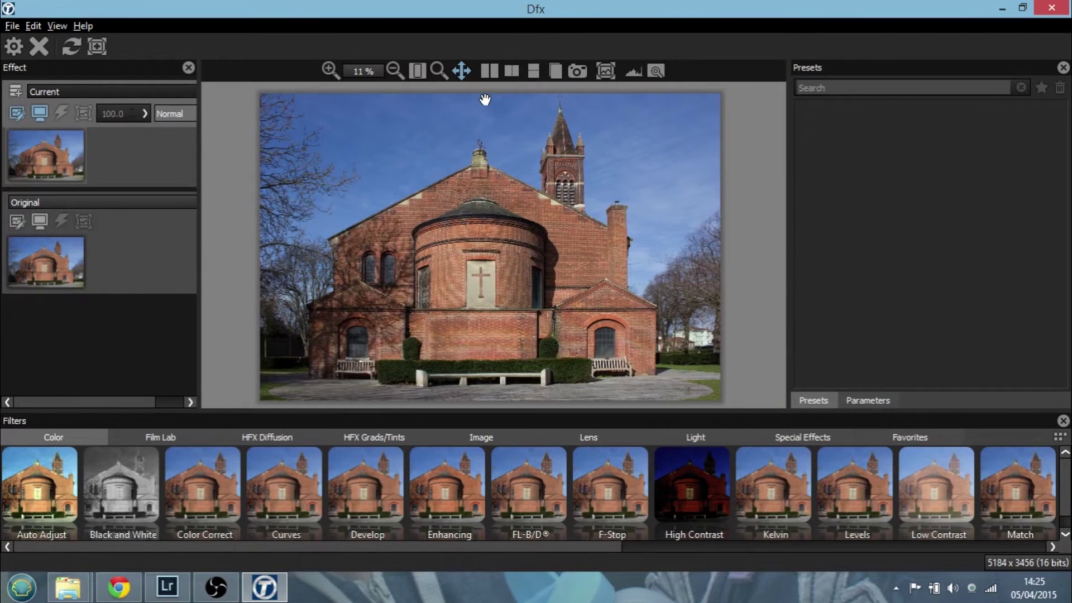
# Compare the current and original images in the different split views, and return to the single view
pyautogui.click(488, 72)
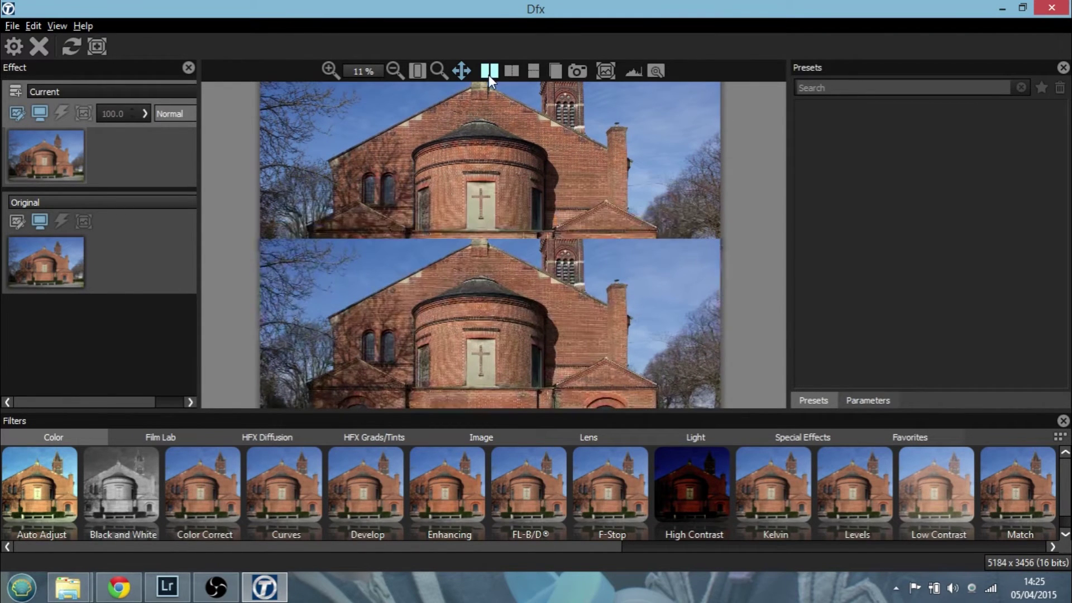
pyautogui.click(516, 73)
pyautogui.click(534, 73)
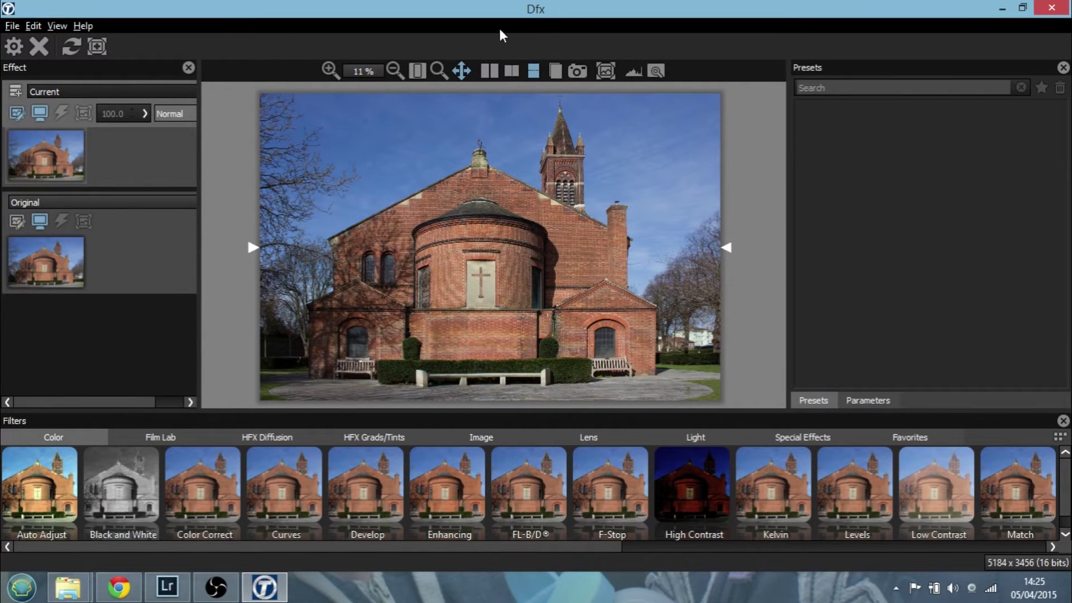
pyautogui.click(489, 71)
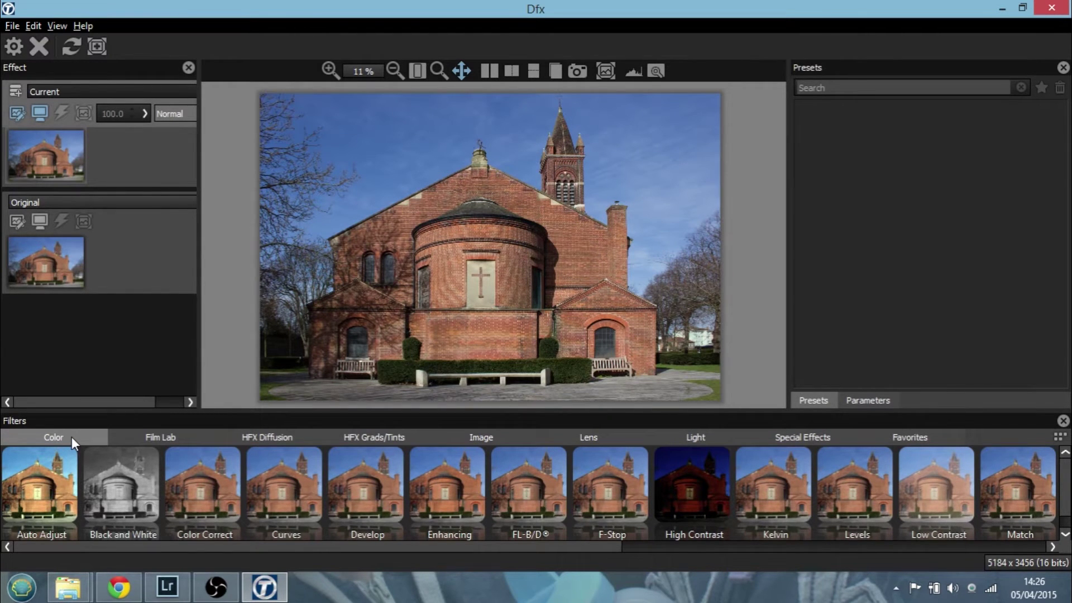
# Try the Auto Adjust filter, and the Black and White filter with its Yellow, Red, Orange and Normal presets
pyautogui.click(35, 478)
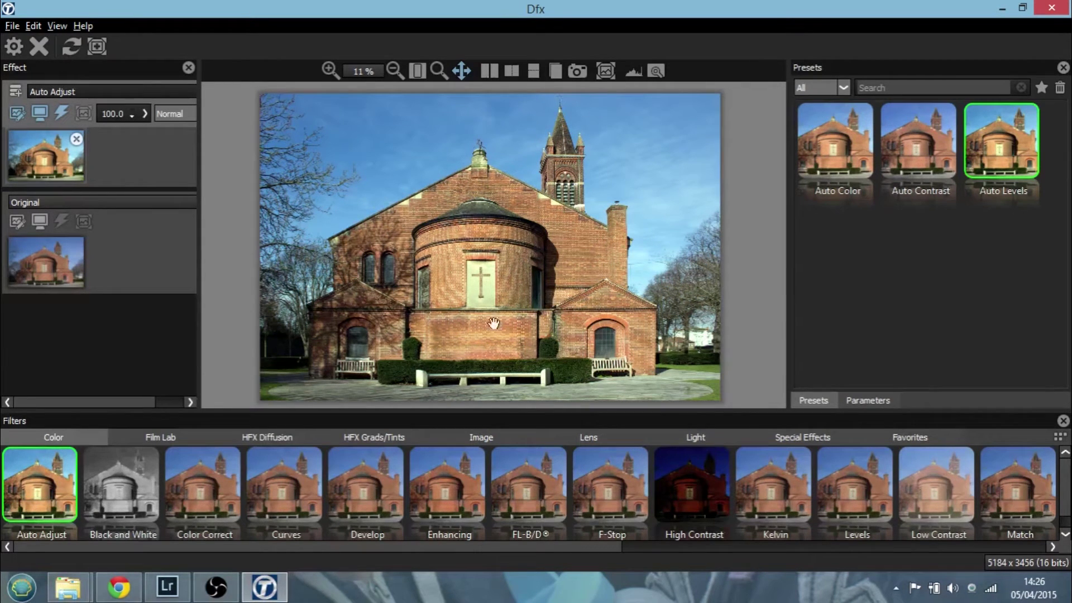
pyautogui.click(116, 492)
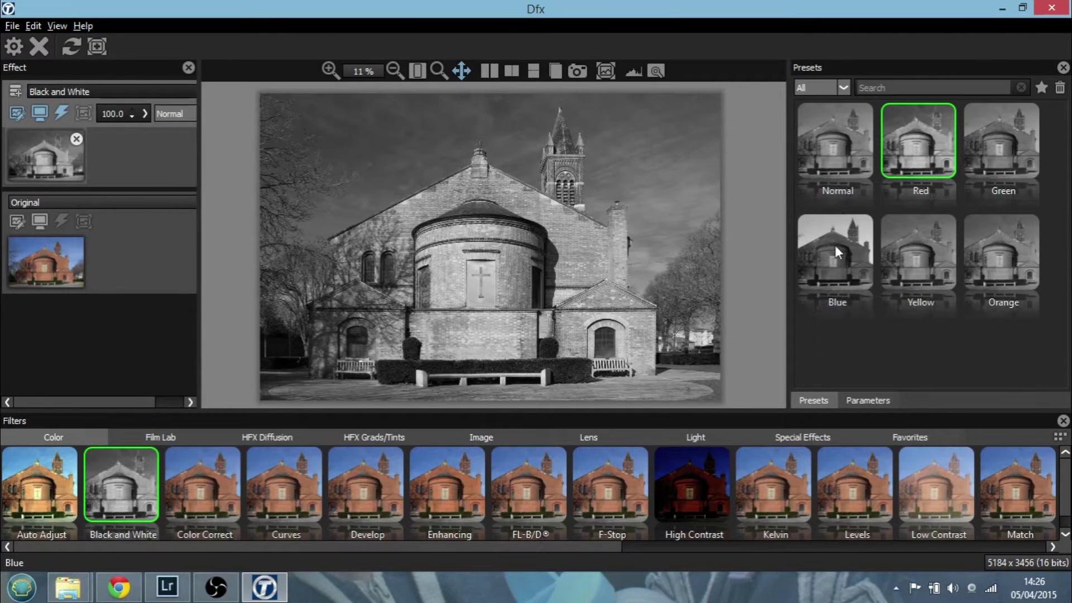
pyautogui.click(896, 243)
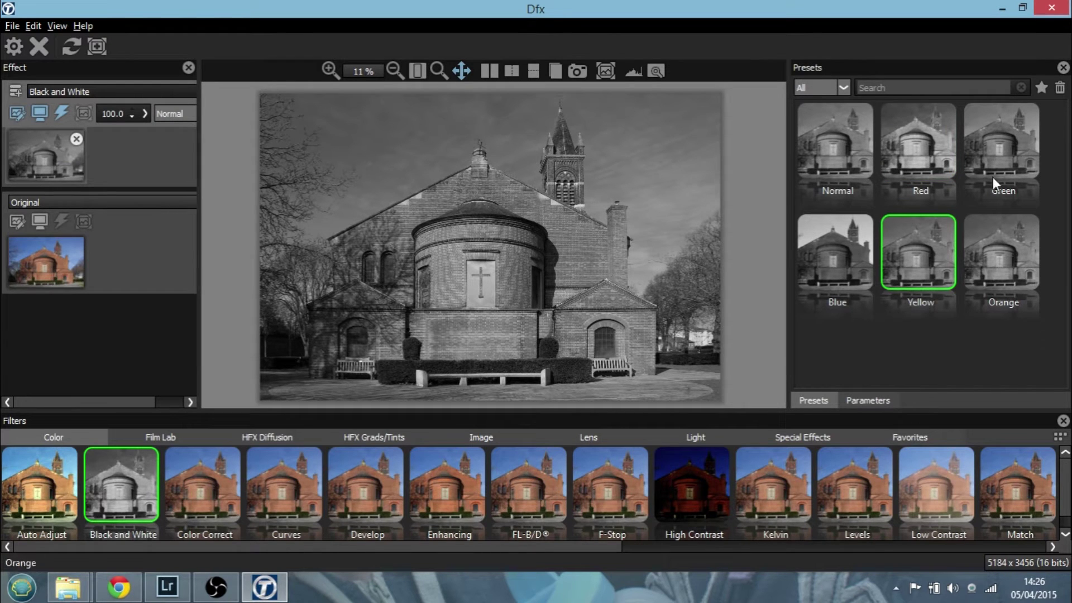
pyautogui.click(926, 138)
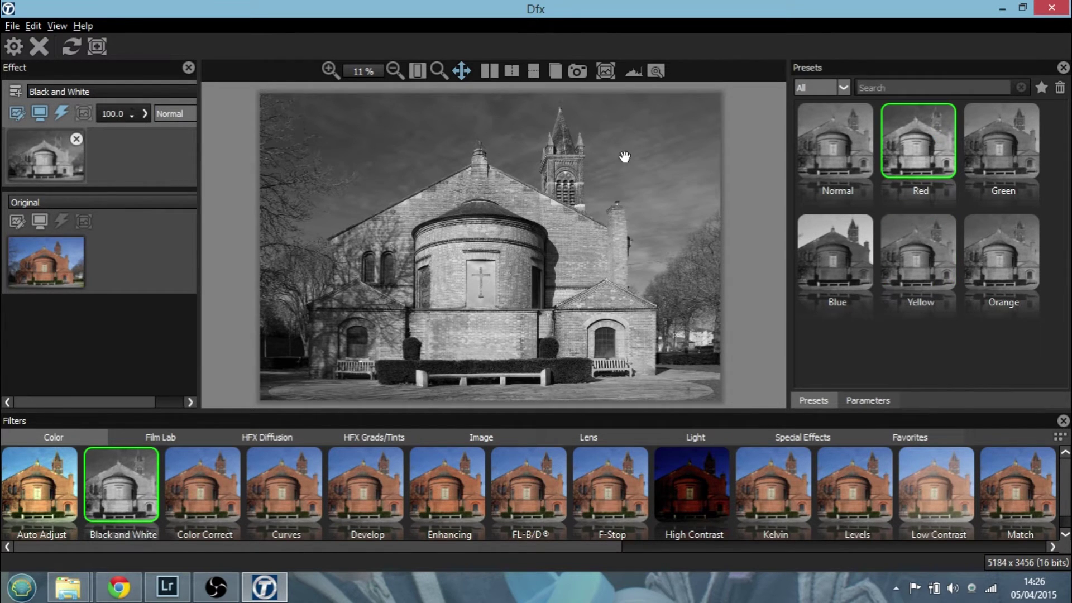
pyautogui.click(999, 256)
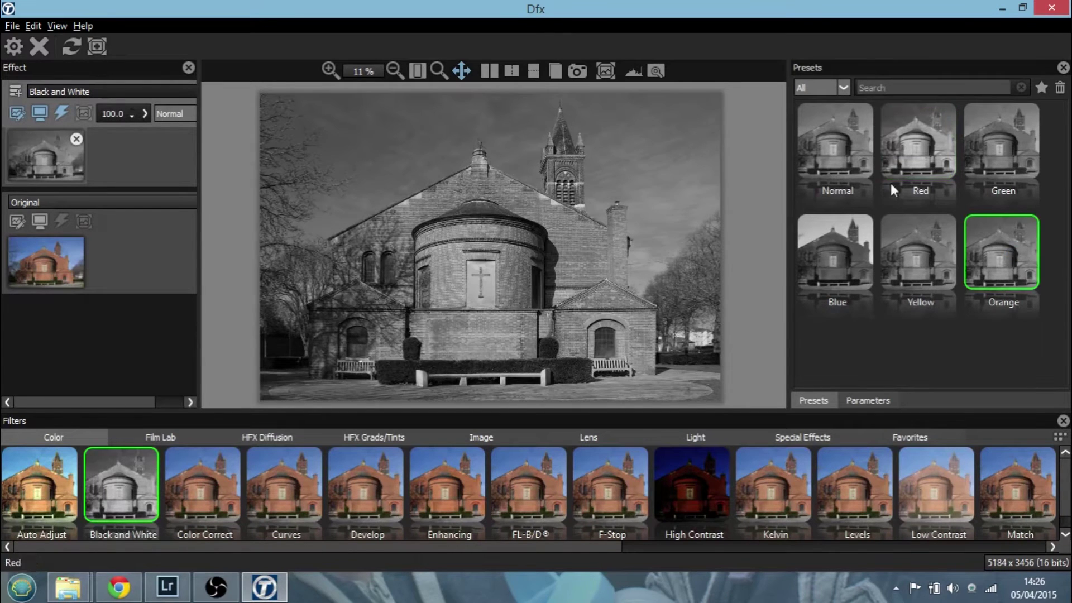
pyautogui.click(849, 159)
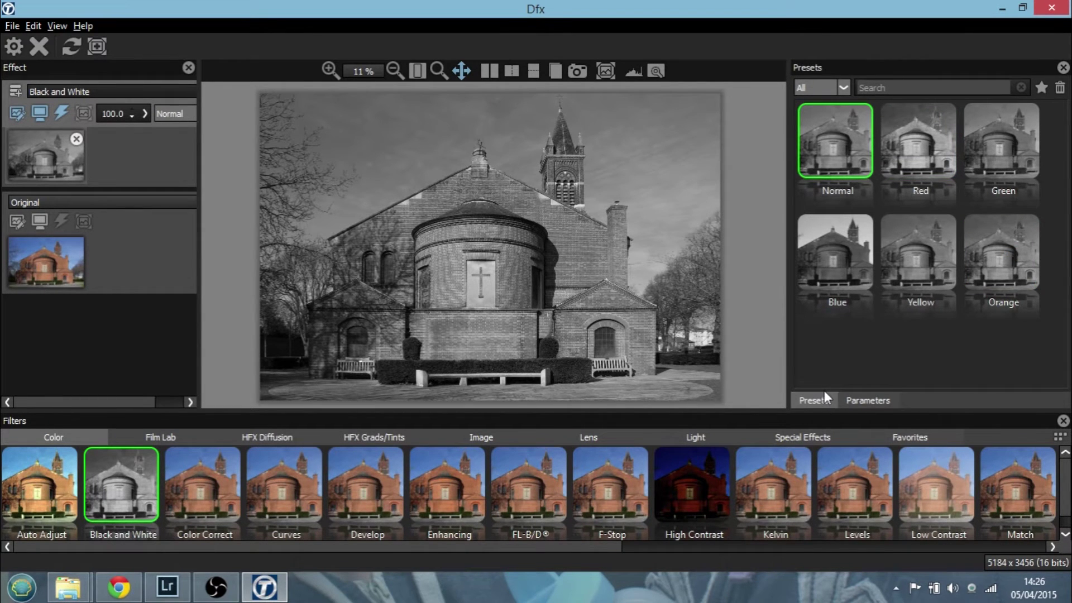
# Try the Red filter colour in the Black and White parameters, and reset the parameters to their defaults
pyautogui.click(869, 407)
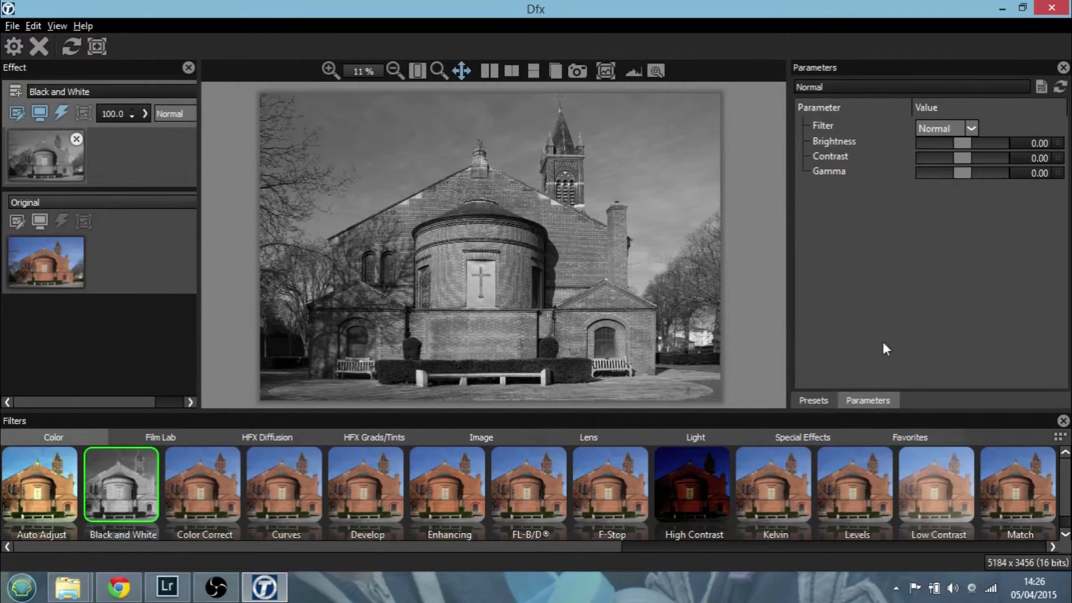
pyautogui.click(969, 128)
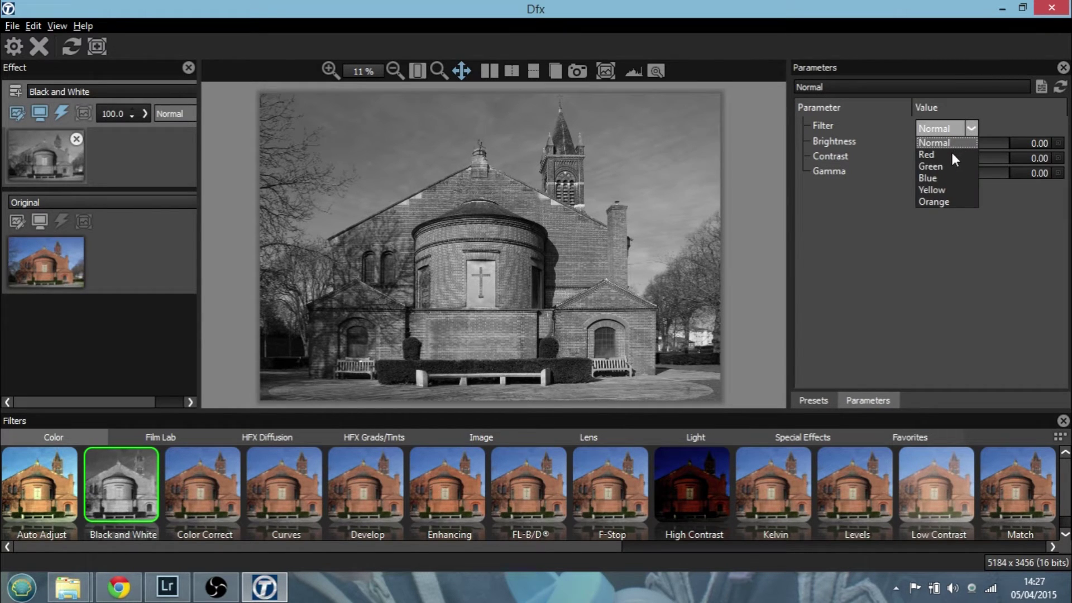
pyautogui.click(926, 154)
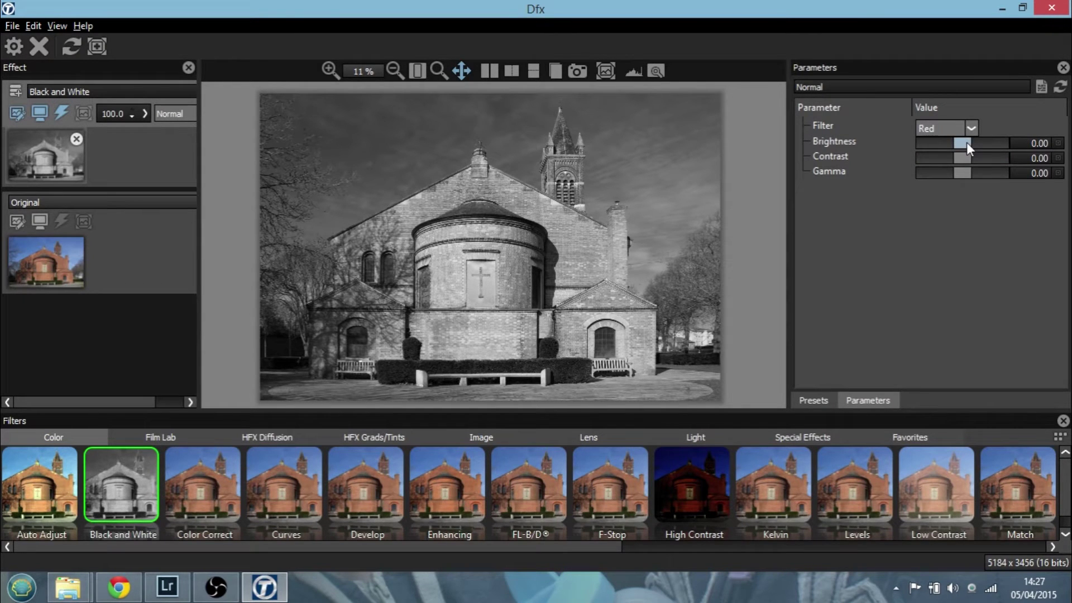
pyautogui.moveTo(963, 157)
pyautogui.mouseDown()
pyautogui.moveTo(977, 158)
pyautogui.moveTo(951, 158)
pyautogui.moveTo(963, 159)
pyautogui.mouseUp()
pyautogui.click(1059, 87)
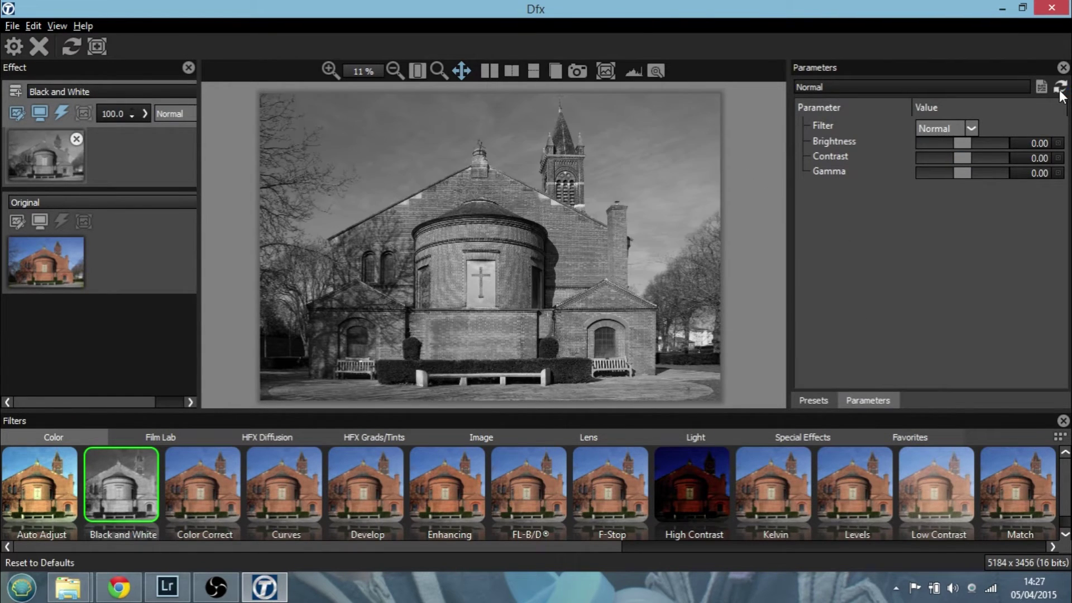
# Try the Color Correct filter on the photo and replace it with the Curves filter
pyautogui.click(813, 402)
pyautogui.click(203, 500)
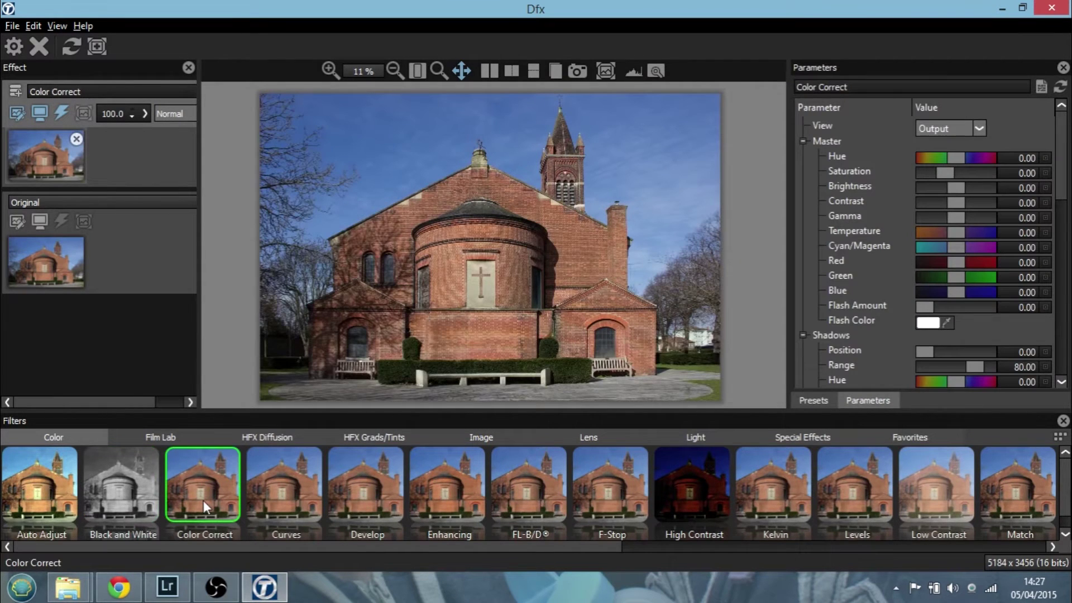
pyautogui.click(278, 479)
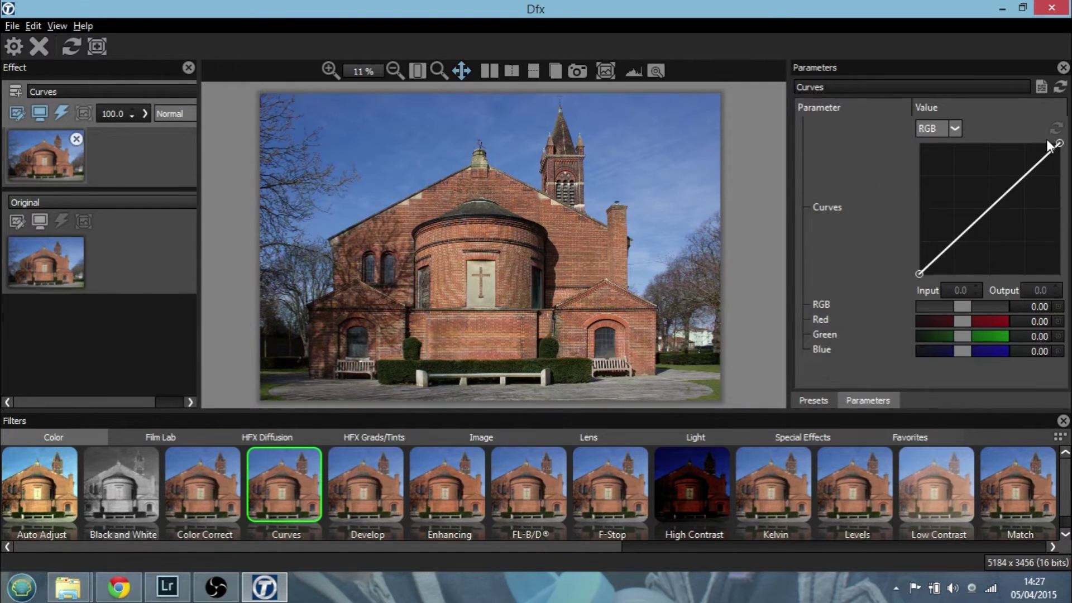
# Try an S-shaped RGB curve with darkened shadows and lifted highlights in the Curves filter, and reset the parameters to their defaults
pyautogui.click(991, 208)
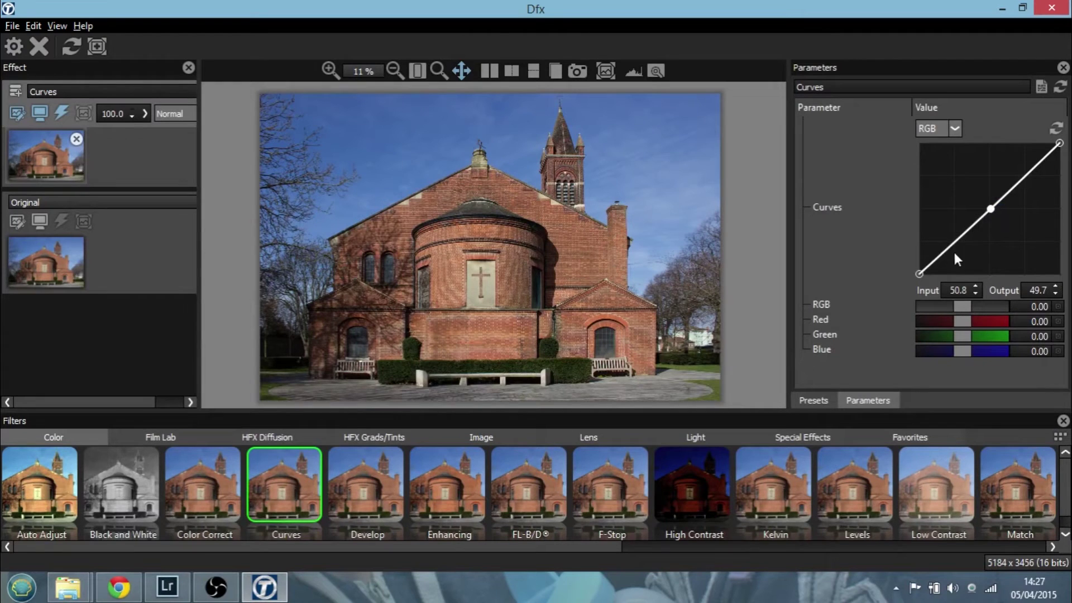
pyautogui.moveTo(949, 246); pyautogui.dragTo(954, 247)
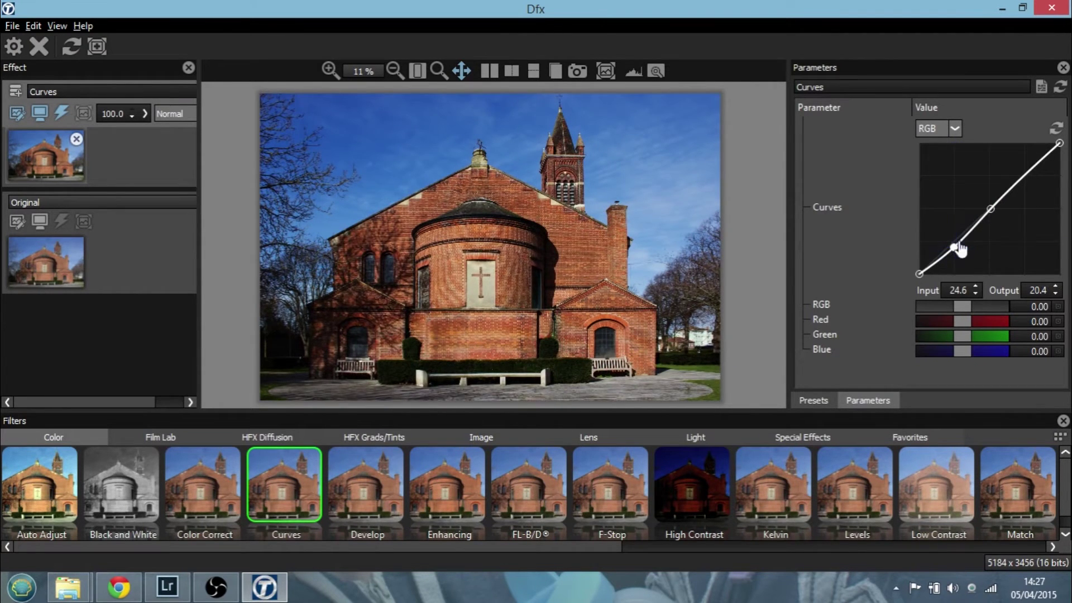
pyautogui.moveTo(1030, 171); pyautogui.dragTo(1023, 170)
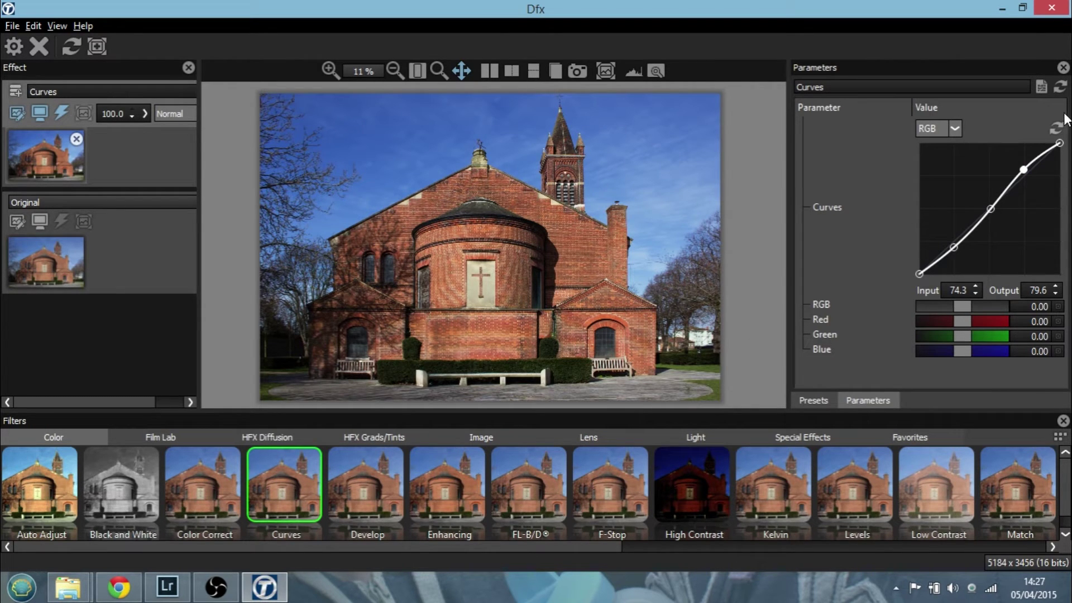
pyautogui.click(1060, 87)
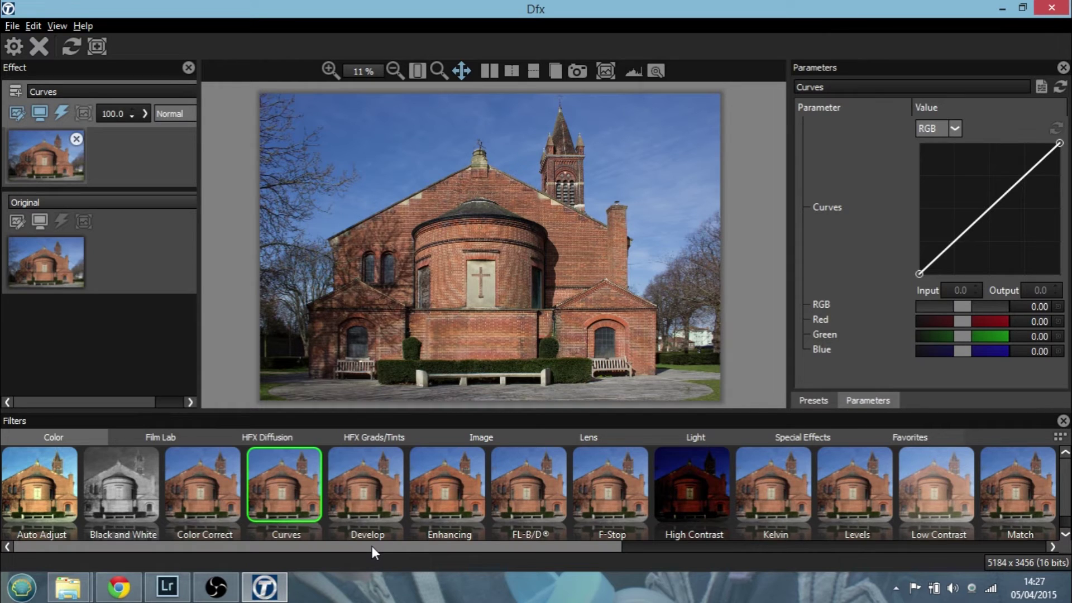
# Replace Curves with the Levels filter, try higher shadow and midtone input levels, and reset the parameters to their defaults
pyautogui.click(855, 473)
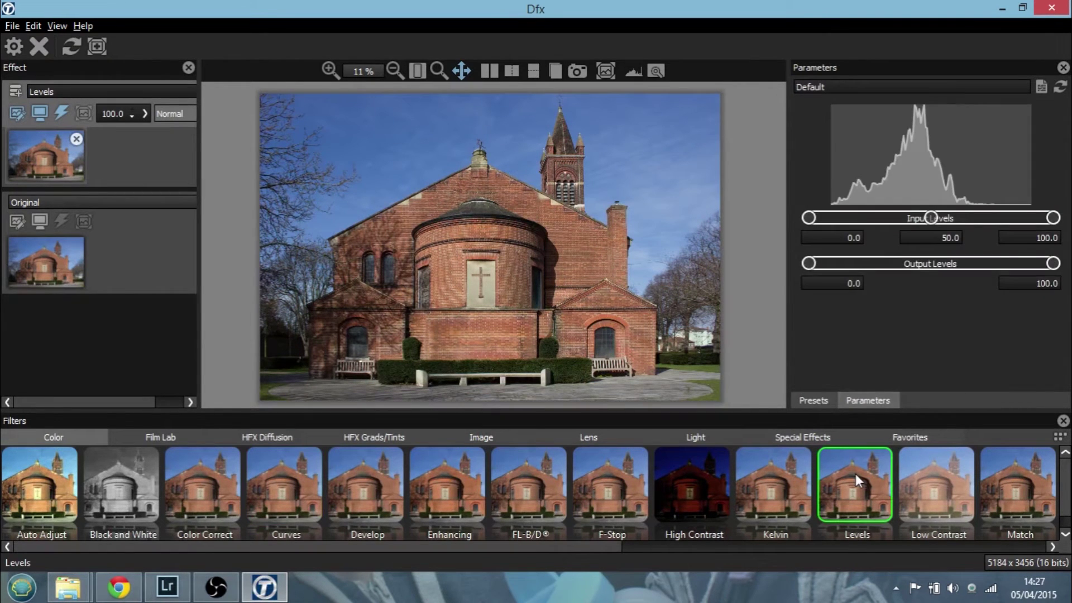
pyautogui.moveTo(813, 220); pyautogui.dragTo(826, 220)
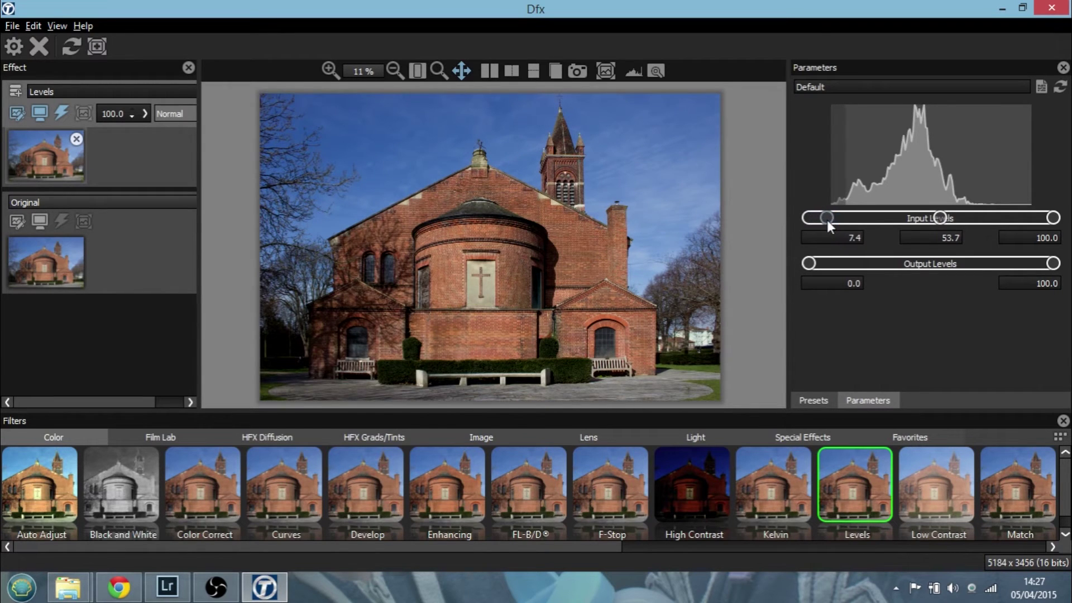
pyautogui.moveTo(934, 218); pyautogui.dragTo(943, 219)
pyautogui.click(1060, 86)
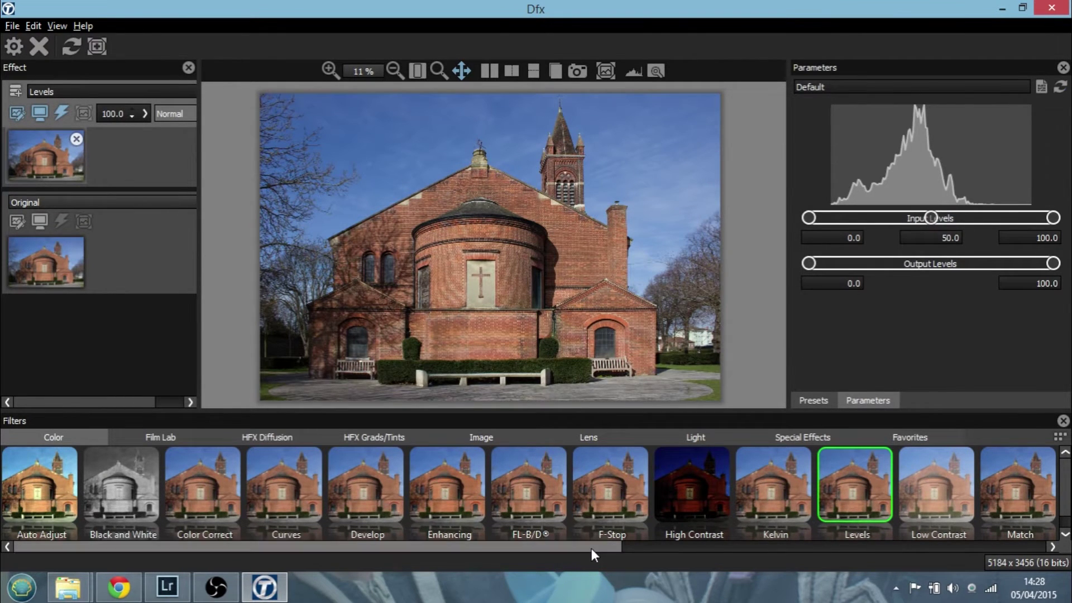
# Set the Levels input values to 10.9, 53.5 and 92.3, and reduce the filter's opacity to 71.4
pyautogui.moveTo(592, 545); pyautogui.dragTo(465, 566)
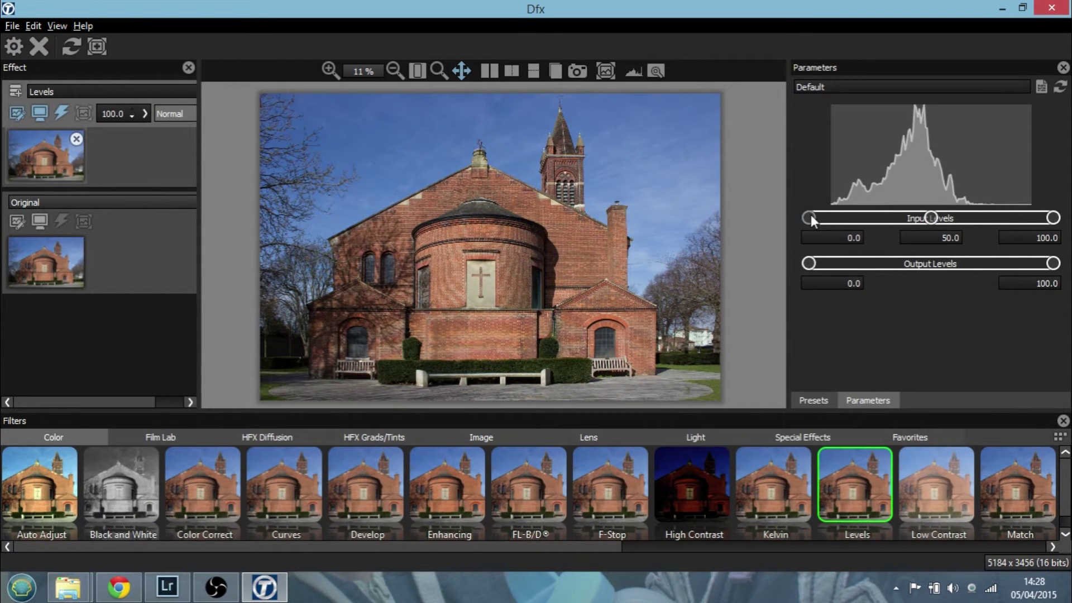
pyautogui.moveTo(815, 217); pyautogui.dragTo(836, 220)
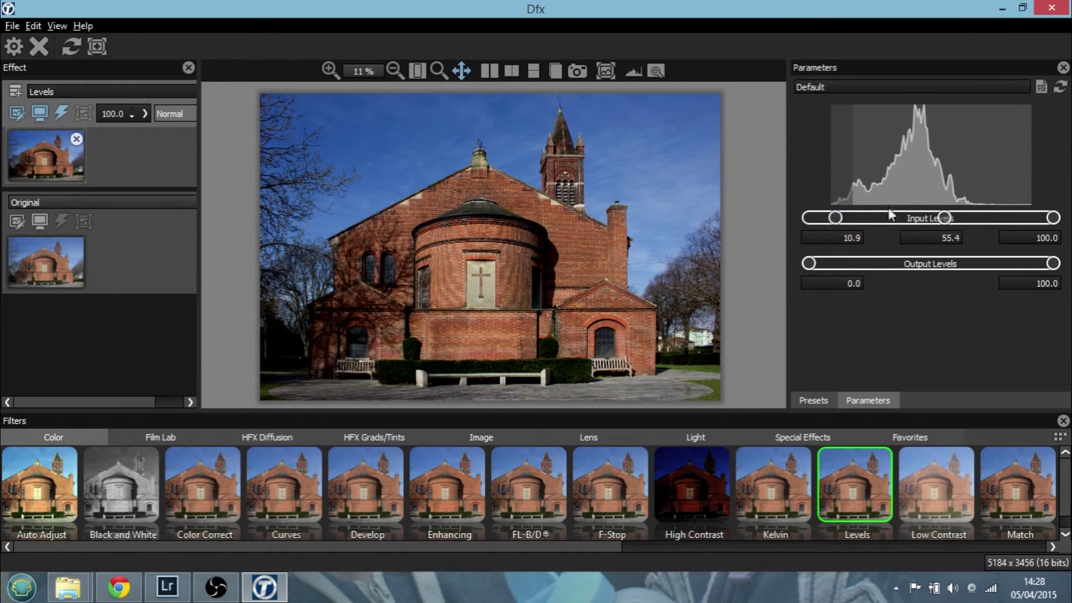
pyautogui.moveTo(1055, 220); pyautogui.dragTo(1034, 220)
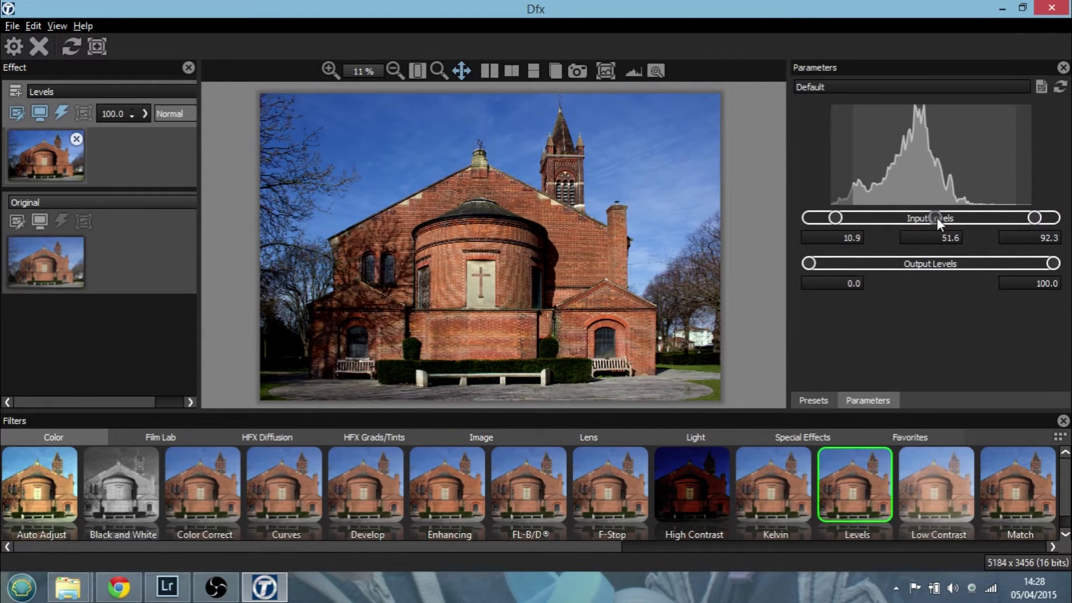
pyautogui.moveTo(939, 217); pyautogui.dragTo(940, 217)
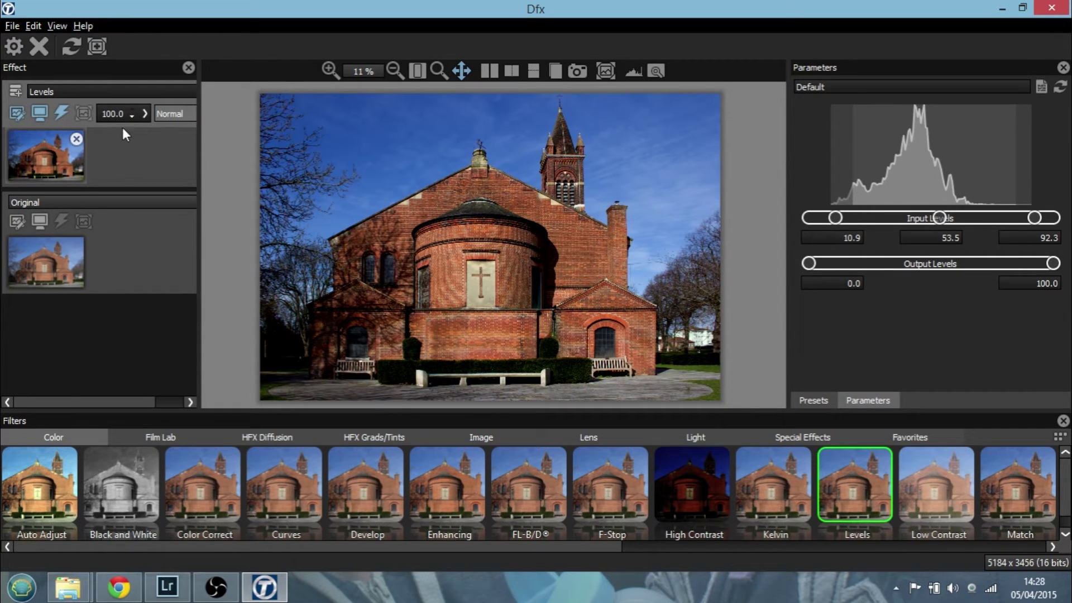
pyautogui.click(145, 112)
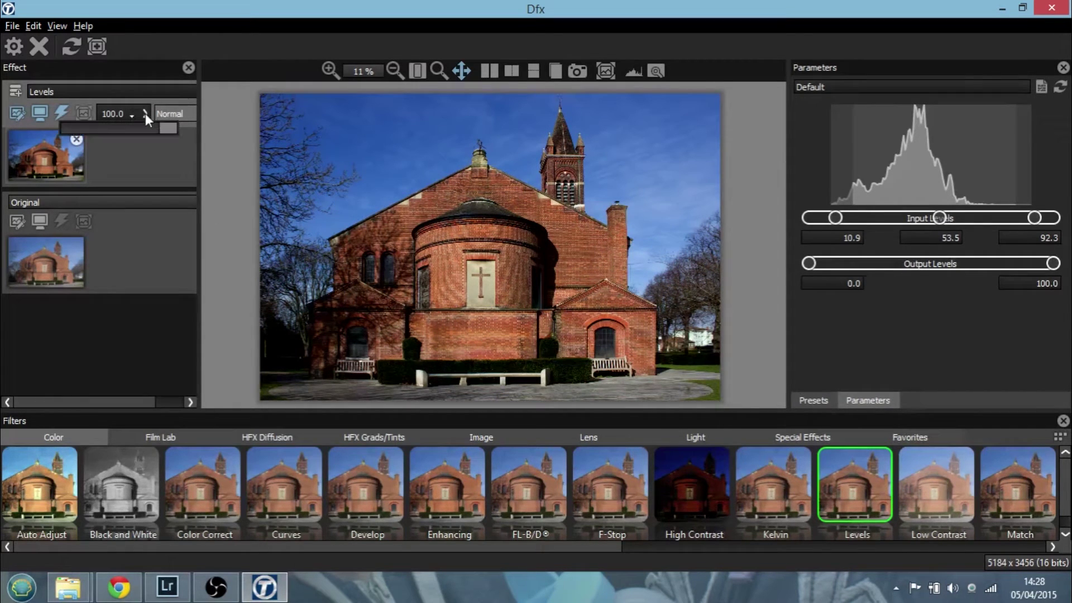
pyautogui.moveTo(163, 127); pyautogui.dragTo(139, 132)
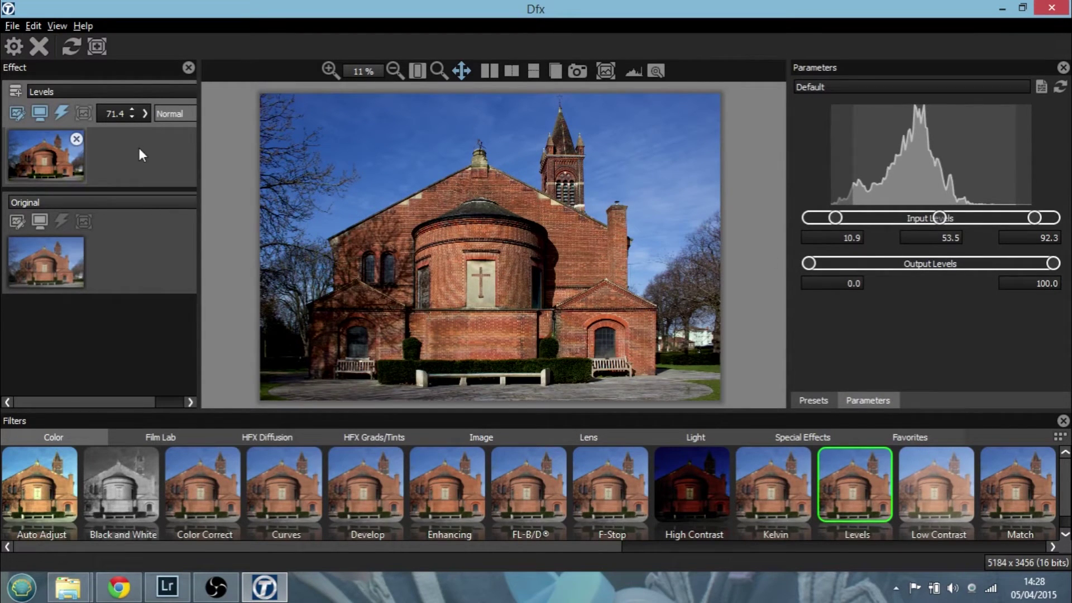
# Compare the Levels result with the original by toggling the effect and using a fitted split view, and return to the single view
pyautogui.click(63, 114)
pyautogui.click(63, 114)
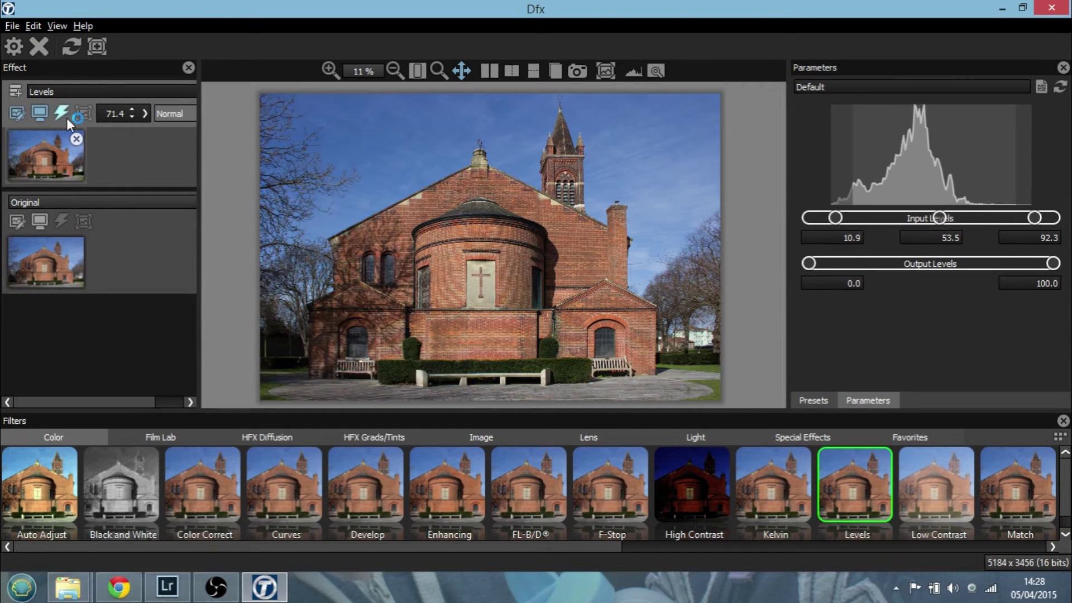
pyautogui.click(493, 68)
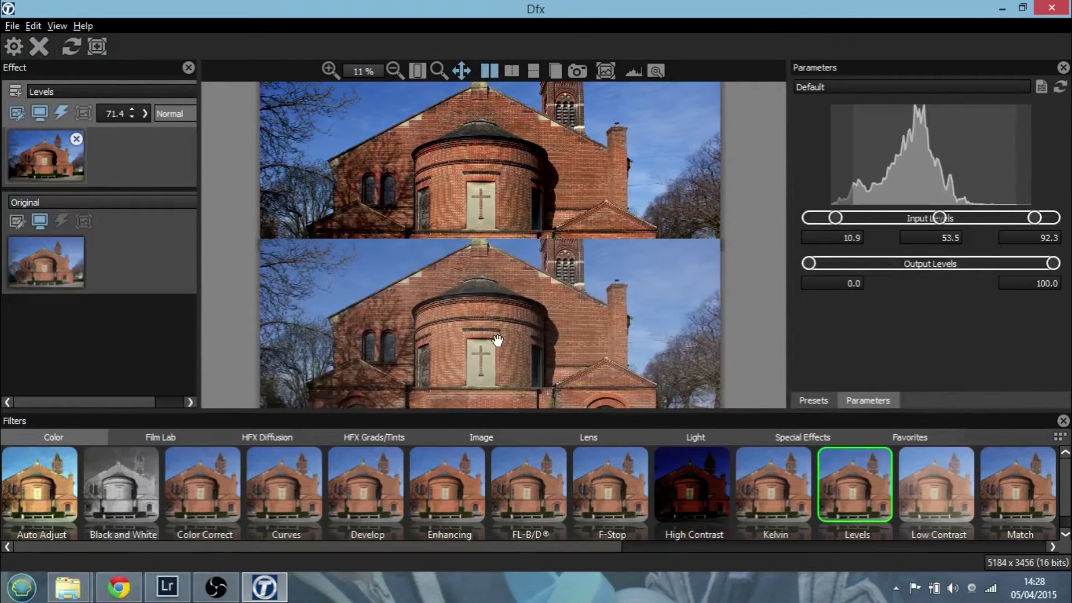
pyautogui.click(418, 73)
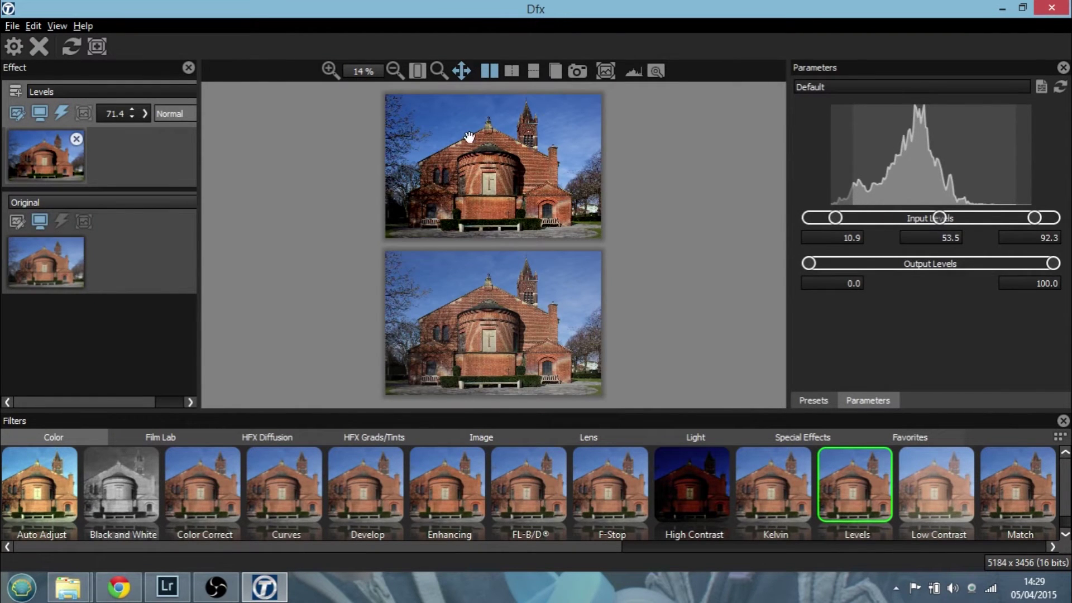
pyautogui.click(65, 113)
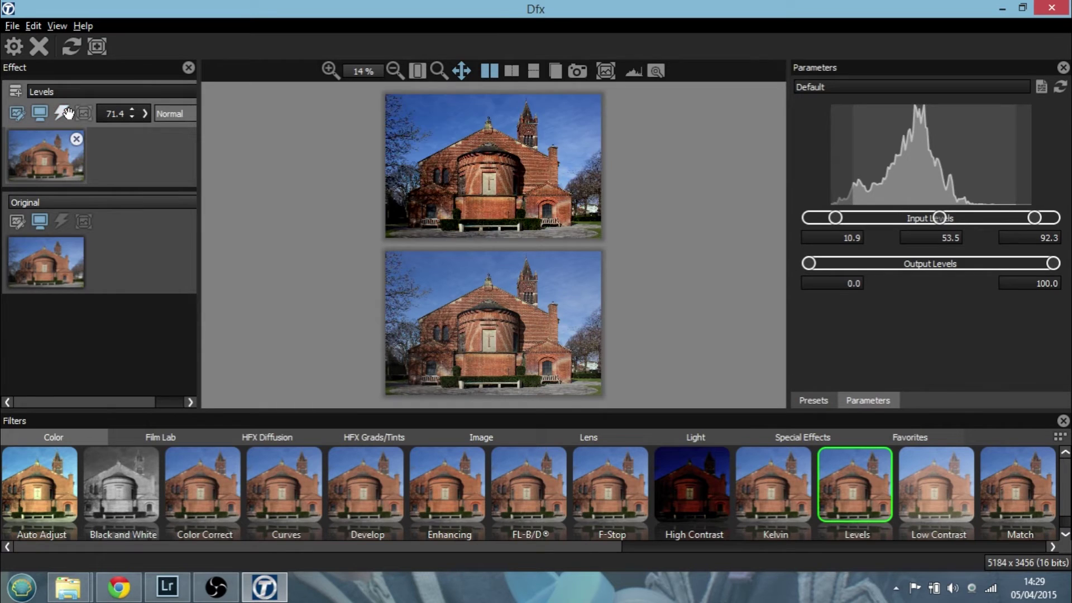
pyautogui.click(65, 113)
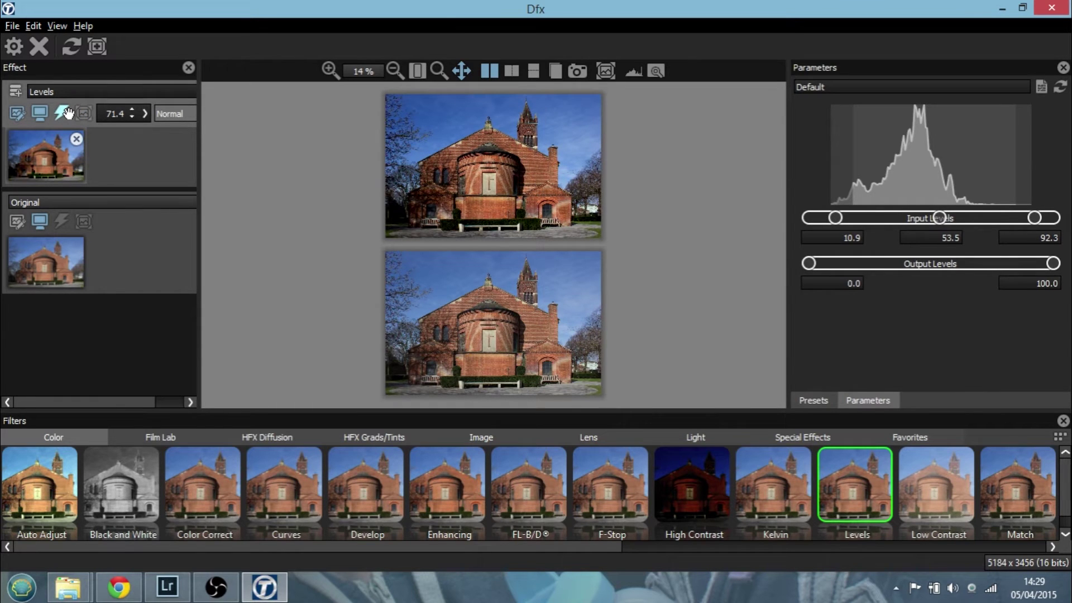
pyautogui.click(491, 70)
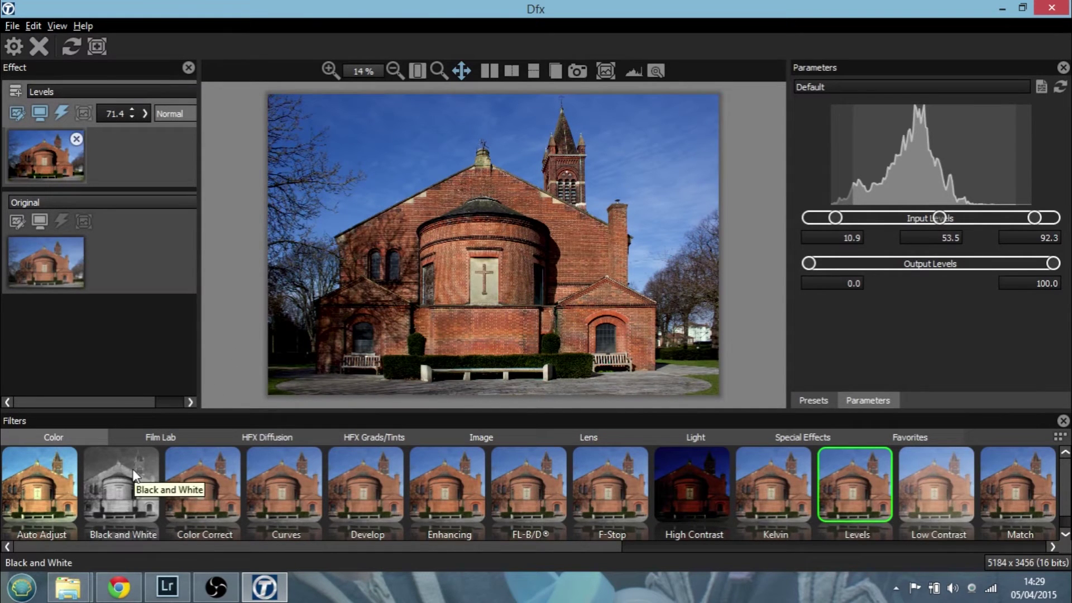
# Add a Black and White layer above Levels, try its Normal, Blue, Orange and Green presets, and choose Yellow
pyautogui.click(18, 94)
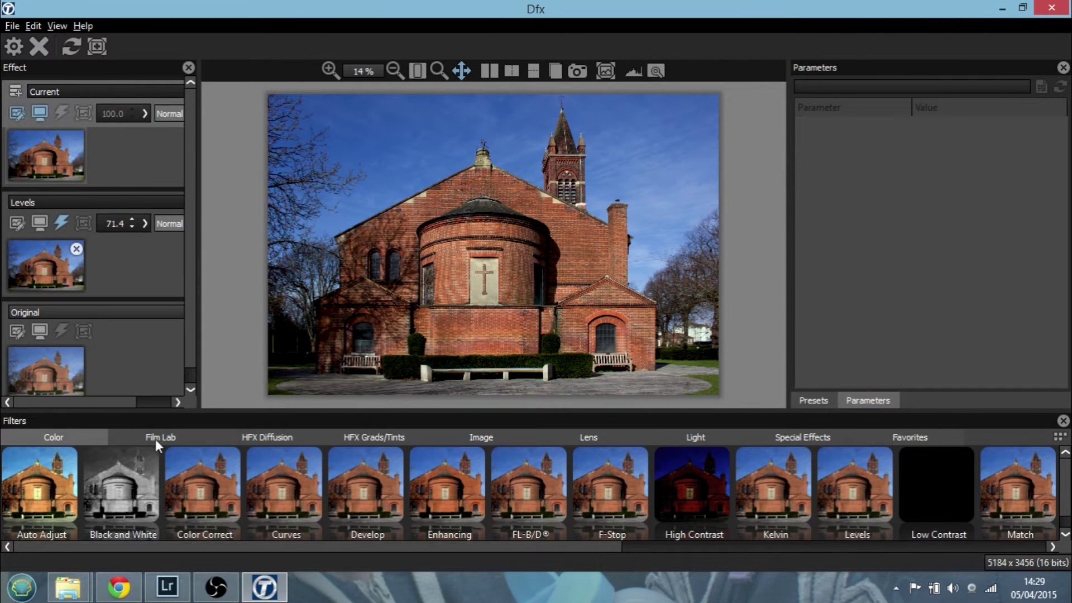
pyautogui.click(127, 475)
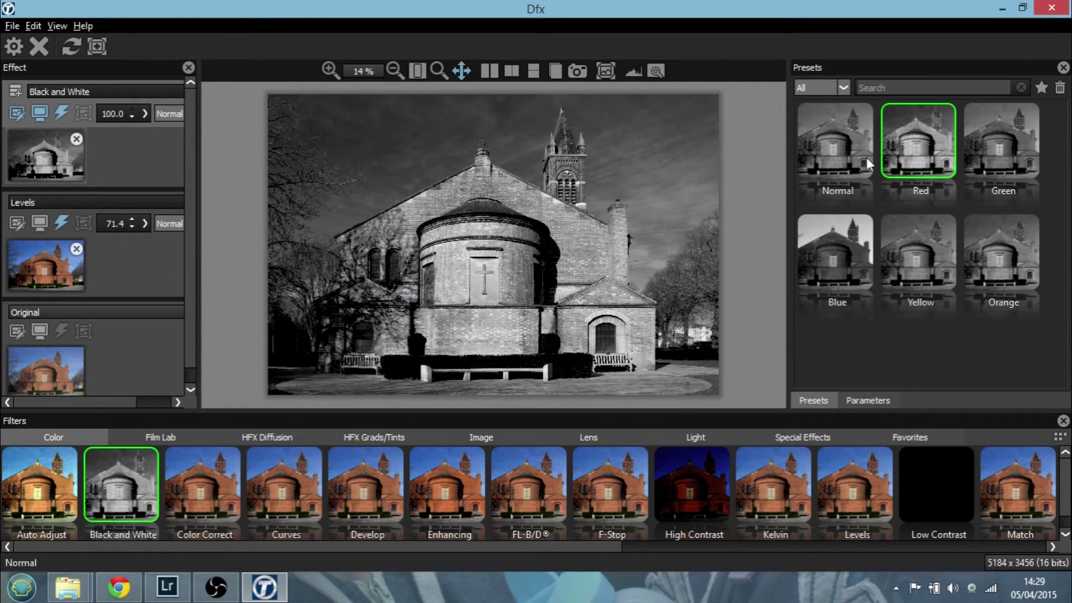
pyautogui.click(849, 151)
pyautogui.click(836, 269)
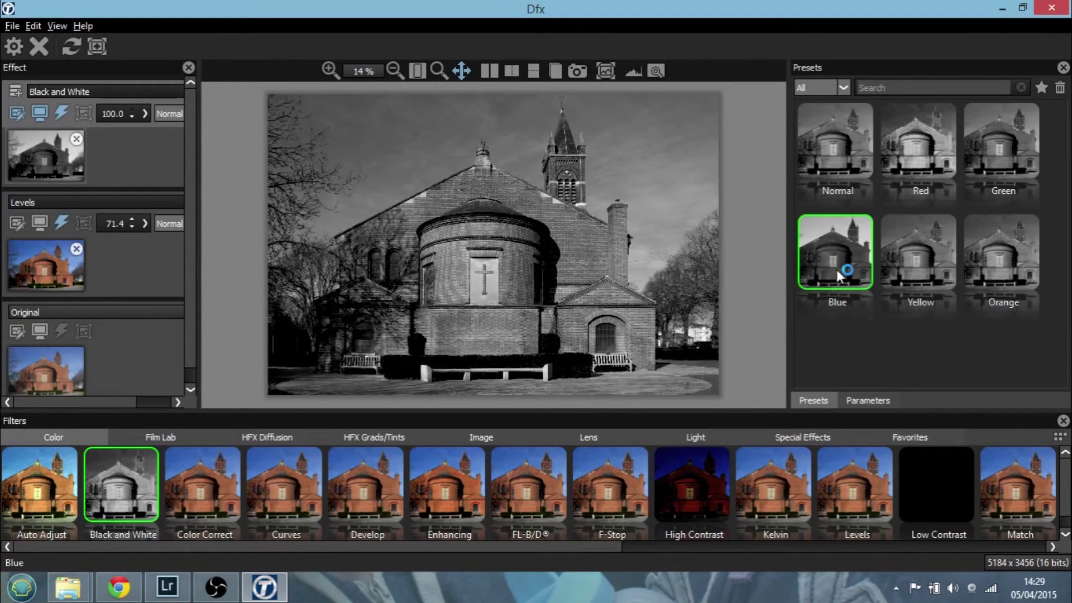
pyautogui.click(916, 257)
pyautogui.click(1013, 251)
pyautogui.click(1005, 132)
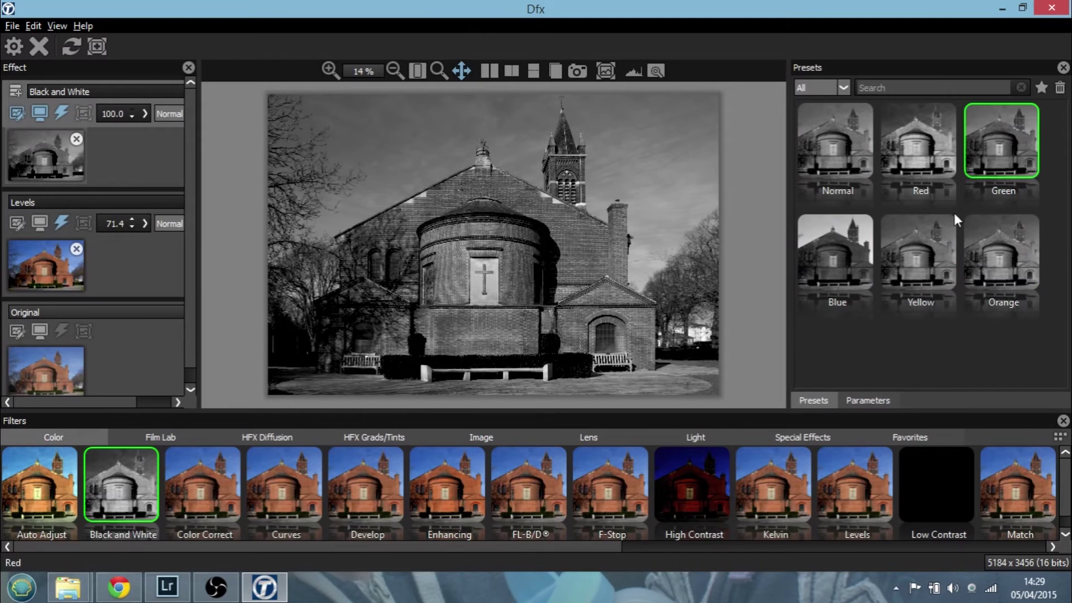
pyautogui.click(918, 239)
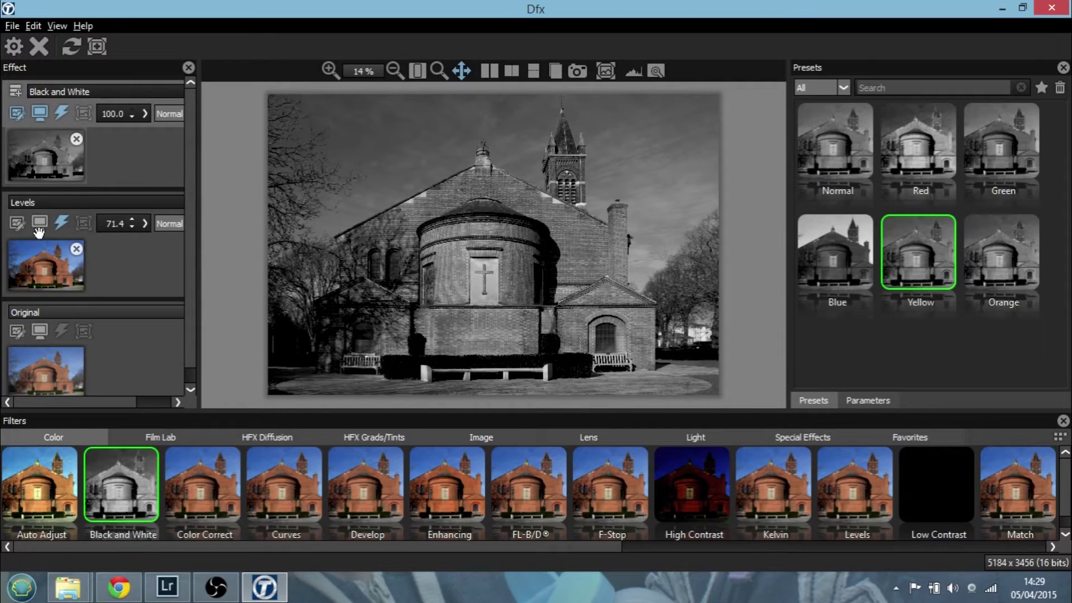
# Make the Levels layer editable beneath the Black and White layer and set its opacity to 91.3
pyautogui.click(18, 223)
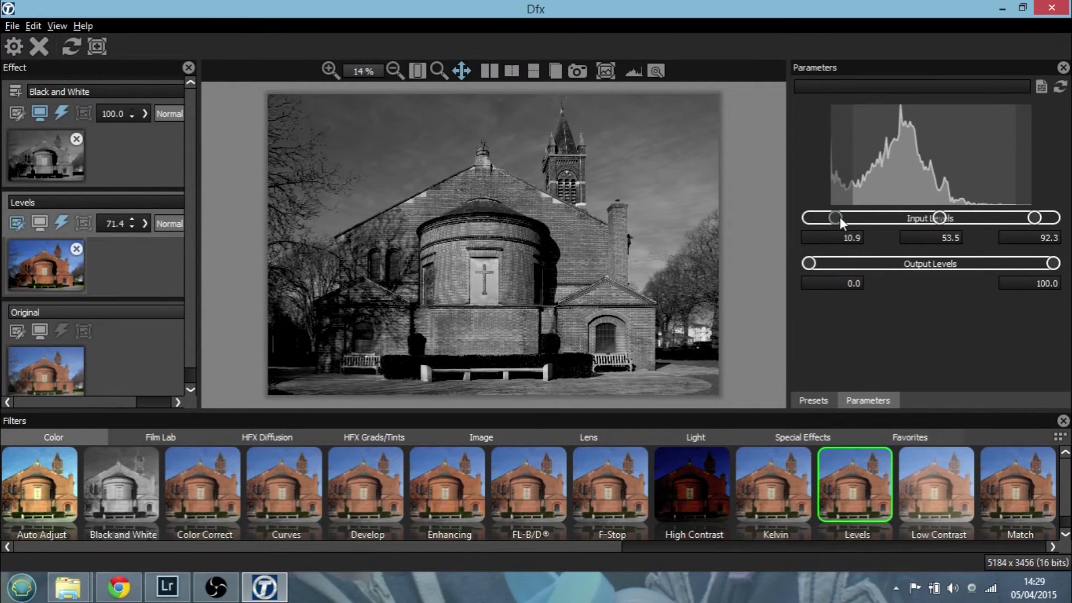
pyautogui.click(145, 222)
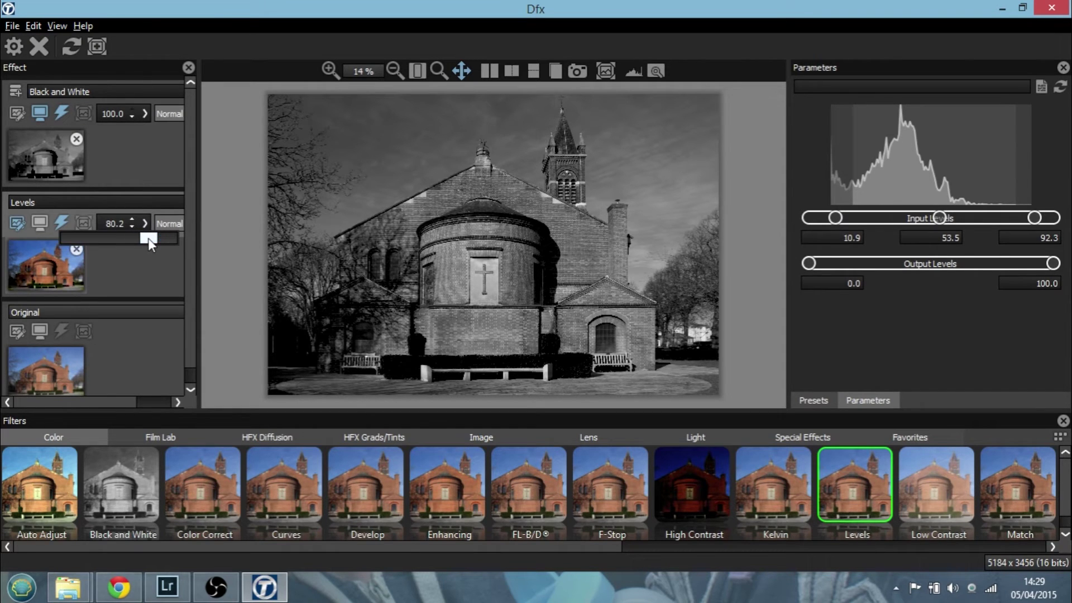
pyautogui.moveTo(155, 239); pyautogui.dragTo(159, 239)
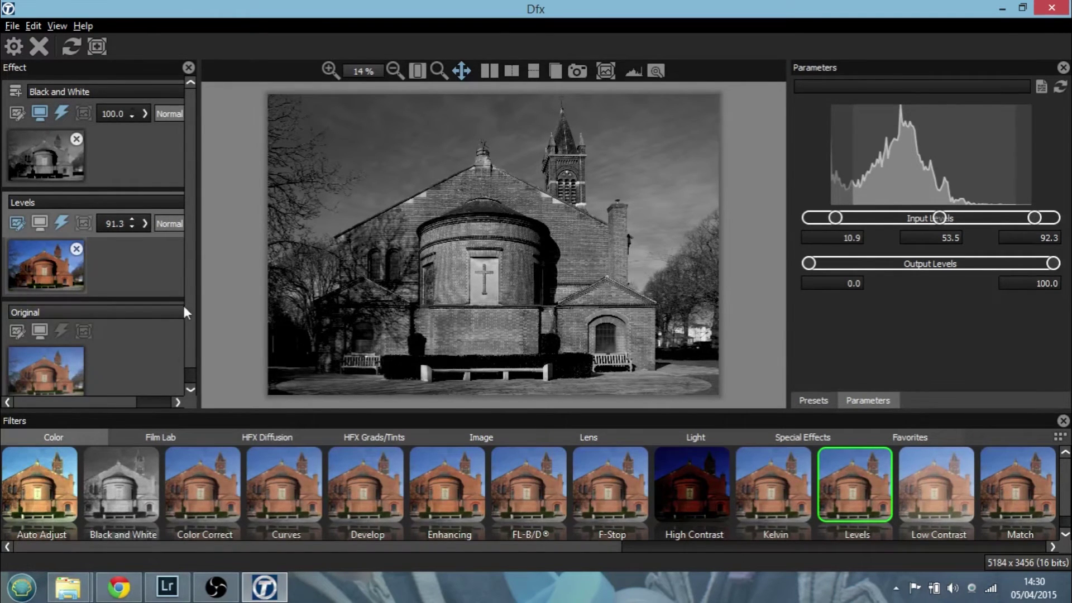
# Remove the Black and White filter and delete the Levels filter together with its layer
pyautogui.click(76, 138)
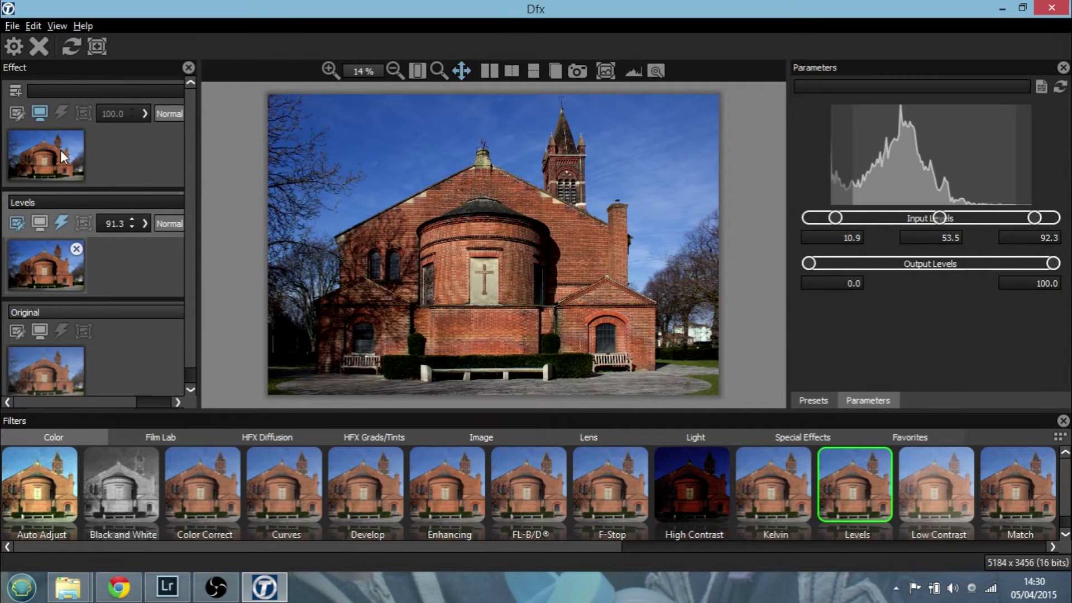
pyautogui.rightClick(53, 246)
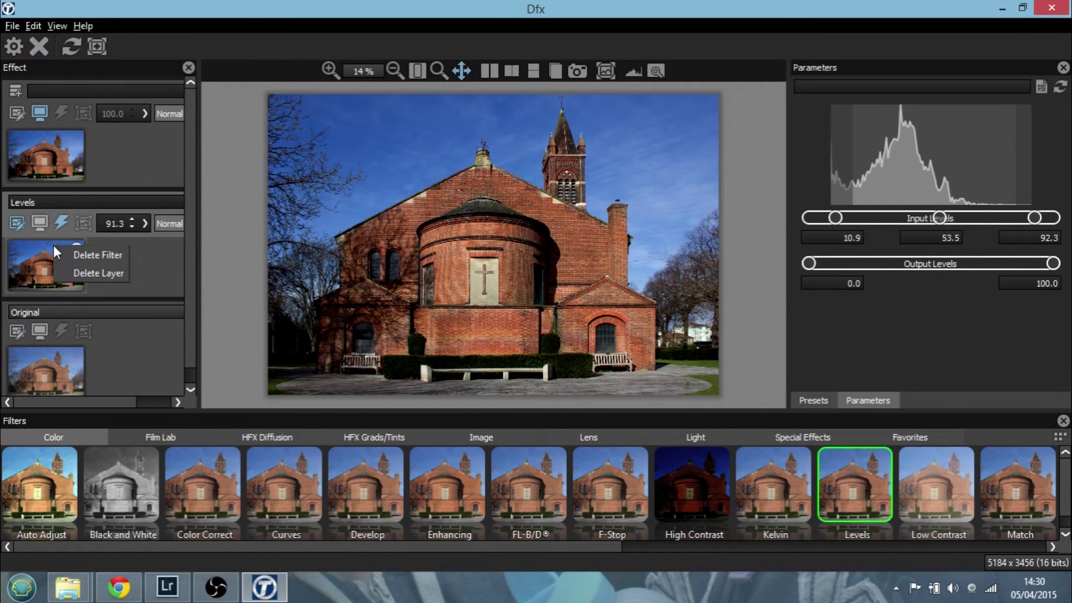
pyautogui.click(86, 256)
pyautogui.rightClick(69, 259)
pyautogui.click(100, 269)
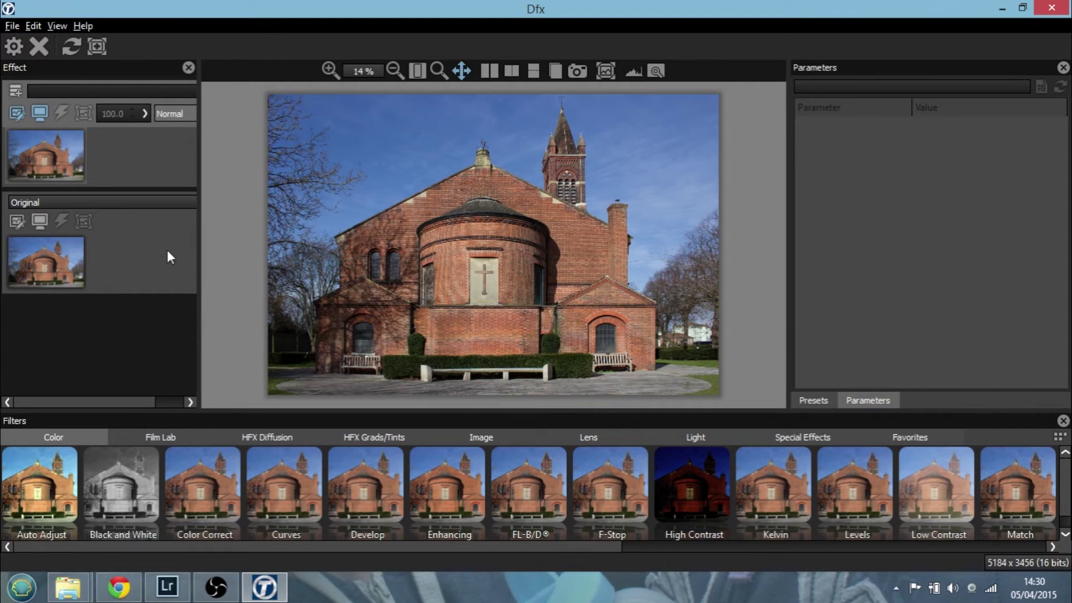
# Apply the Film Lab Bleach Bypass filter, try presets 1, 2, 3 and 5, choose Bleach Bypass 6, and show its parameters
pyautogui.click(172, 437)
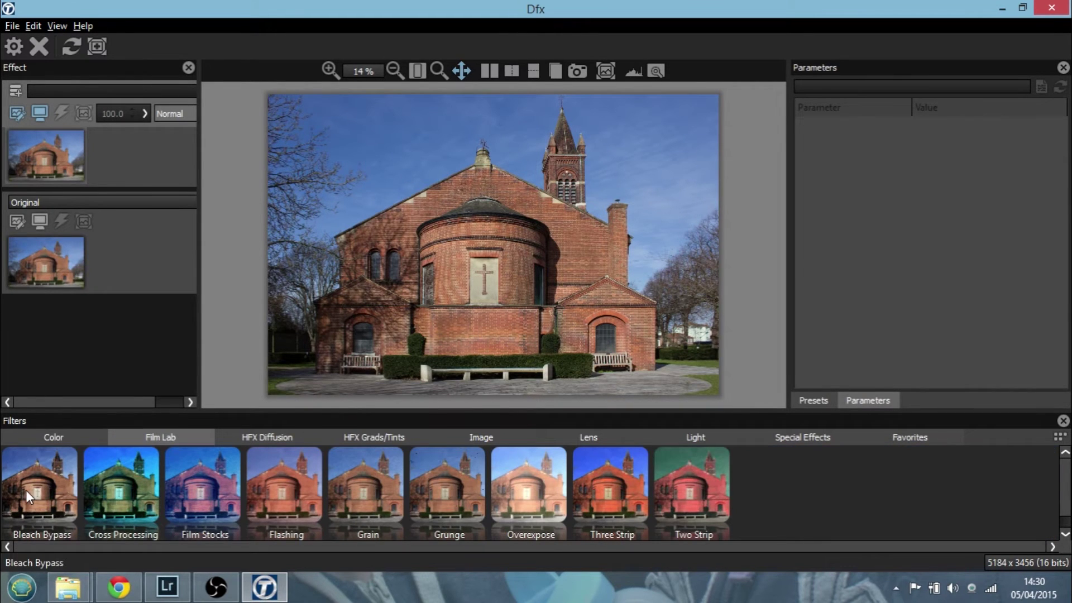
pyautogui.click(56, 489)
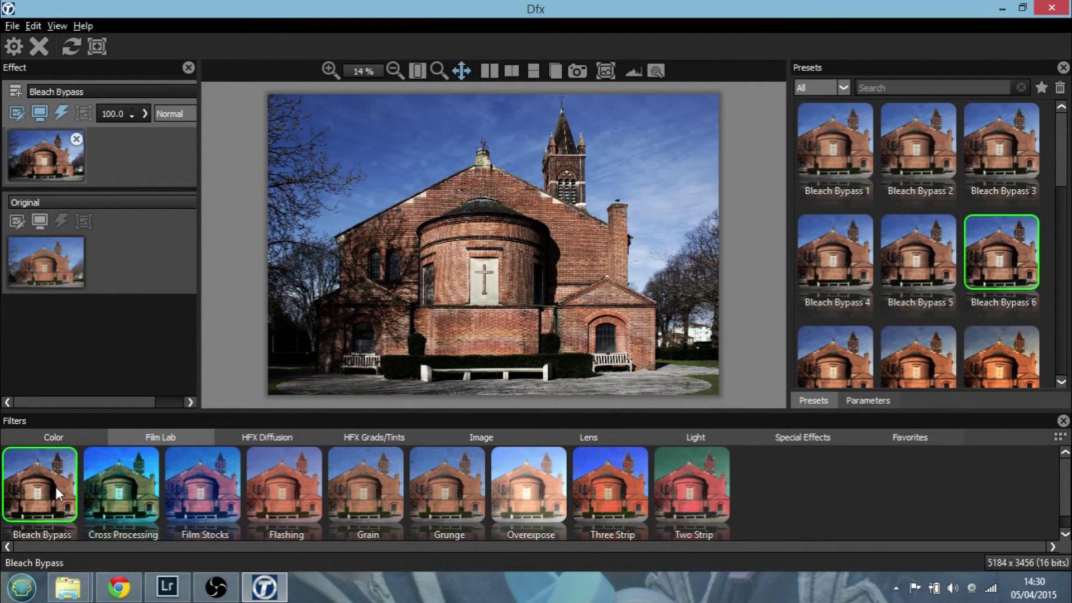
pyautogui.click(839, 147)
pyautogui.click(923, 131)
pyautogui.click(974, 132)
pyautogui.click(990, 274)
pyautogui.click(899, 267)
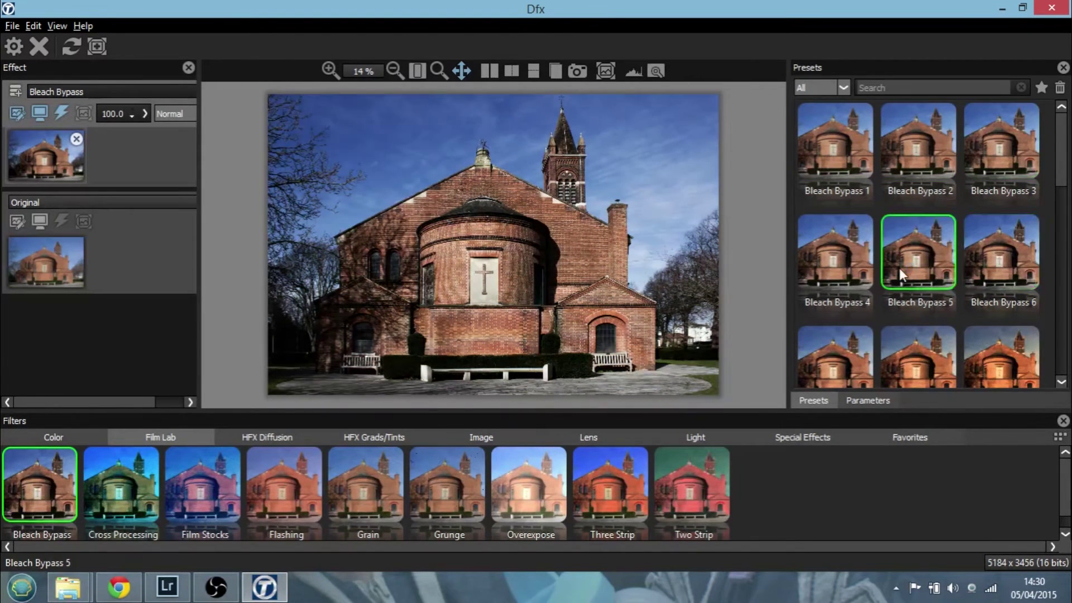
pyautogui.click(994, 272)
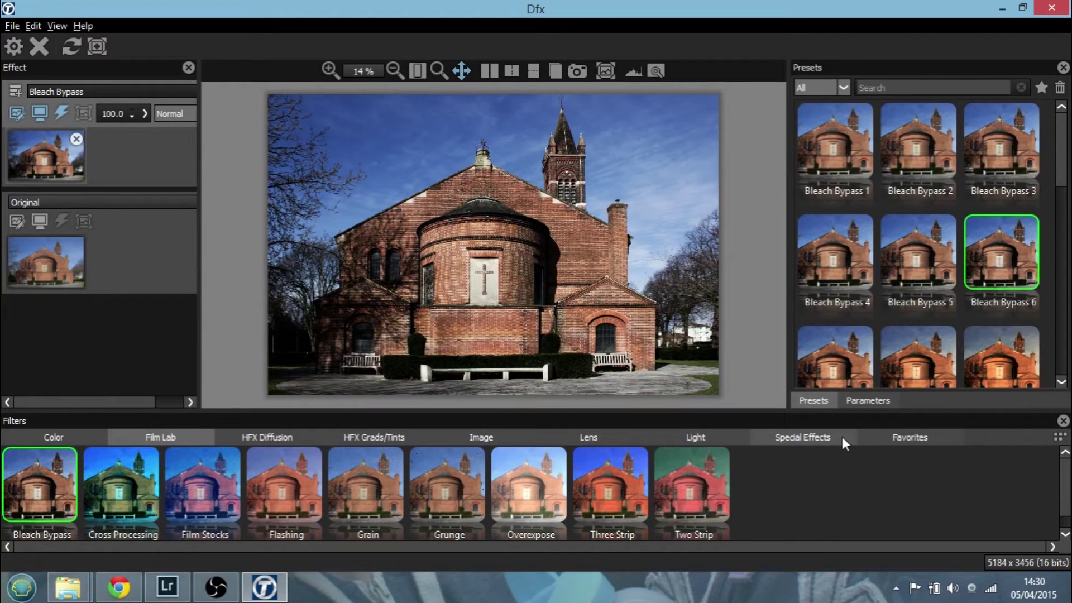
pyautogui.click(869, 400)
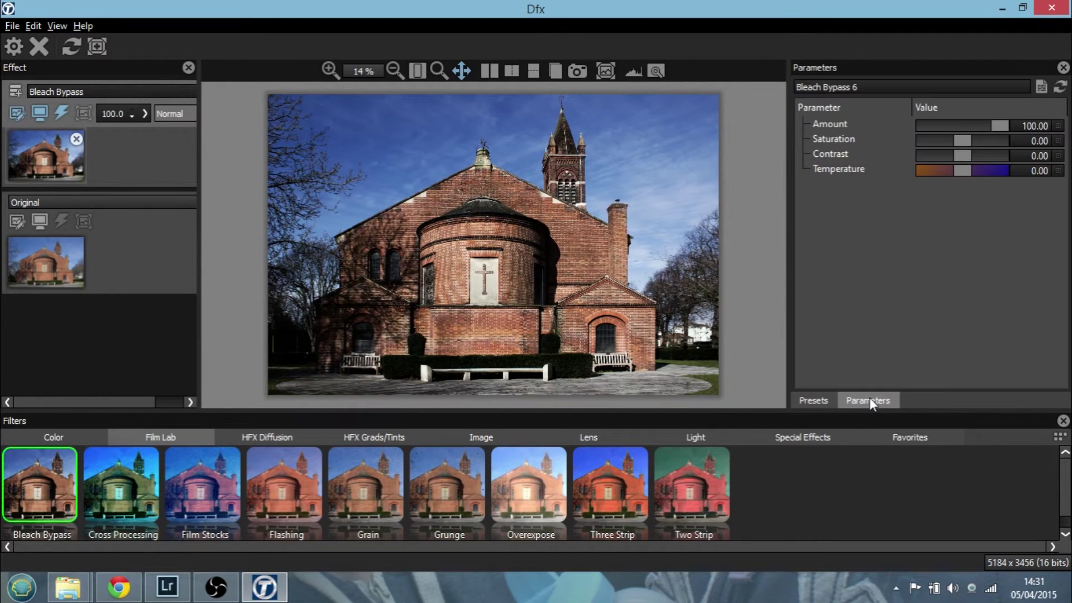
# Apply the Film Lab Cross Processing filter, try the Print to Slide 1 and Print to Slide 6 presets, and choose Slide to Print 6
pyautogui.click(818, 398)
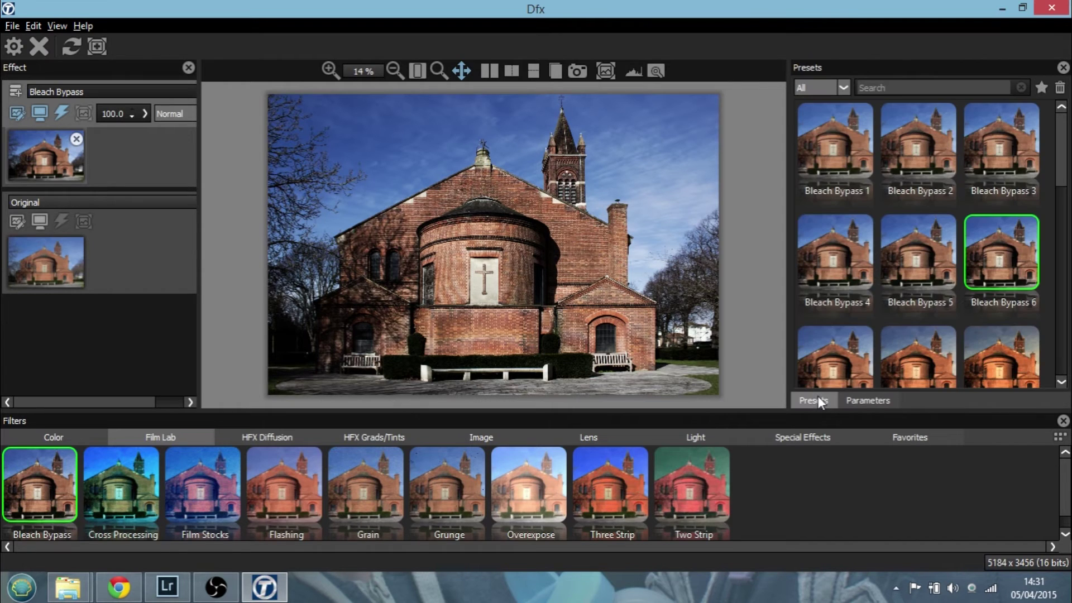
pyautogui.click(122, 496)
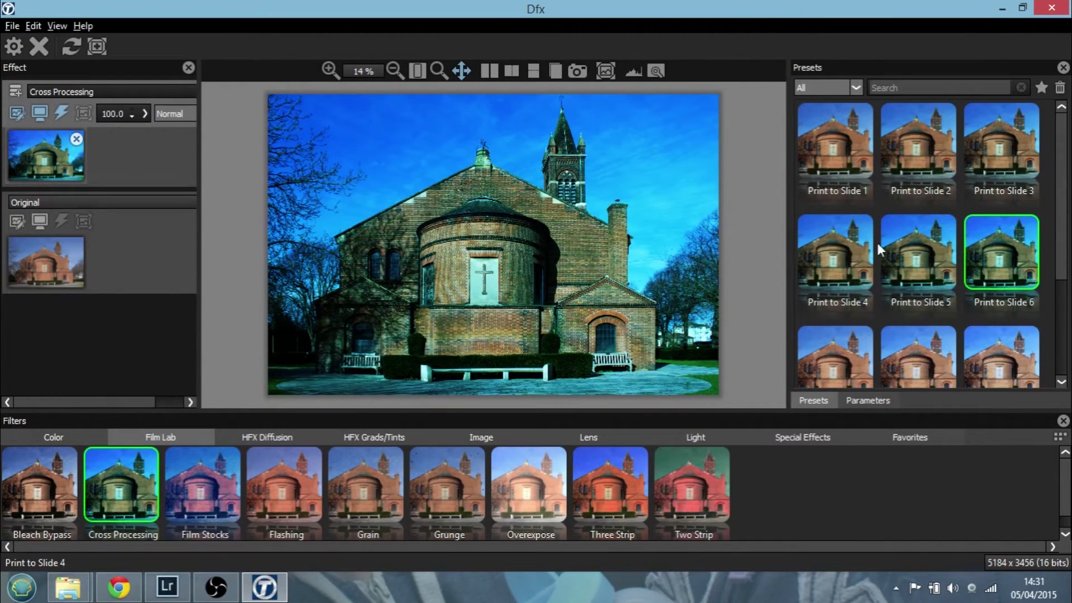
pyautogui.moveTo(1060, 249)
pyautogui.mouseDown()
pyautogui.moveTo(1061, 304)
pyautogui.moveTo(1060, 254)
pyautogui.mouseUp()
pyautogui.click(853, 149)
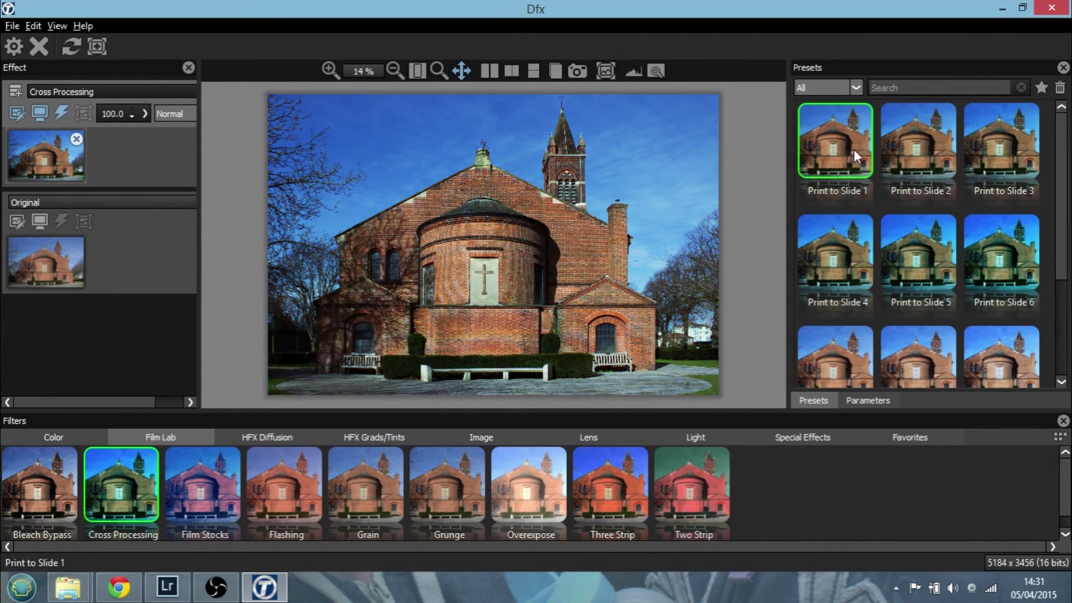
pyautogui.click(1016, 254)
pyautogui.moveTo(1063, 255); pyautogui.dragTo(1063, 351)
pyautogui.click(999, 321)
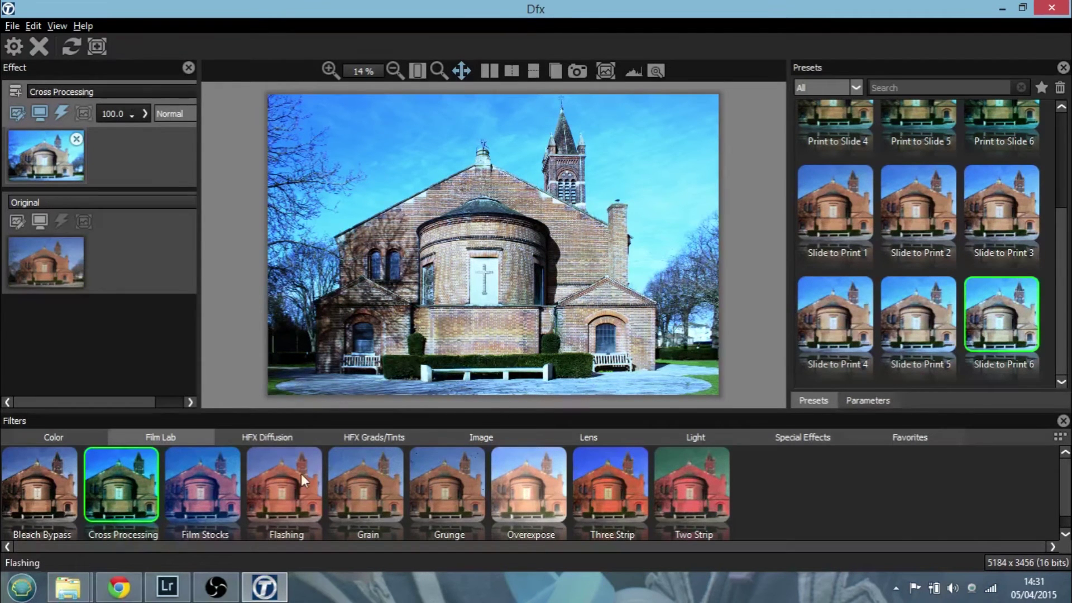
# Try the Grain filter with Heavy Monochrome, and the Grunge filter with the Hair, Scratches, Splotches and Stains presets
pyautogui.click(365, 480)
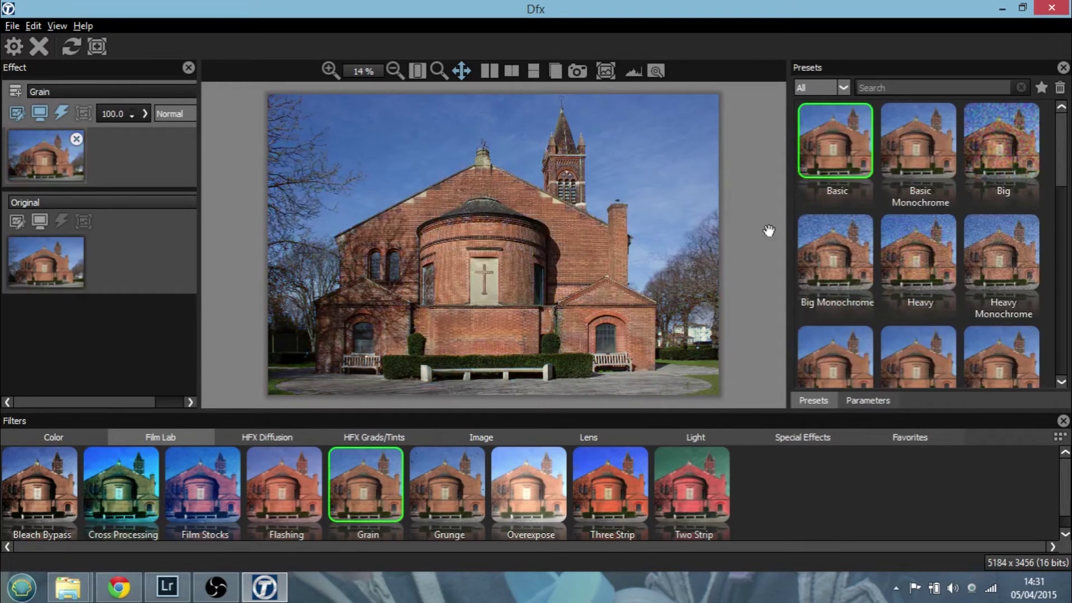
pyautogui.click(1002, 250)
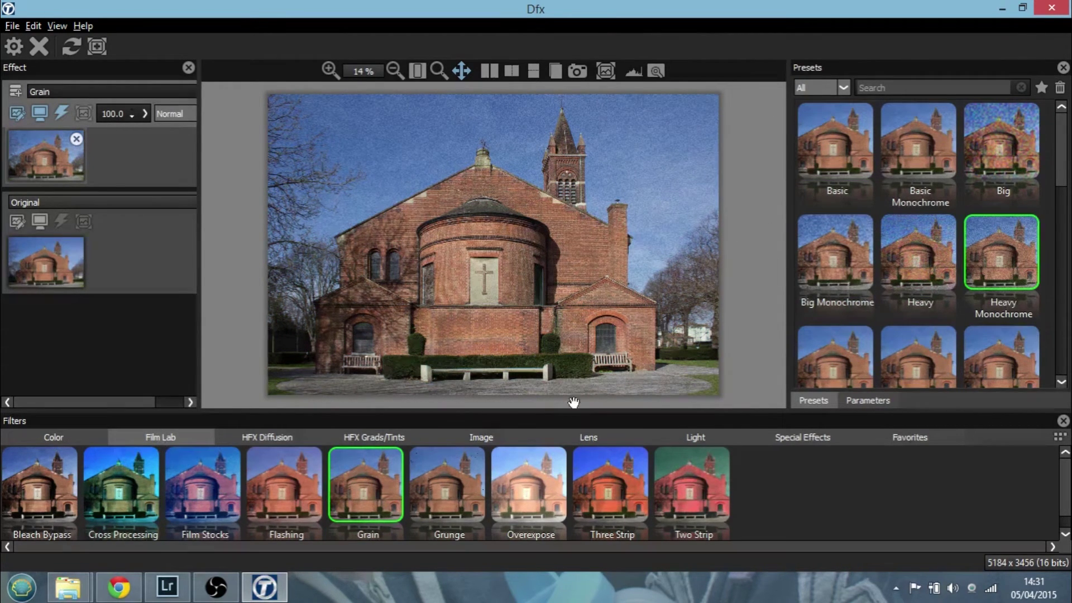
pyautogui.click(449, 490)
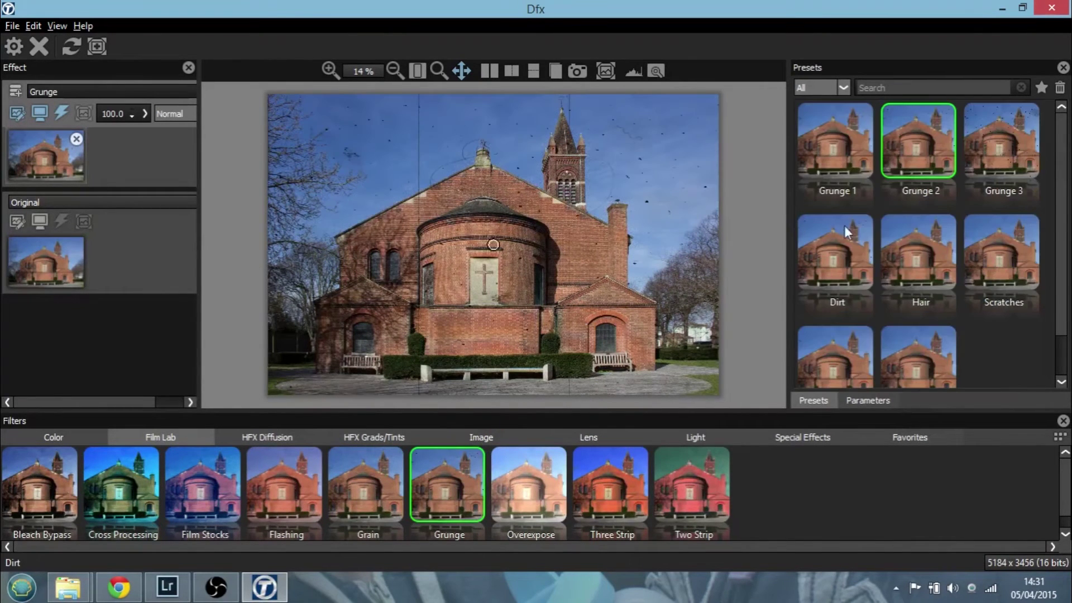
pyautogui.click(923, 269)
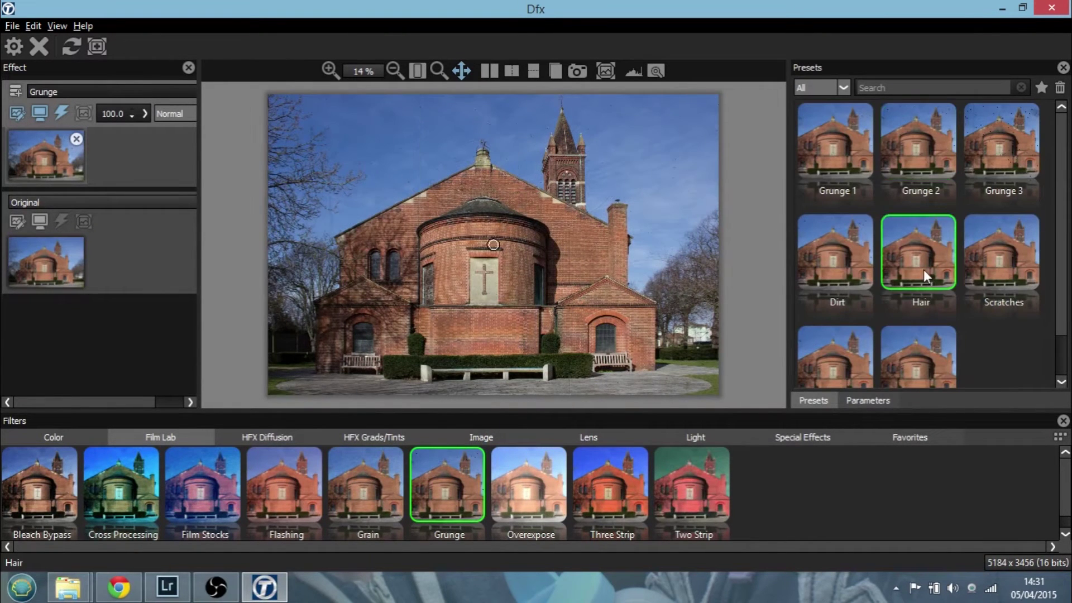
pyautogui.click(1000, 255)
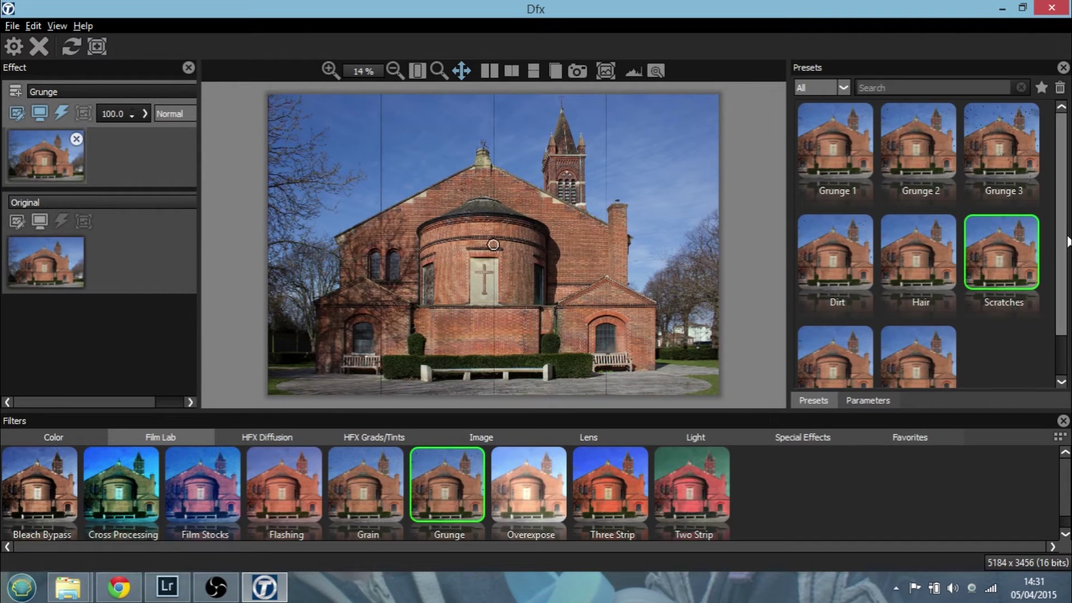
pyautogui.scroll(-1, 1053, 296)
pyautogui.click(916, 319)
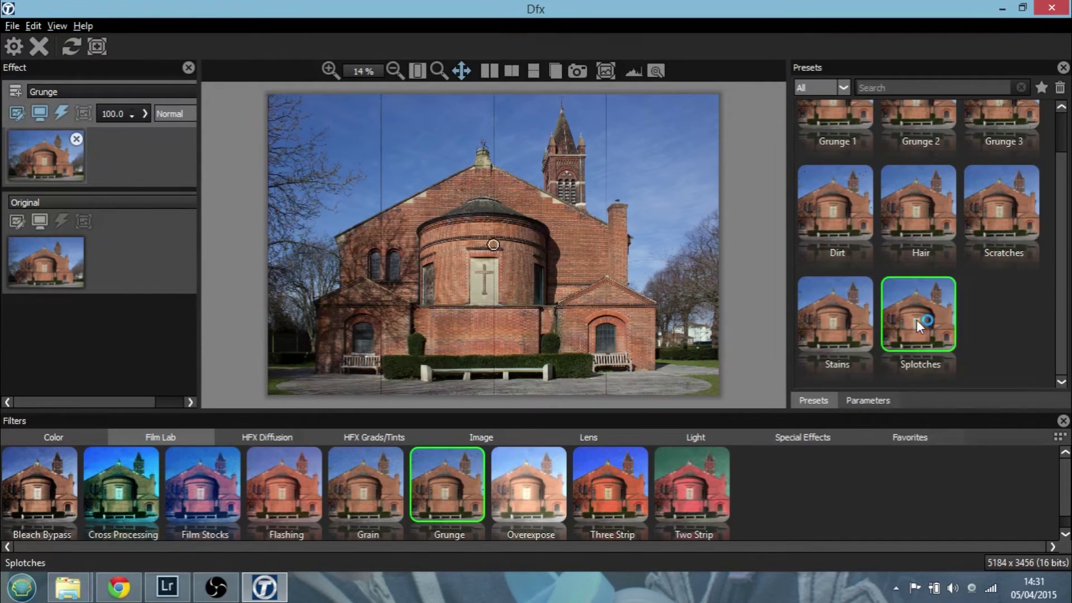
pyautogui.click(835, 324)
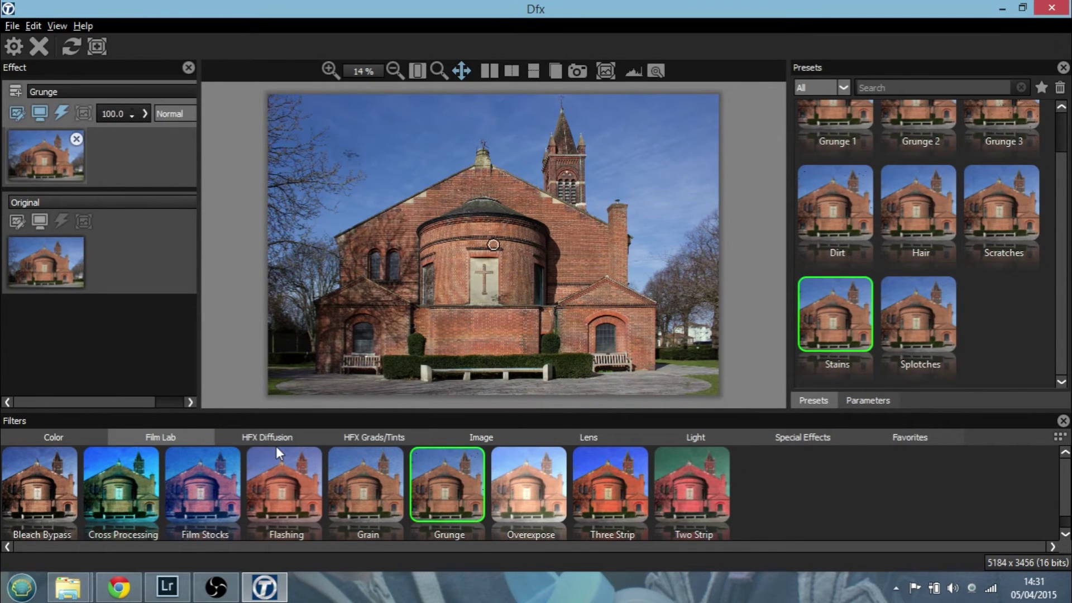
# Apply the Film Stocks filter to the photo with its Default preset
pyautogui.click(214, 487)
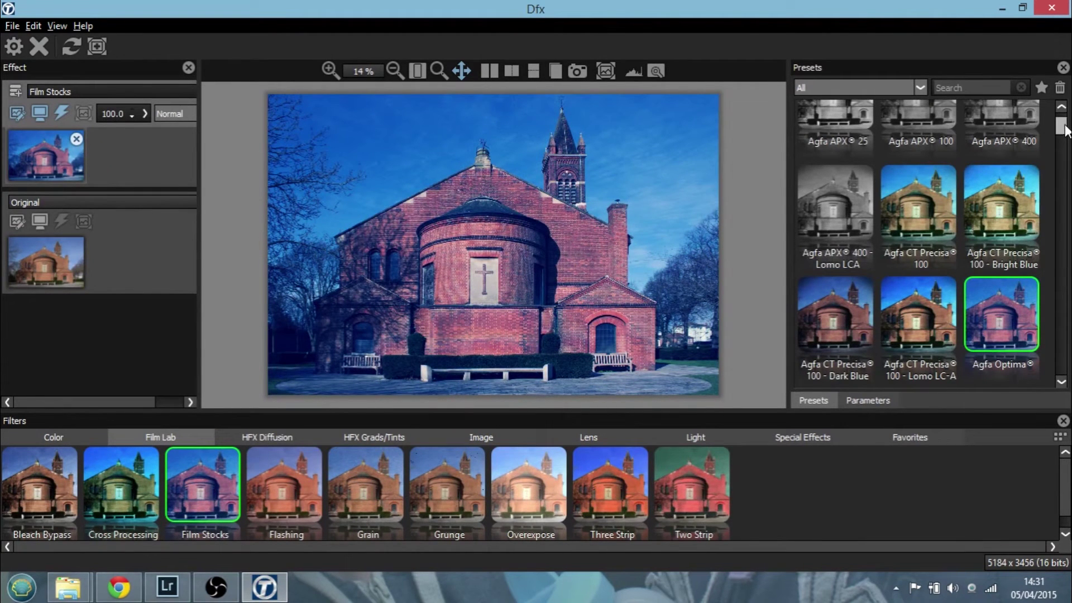
pyautogui.moveTo(1062, 127); pyautogui.dragTo(1062, 118)
pyautogui.click(842, 150)
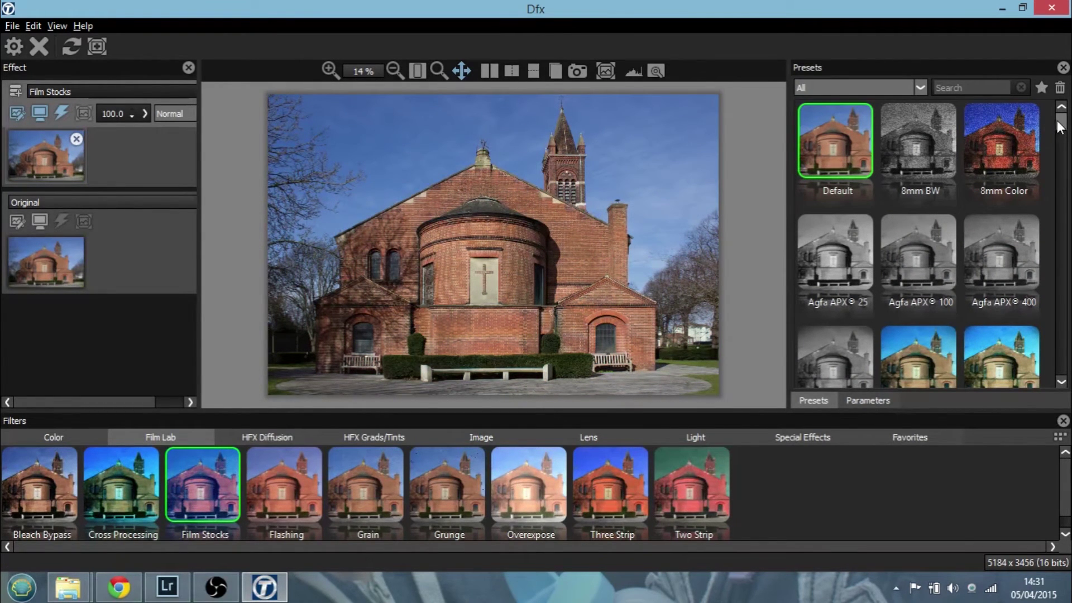
# Limit the film stock presets to Black & White Films, choose Fuji Neopan 100 Acros, and look at its parameters
pyautogui.moveTo(1060, 127); pyautogui.dragTo(1047, 165)
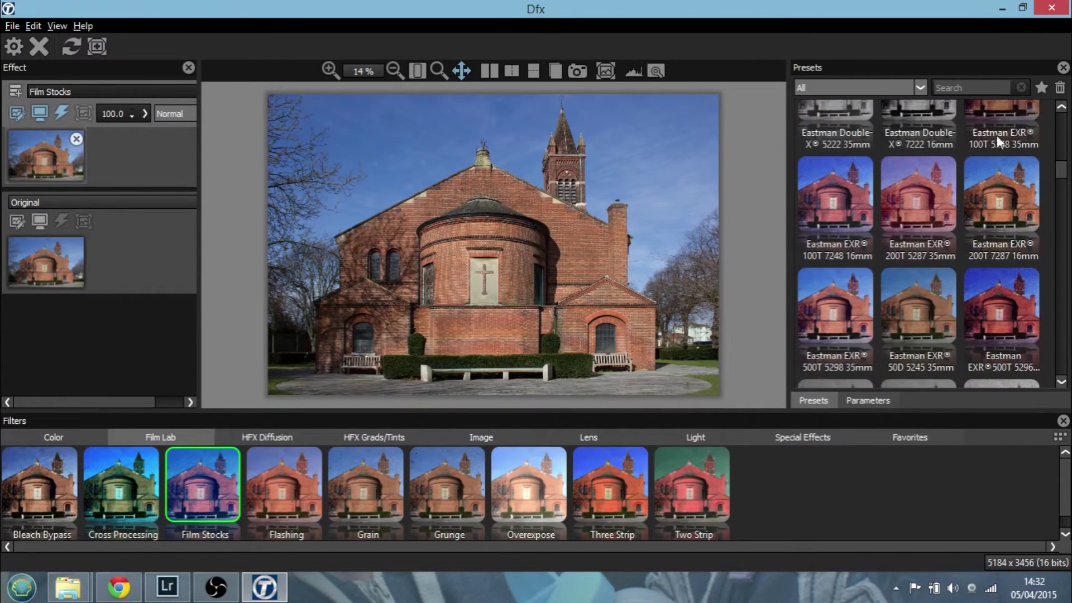
pyautogui.click(919, 80)
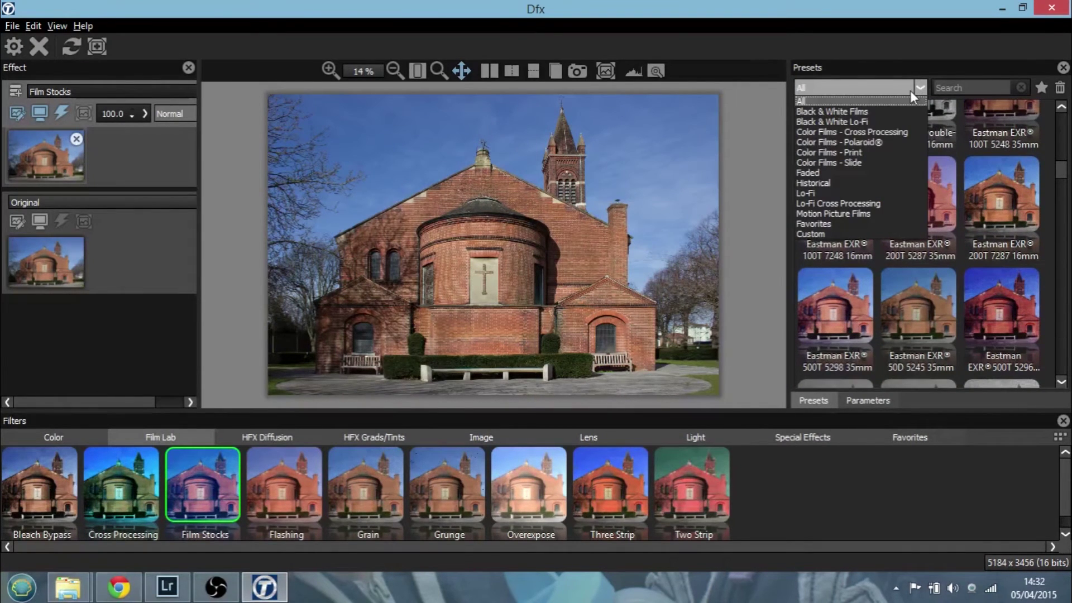
pyautogui.click(849, 114)
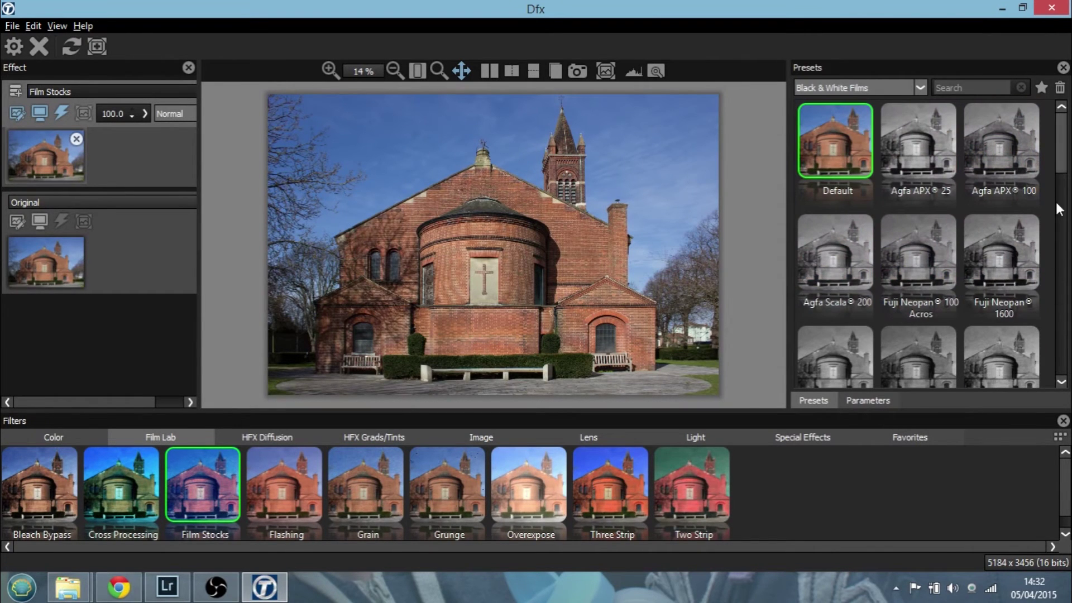
pyautogui.moveTo(1067, 169); pyautogui.dragTo(1066, 190)
pyautogui.click(912, 170)
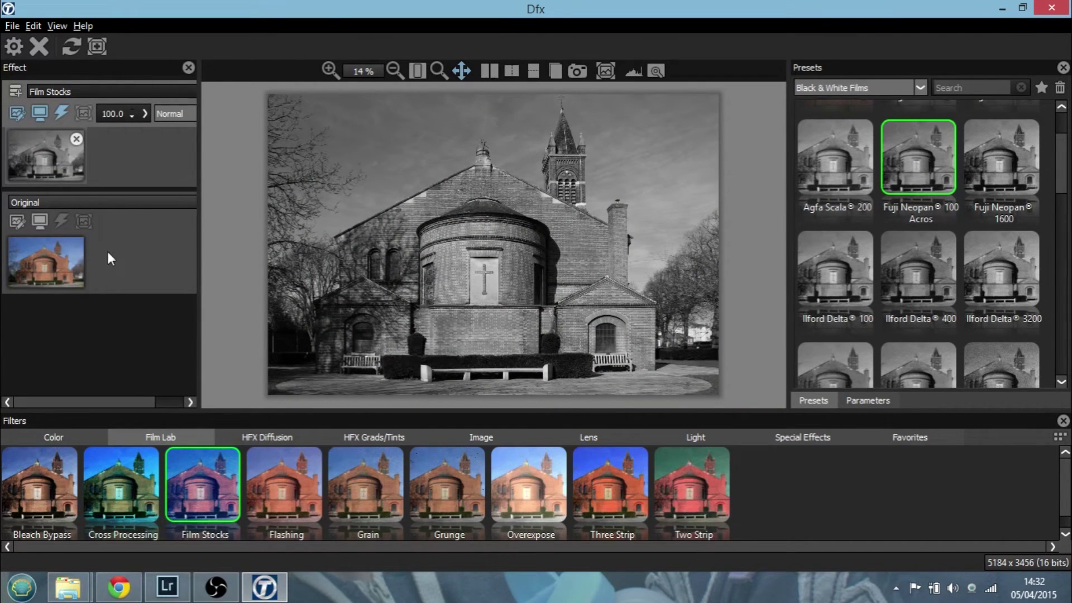
pyautogui.click(870, 400)
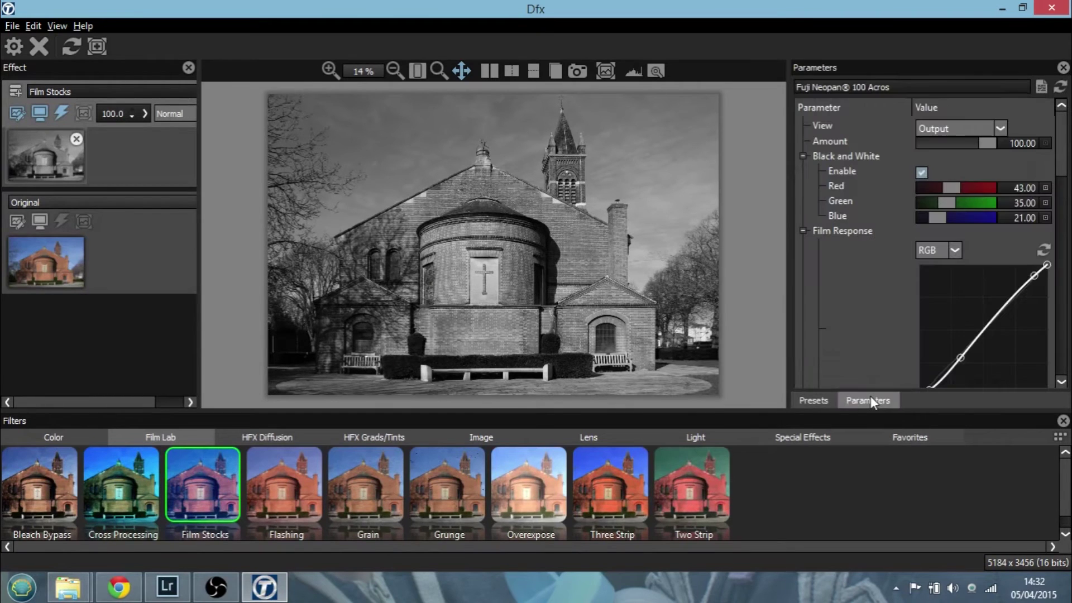
pyautogui.click(806, 402)
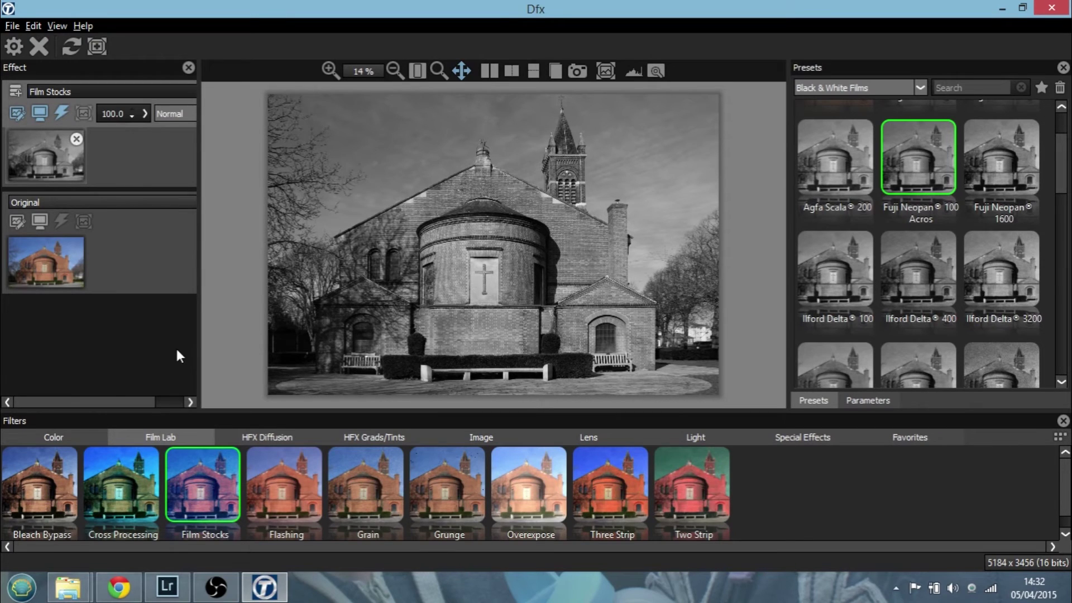
# Add a Levels layer above Film Stocks with input levels of 9.6 for shadows and 55.8 for midtones, and set its opacity to 79.4
pyautogui.click(62, 439)
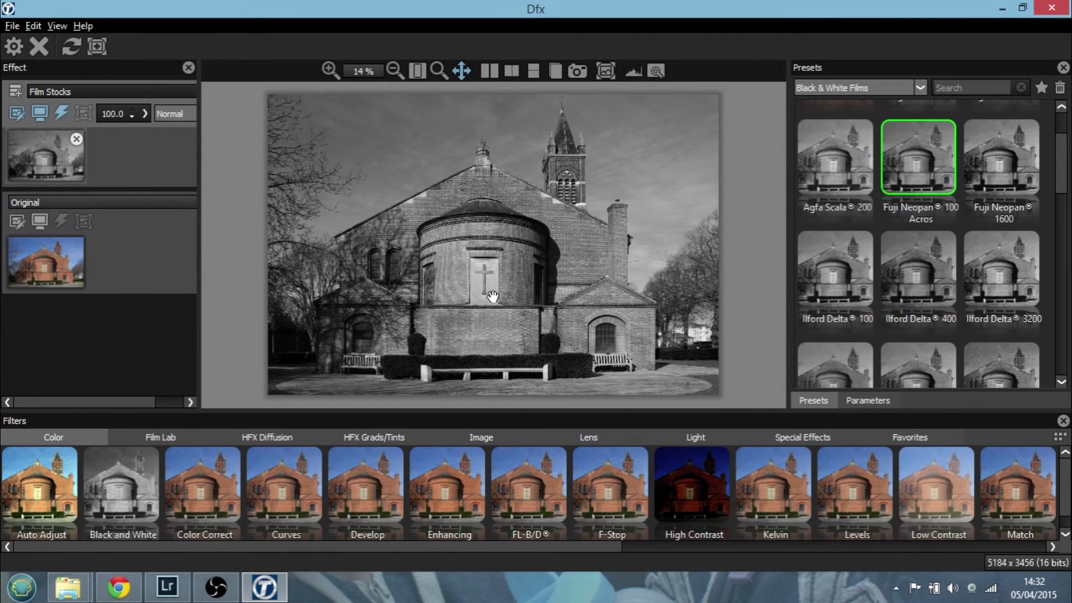
pyautogui.click(21, 96)
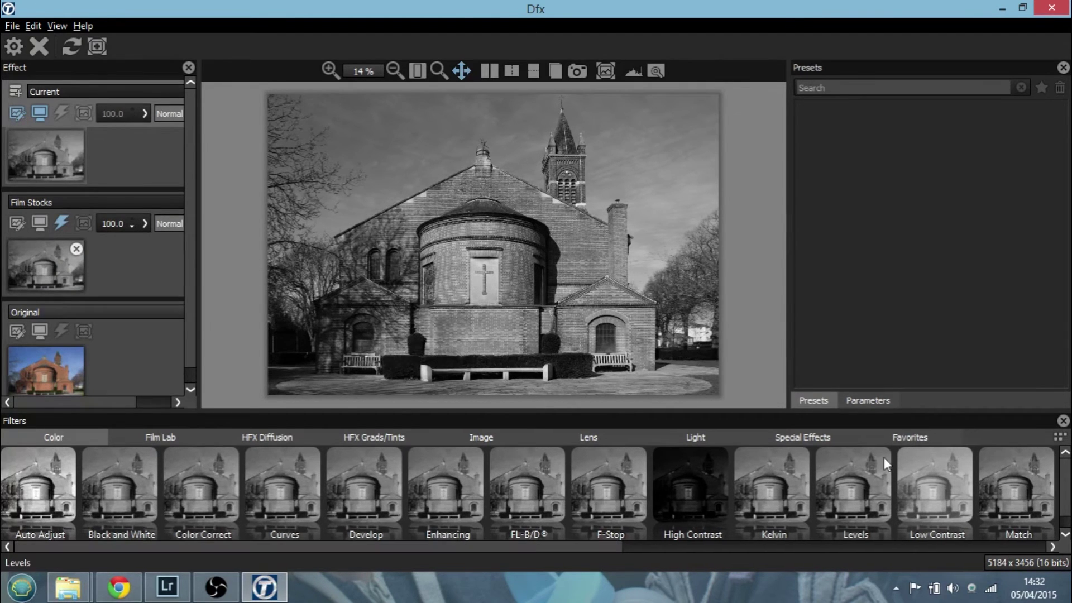
pyautogui.click(850, 485)
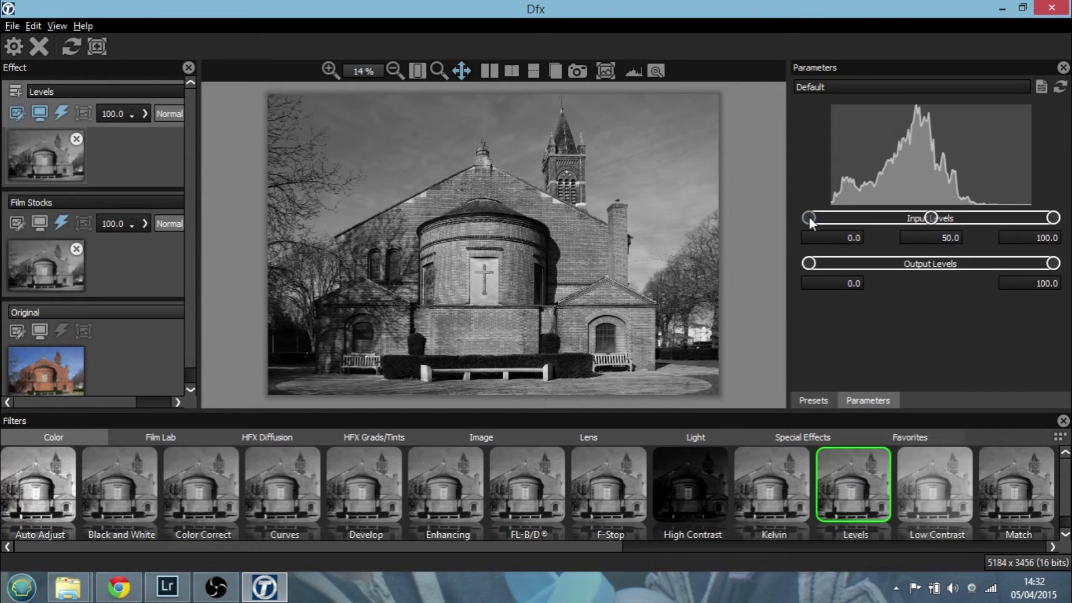
pyautogui.moveTo(809, 216); pyautogui.dragTo(833, 218)
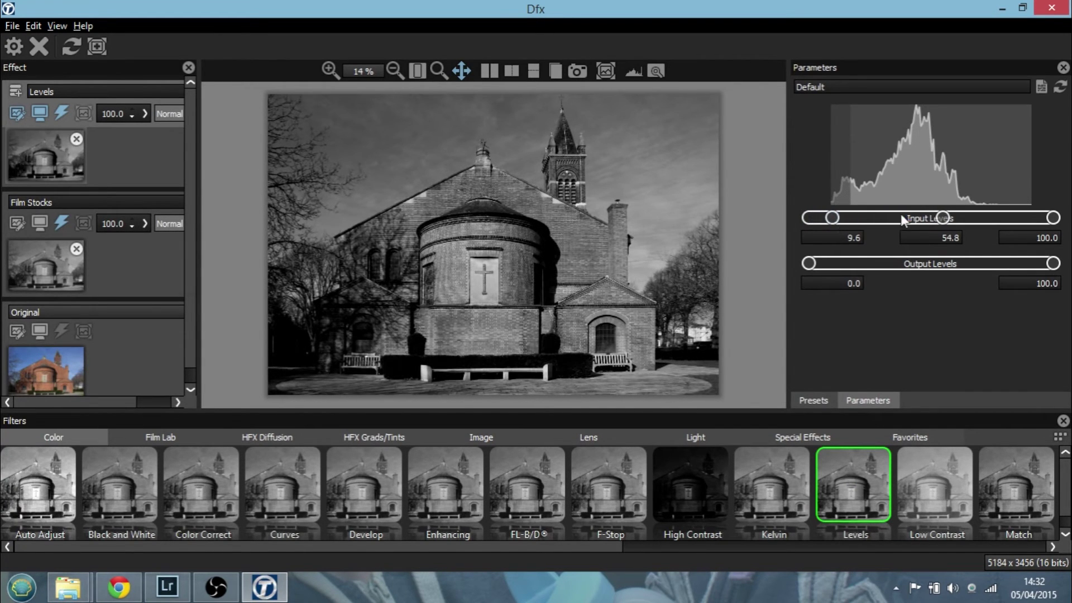
pyautogui.moveTo(945, 219); pyautogui.dragTo(946, 219)
pyautogui.moveTo(144, 112); pyautogui.dragTo(147, 128)
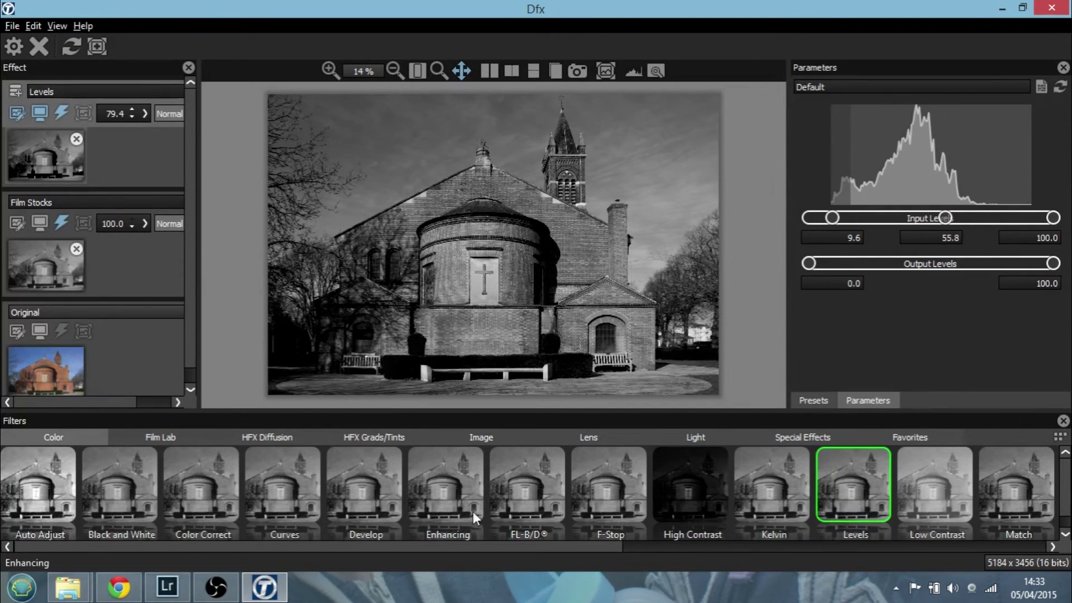
# Add a layer above Levels with the Film Lab Grain filter and choose its Basic Monochrome preset
pyautogui.click(169, 437)
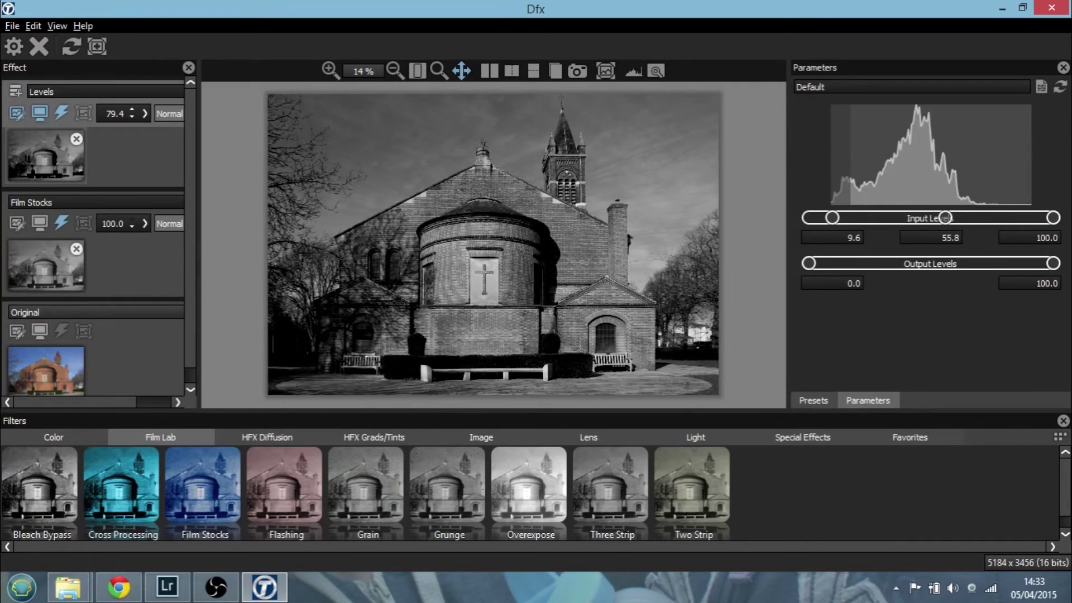
pyautogui.click(16, 94)
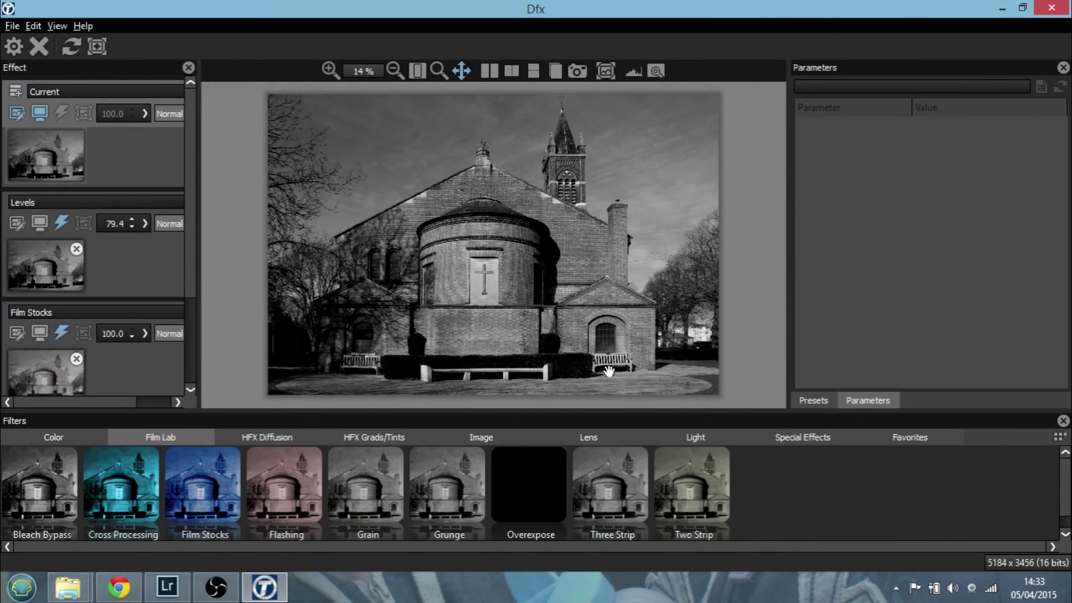
pyautogui.click(371, 484)
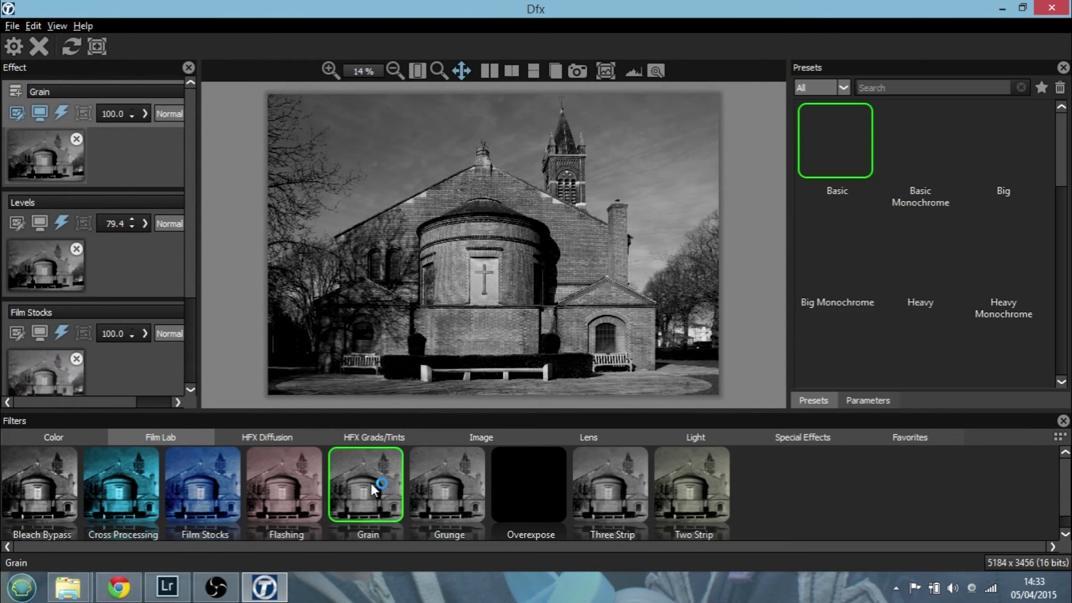
pyautogui.click(902, 150)
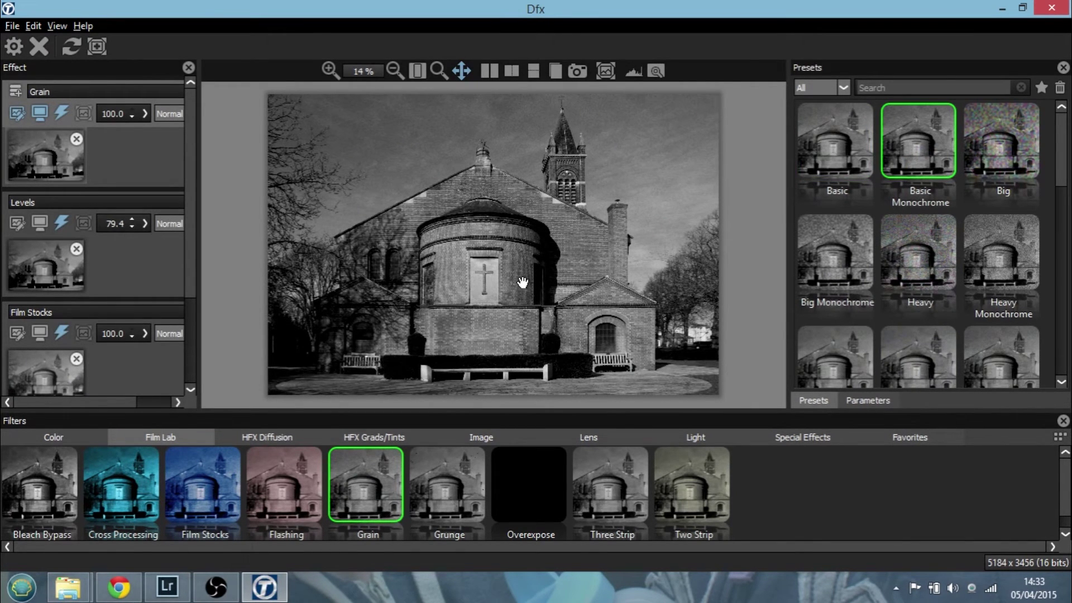
# Remove the Grain, Levels and Film Stocks filters and delete their extra layers, leaving one empty layer above the original
pyautogui.click(76, 140)
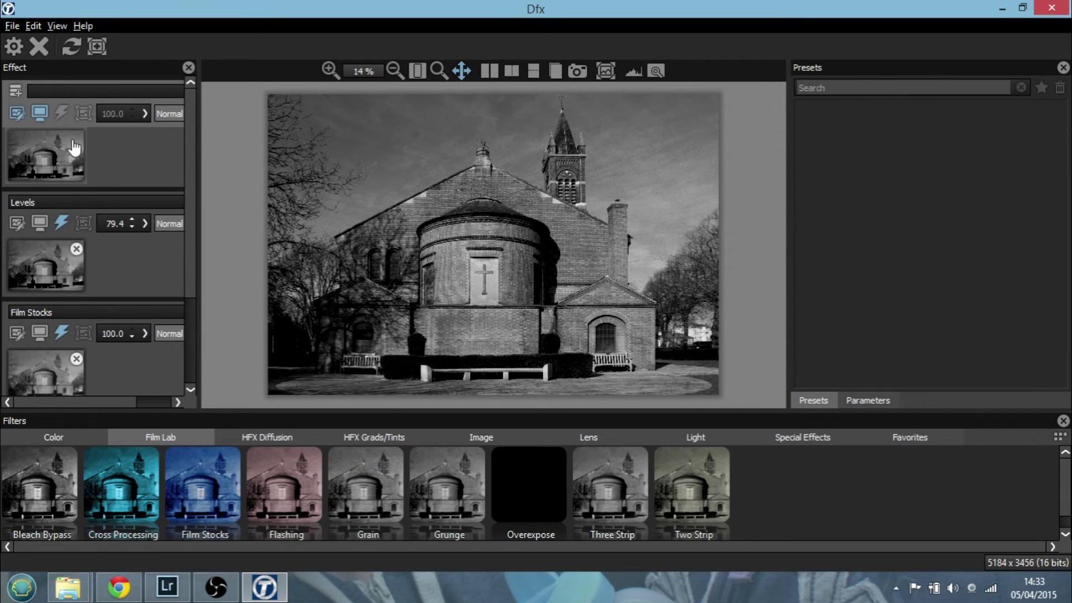
pyautogui.rightClick(45, 255)
pyautogui.click(72, 266)
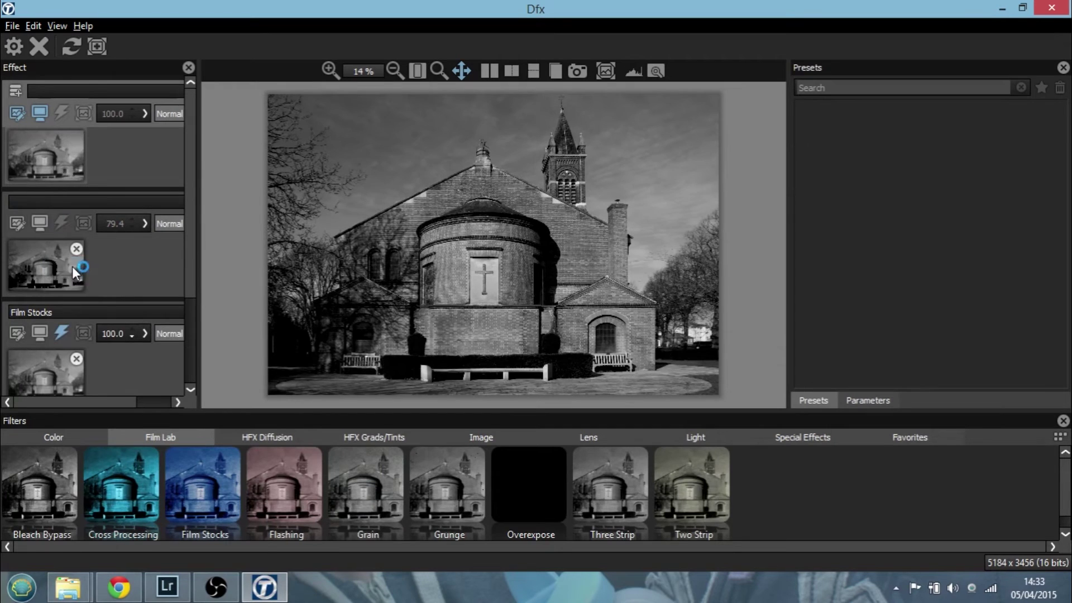
pyautogui.rightClick(46, 270)
pyautogui.click(65, 284)
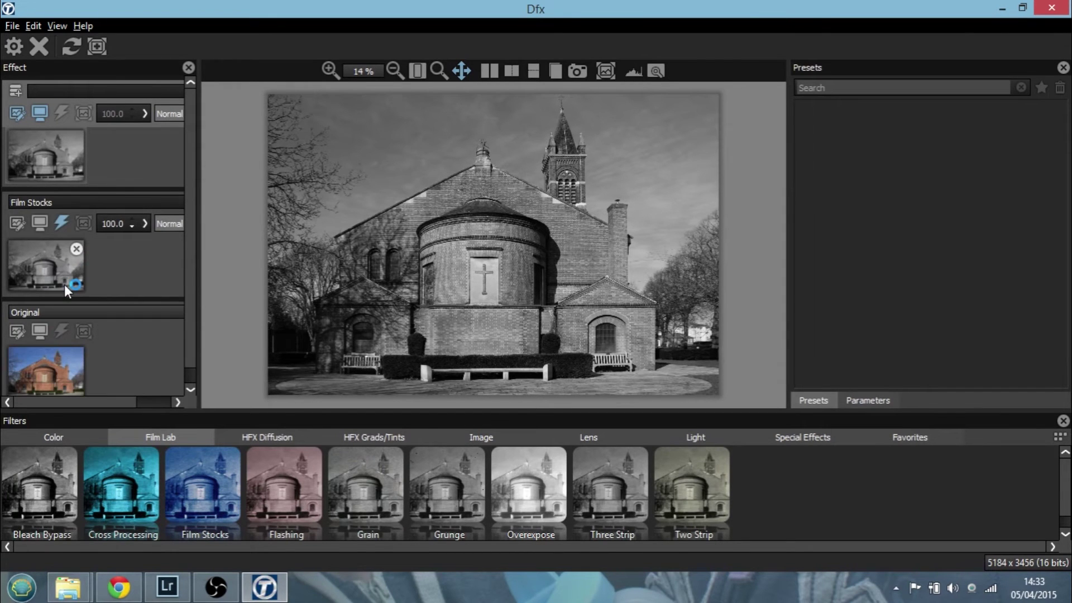
pyautogui.rightClick(29, 256)
pyautogui.click(55, 269)
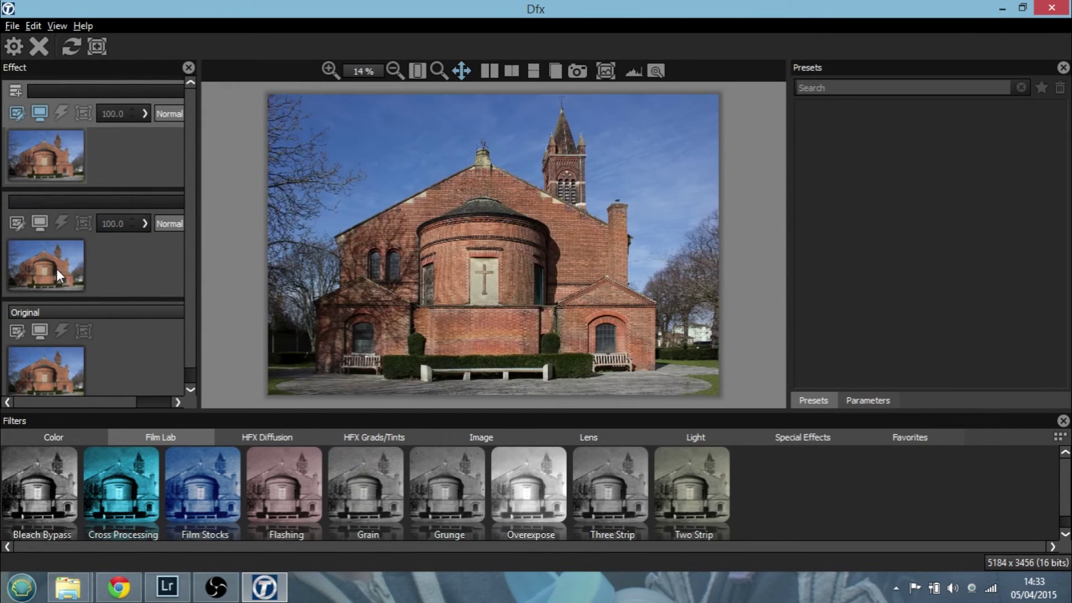
pyautogui.rightClick(62, 262)
pyautogui.click(72, 263)
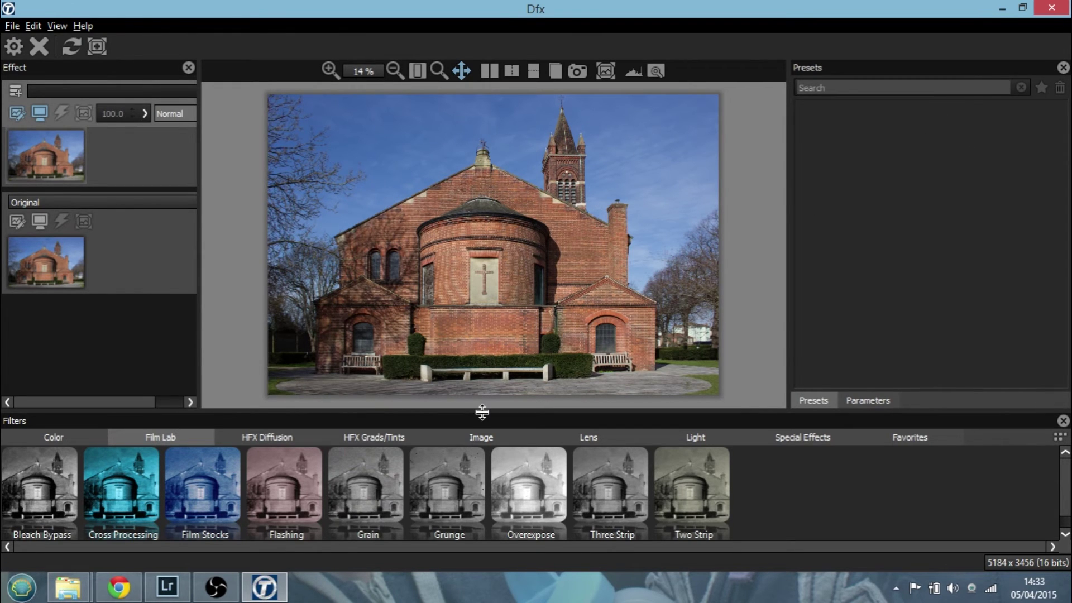
# Add the Film Stocks filter to the empty layer and search its presets for "koda"
pyautogui.click(198, 500)
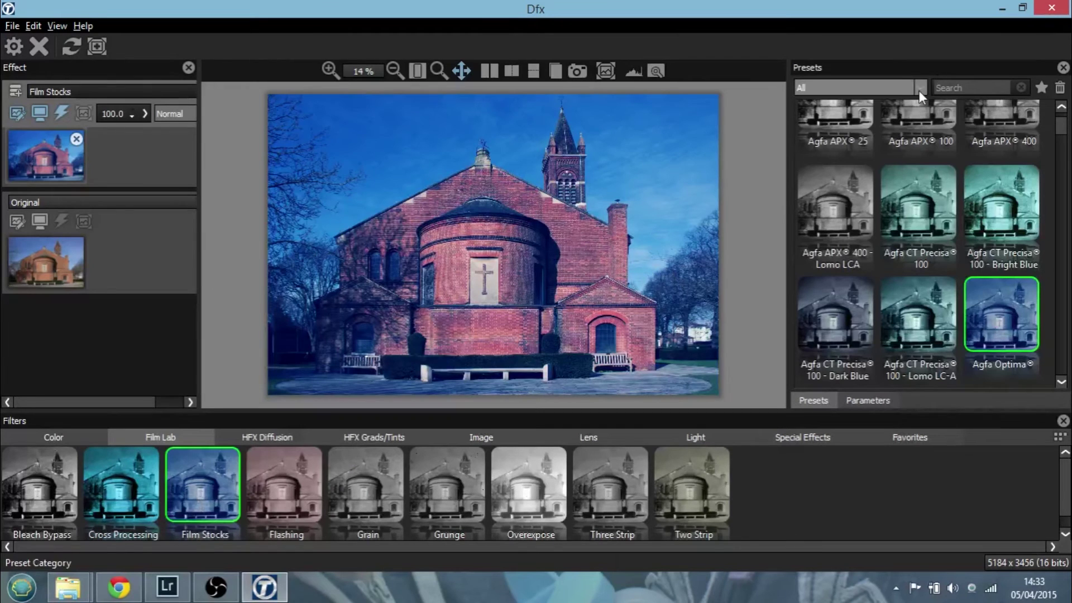
pyautogui.click(973, 88)
pyautogui.write('ko')
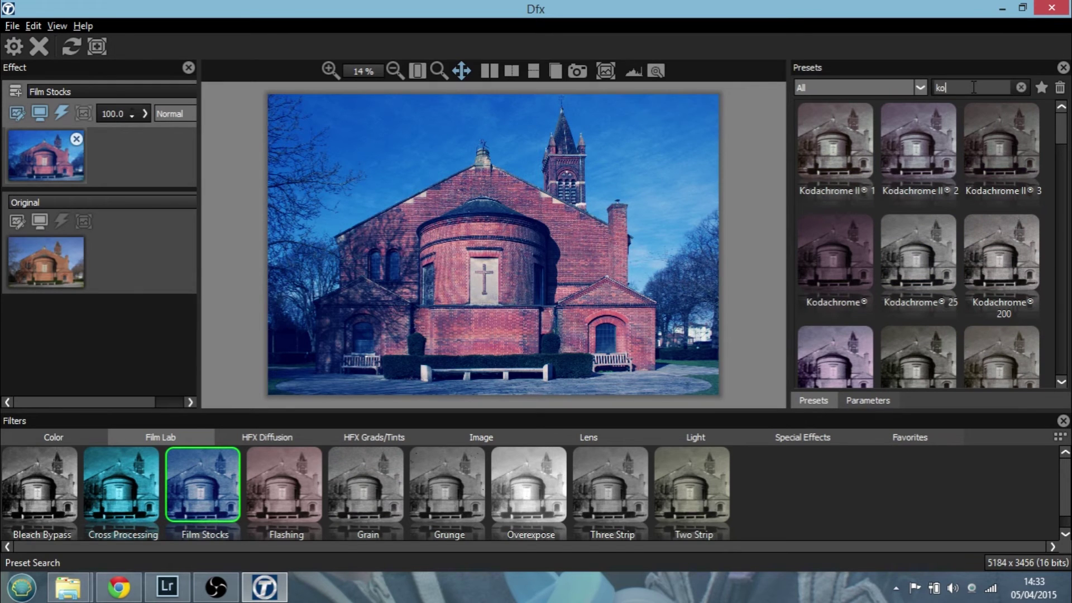
pyautogui.write('da')
# Browse the Kodak film stock presets and look at the parameters of the current Film Stocks preset
pyautogui.click(1061, 381)
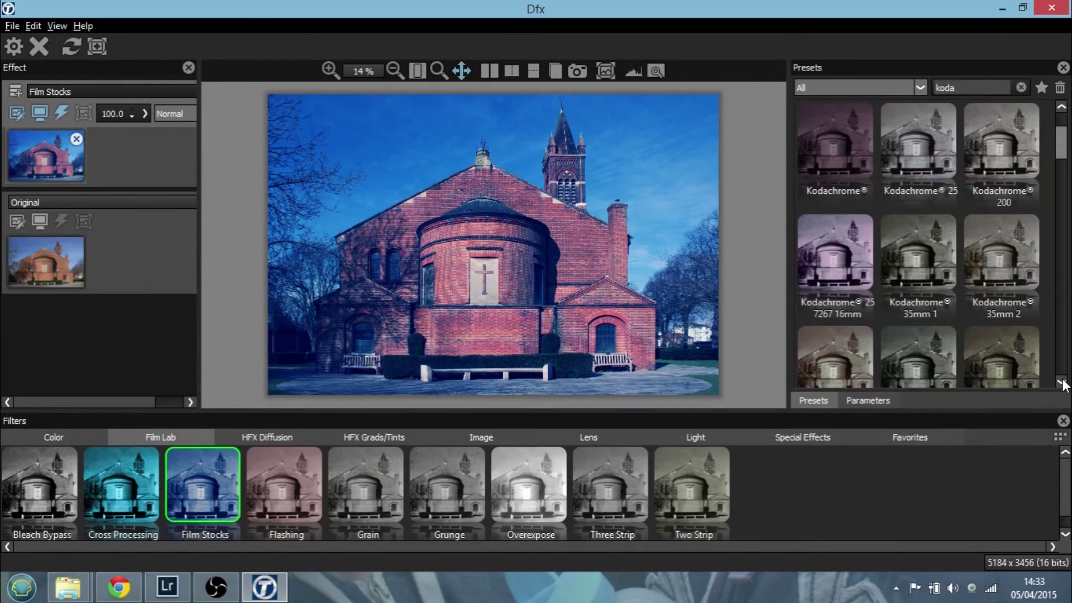
pyautogui.click(1061, 382)
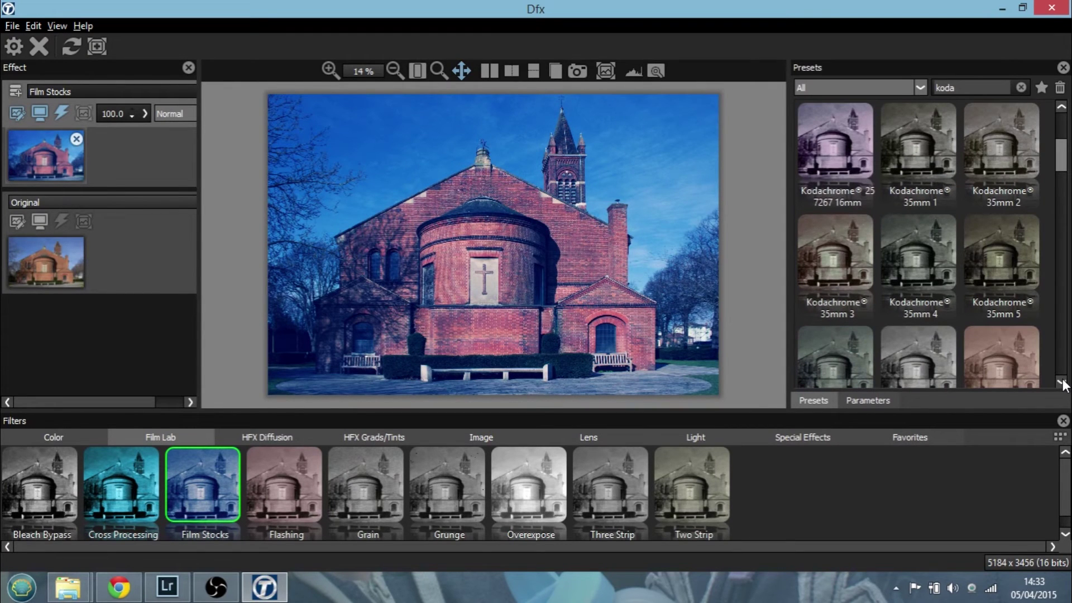
pyautogui.click(1061, 382)
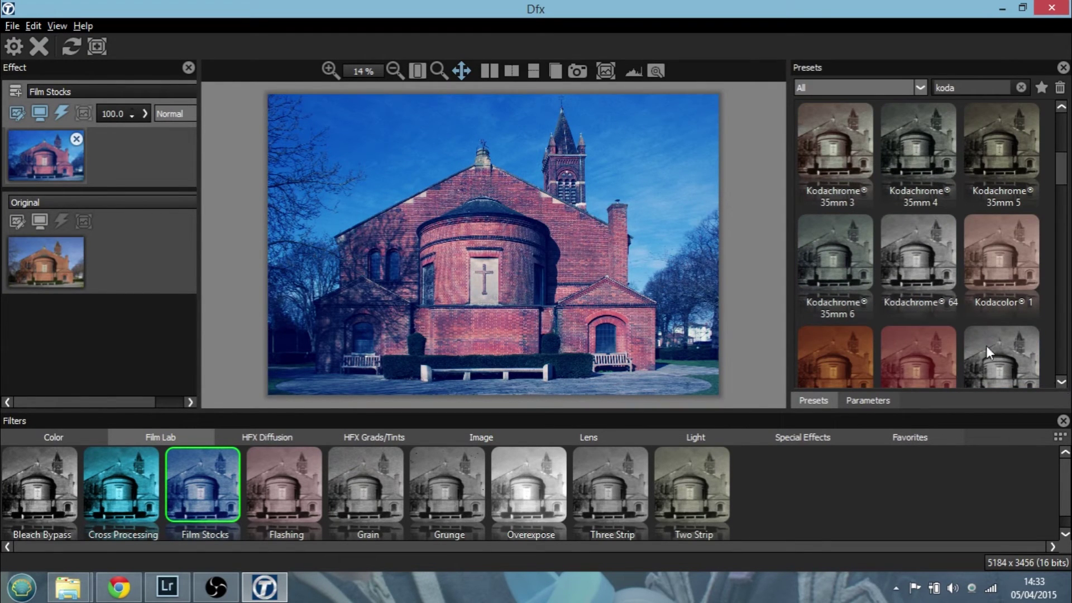
pyautogui.click(1061, 383)
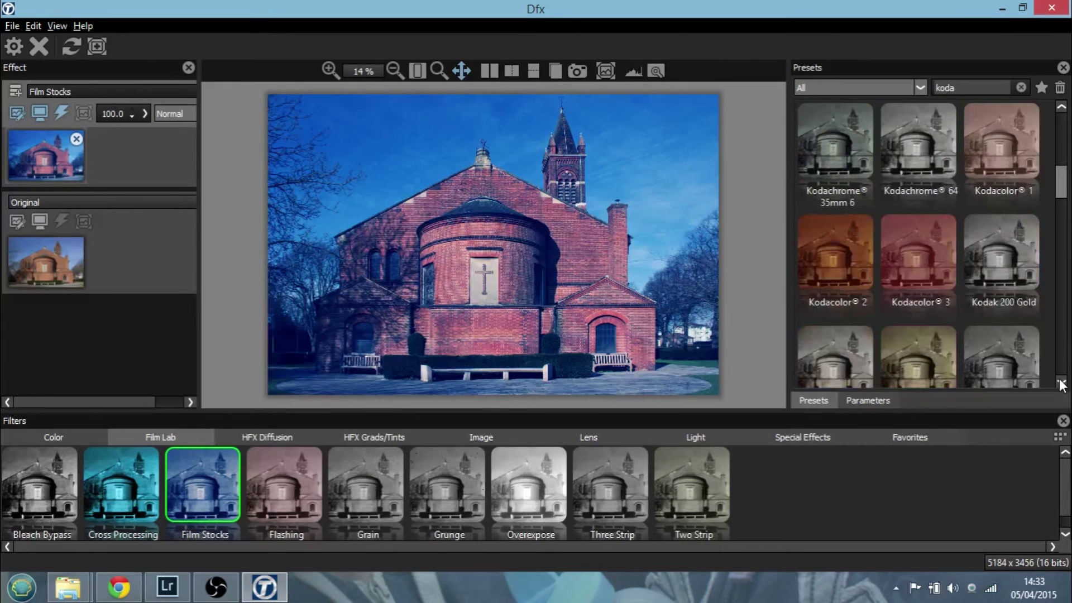
pyautogui.click(1061, 382)
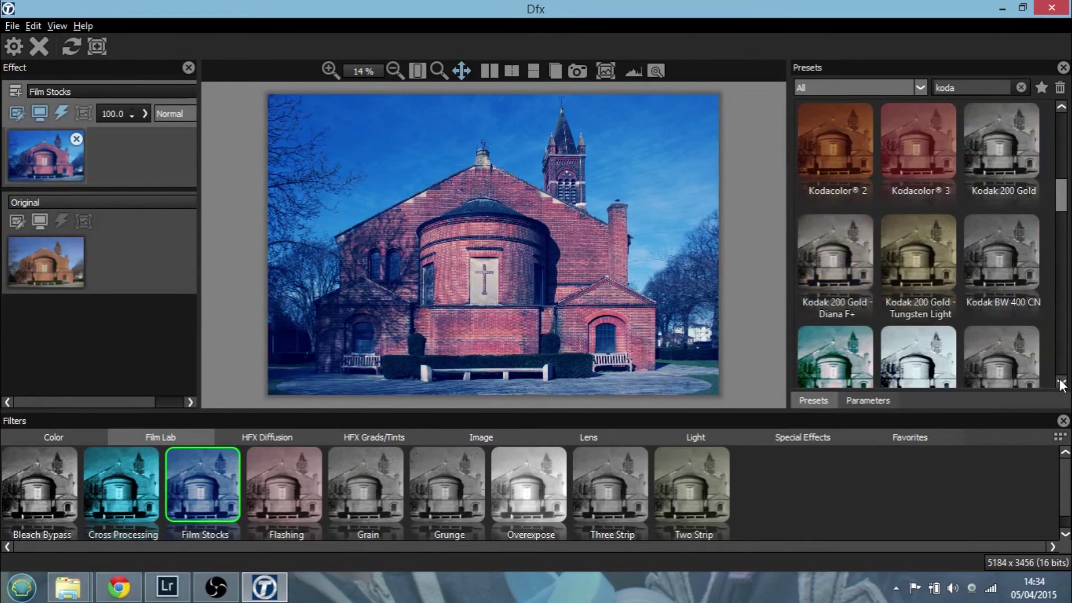
pyautogui.click(1061, 383)
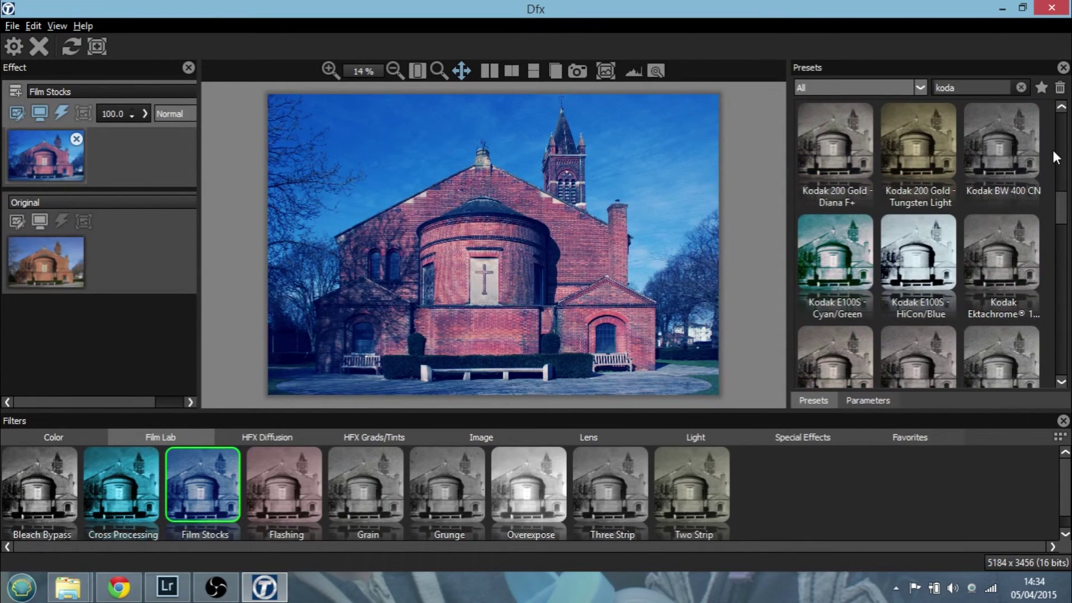
pyautogui.click(1060, 107)
pyautogui.click(1061, 107)
pyautogui.click(1061, 107)
pyautogui.click(1061, 107)
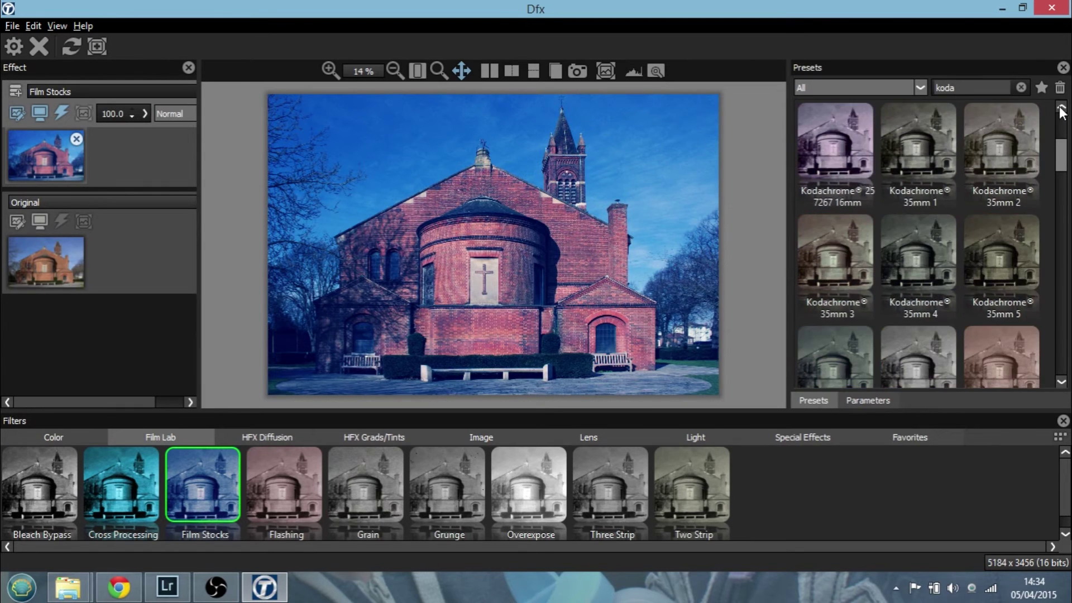
pyautogui.click(1060, 107)
pyautogui.click(1060, 107)
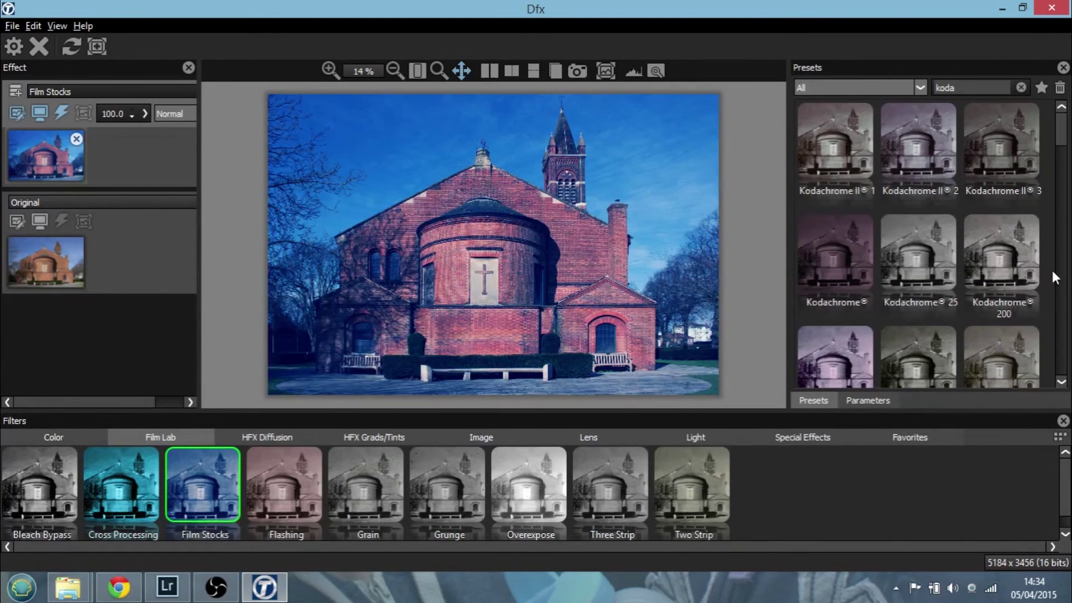
pyautogui.click(884, 399)
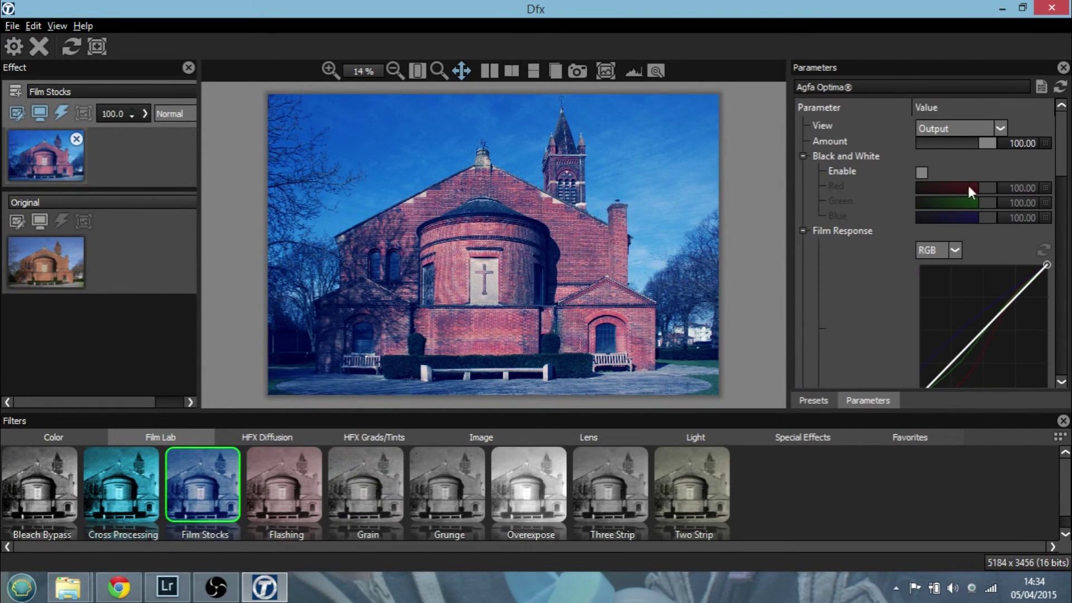
pyautogui.click(805, 404)
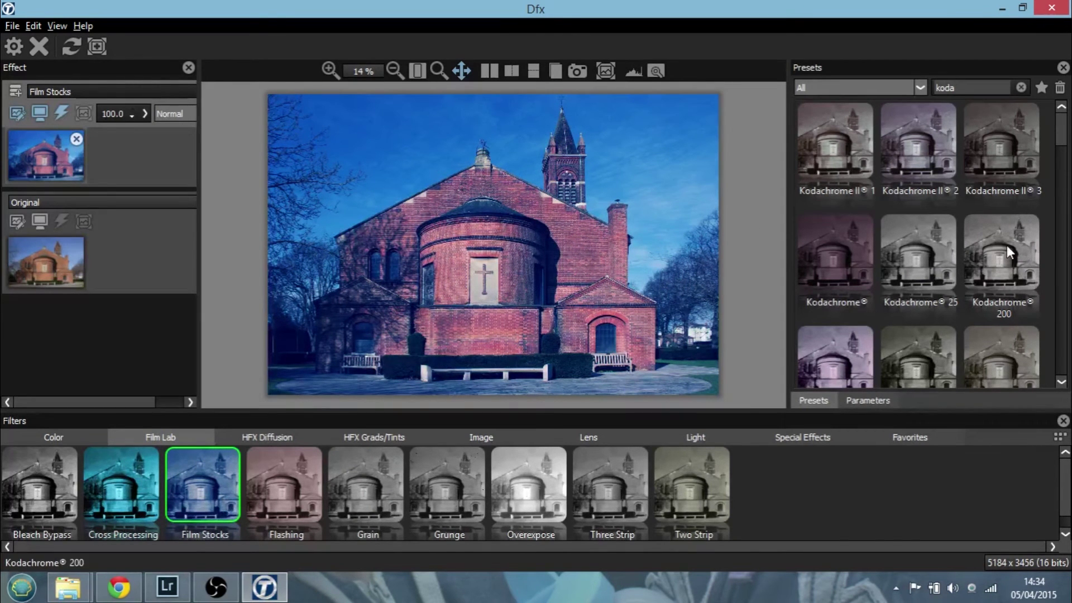
# Limit the "koda" presets to Color Films - Slide and choose Kodachrome 64
pyautogui.click(918, 89)
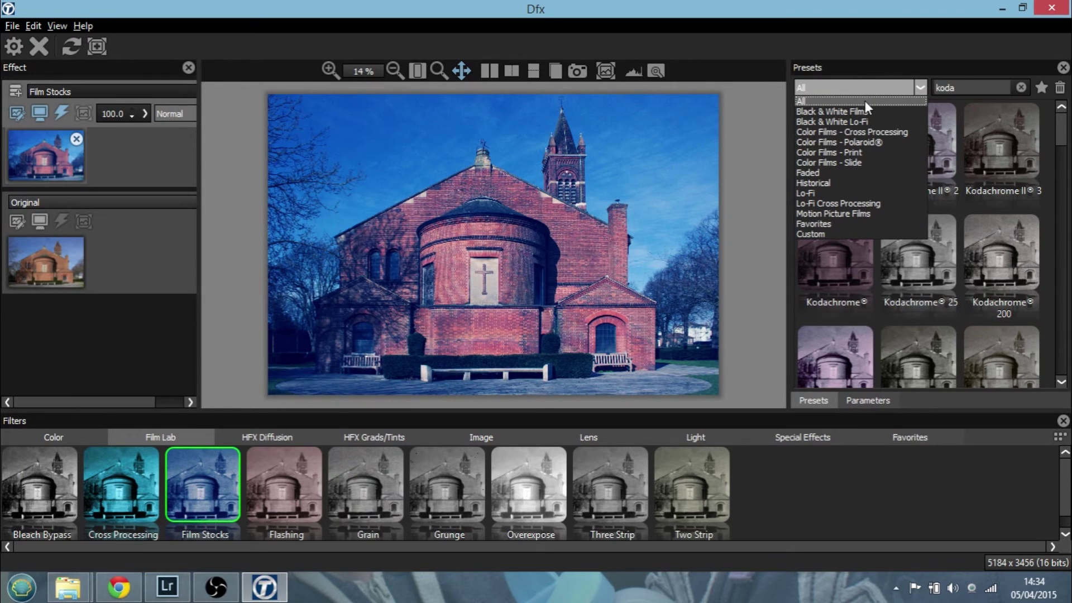
pyautogui.click(853, 162)
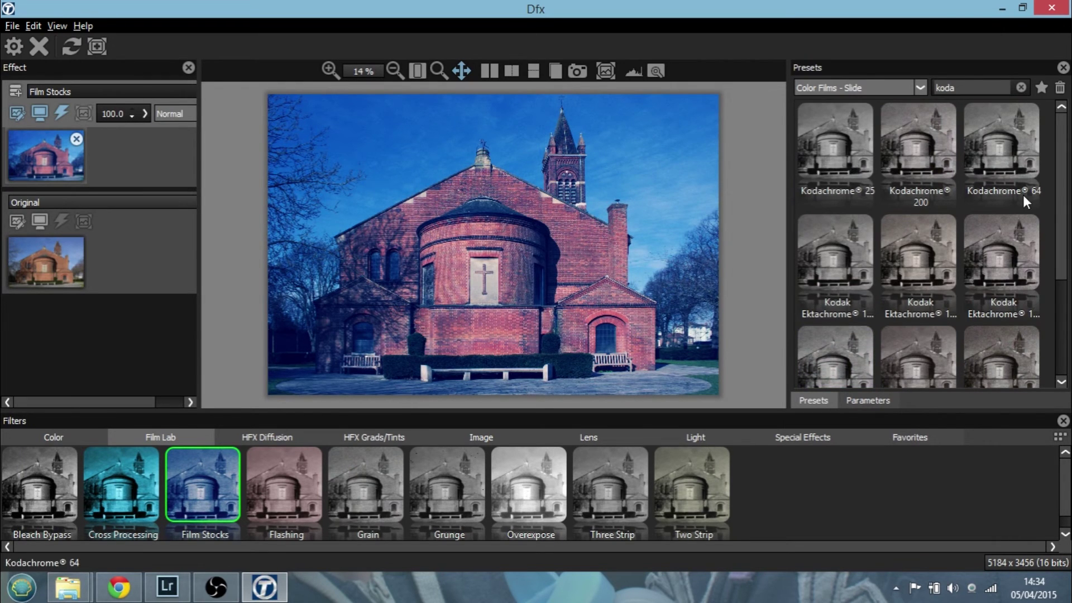
pyautogui.click(997, 149)
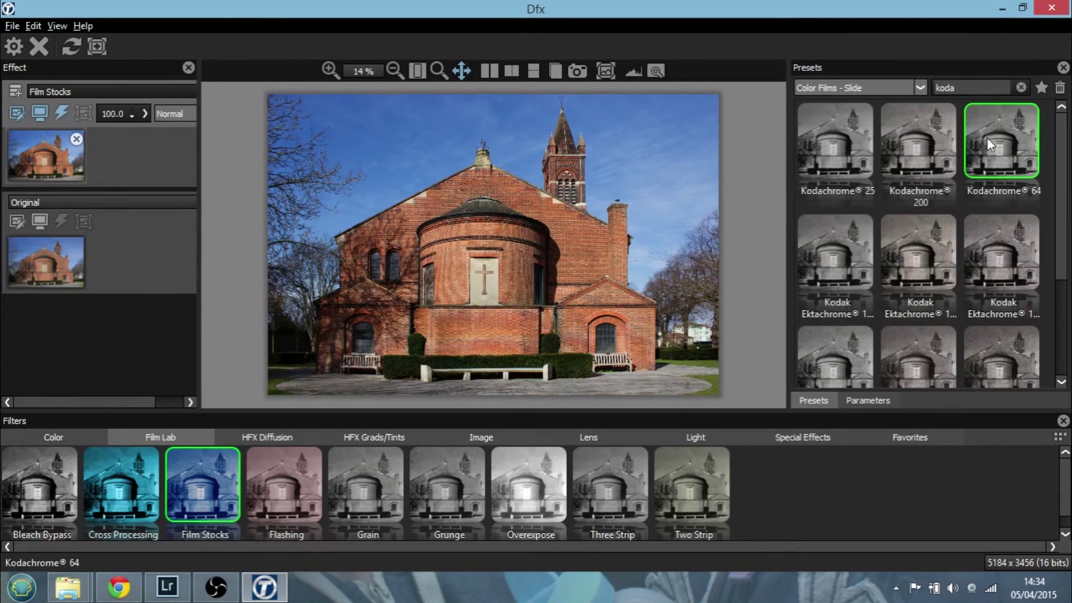
# Show the "koda" presets from all categories and check the photo in the comparison view
pyautogui.click(919, 87)
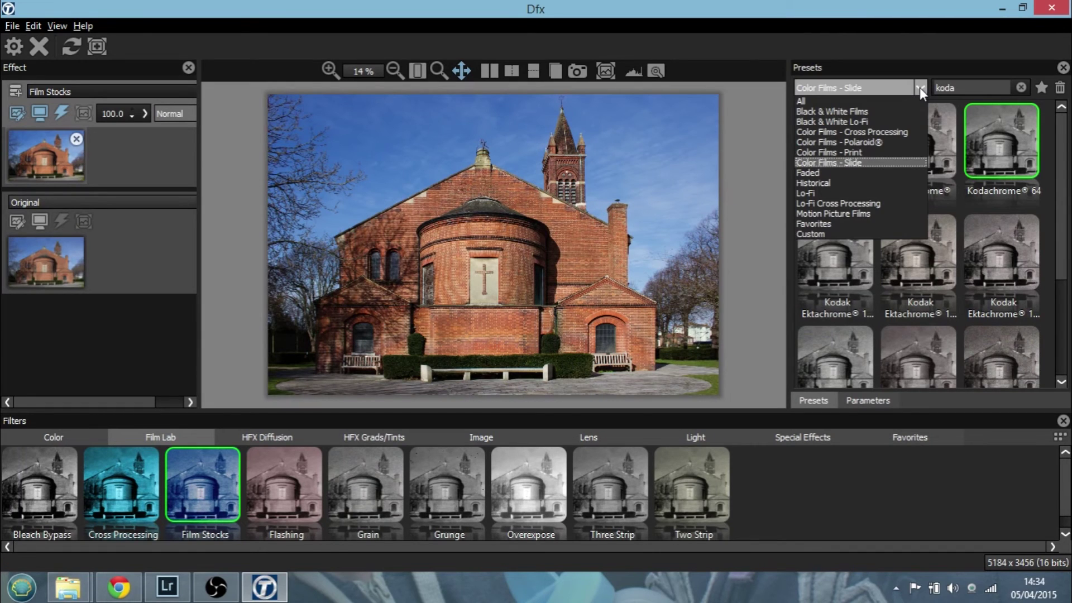
pyautogui.click(887, 99)
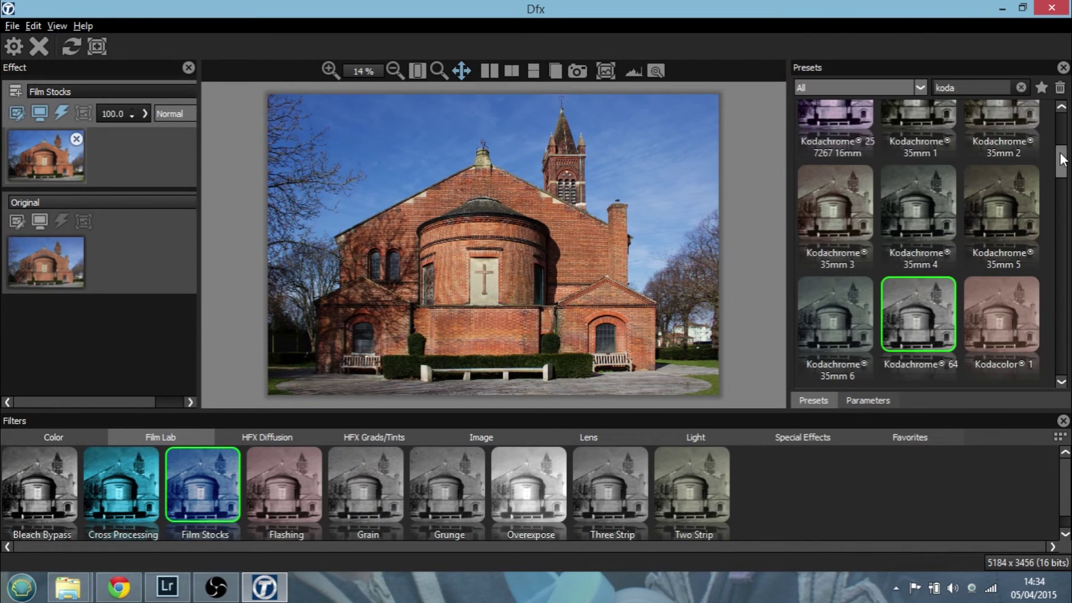
pyautogui.moveTo(1061, 167); pyautogui.dragTo(860, 165)
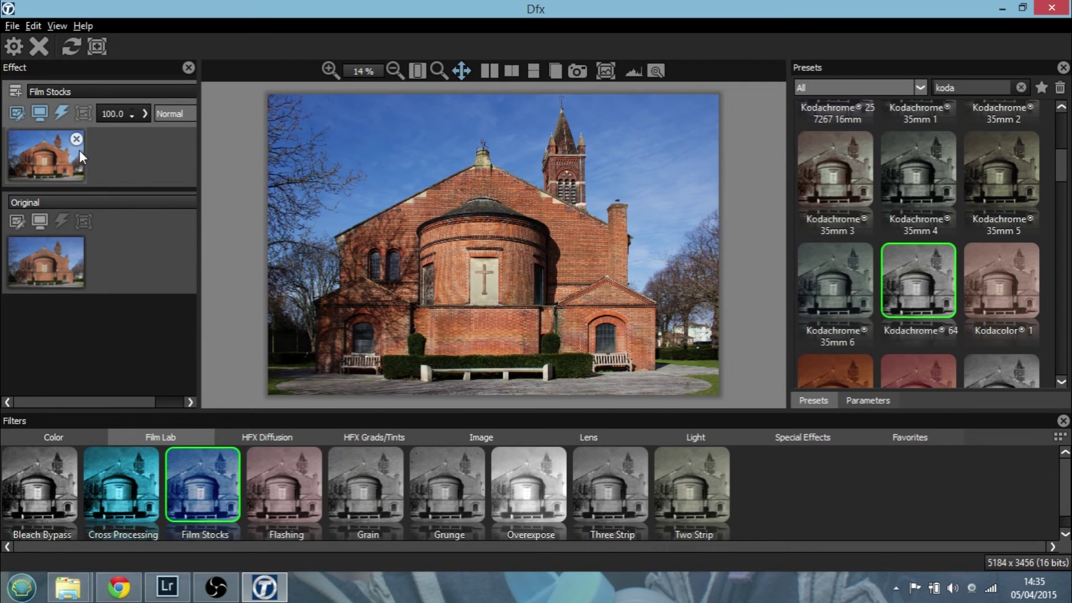
pyautogui.click(492, 68)
pyautogui.click(492, 68)
# Glance at the HFX Diffusion filters, return to Film Lab, and process the Kodachrome 64 effect back to Lightroom
pyautogui.click(270, 437)
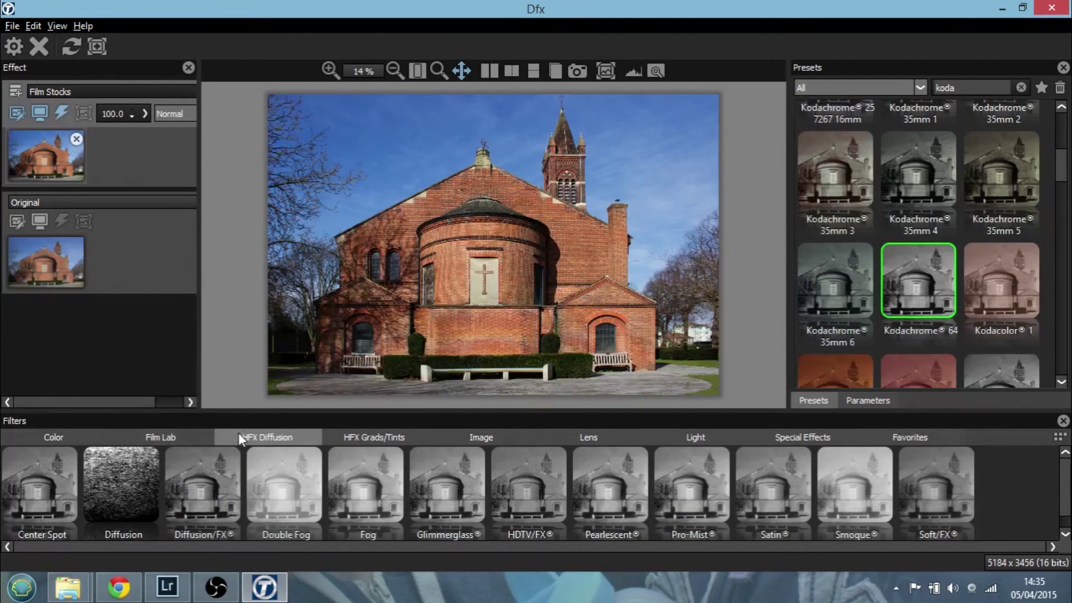
pyautogui.click(187, 434)
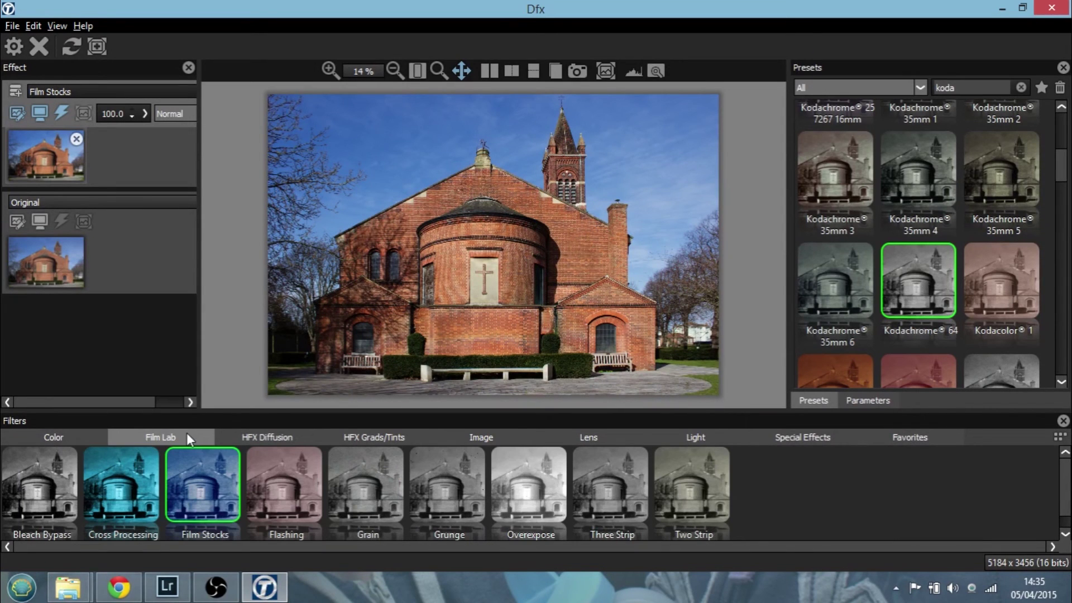
pyautogui.click(18, 45)
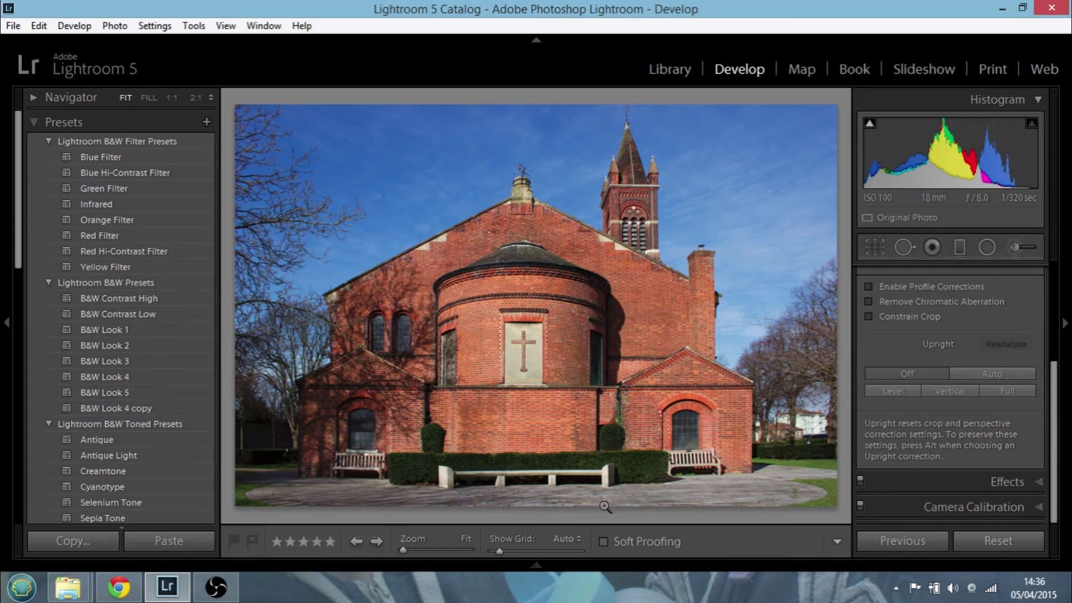
# Go to the bell tower photo in Lightroom and apply the Auto Upright correction
pyautogui.click(376, 541)
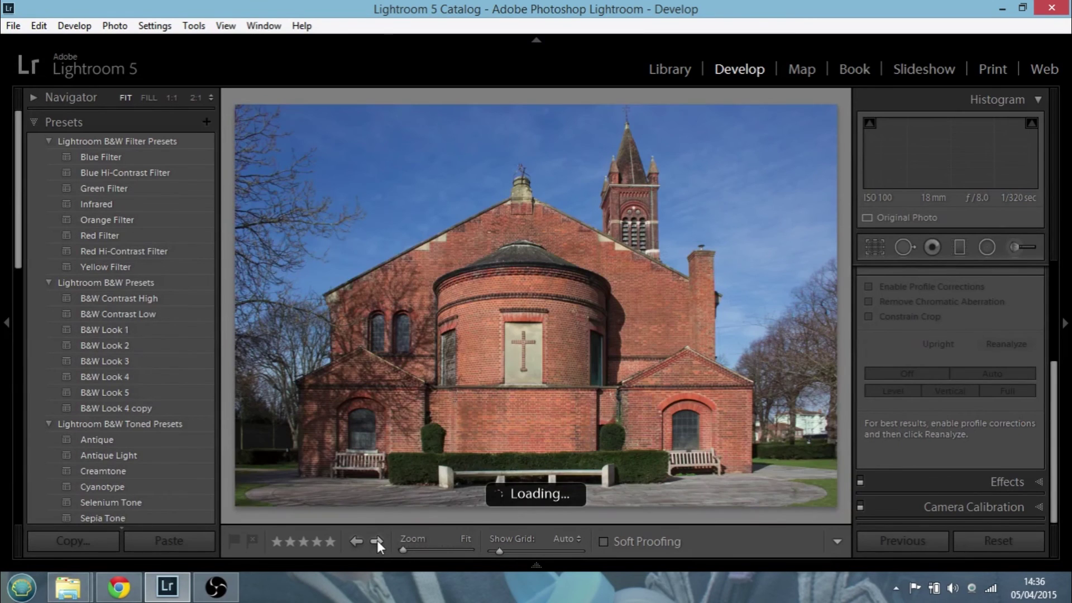
pyautogui.click(377, 540)
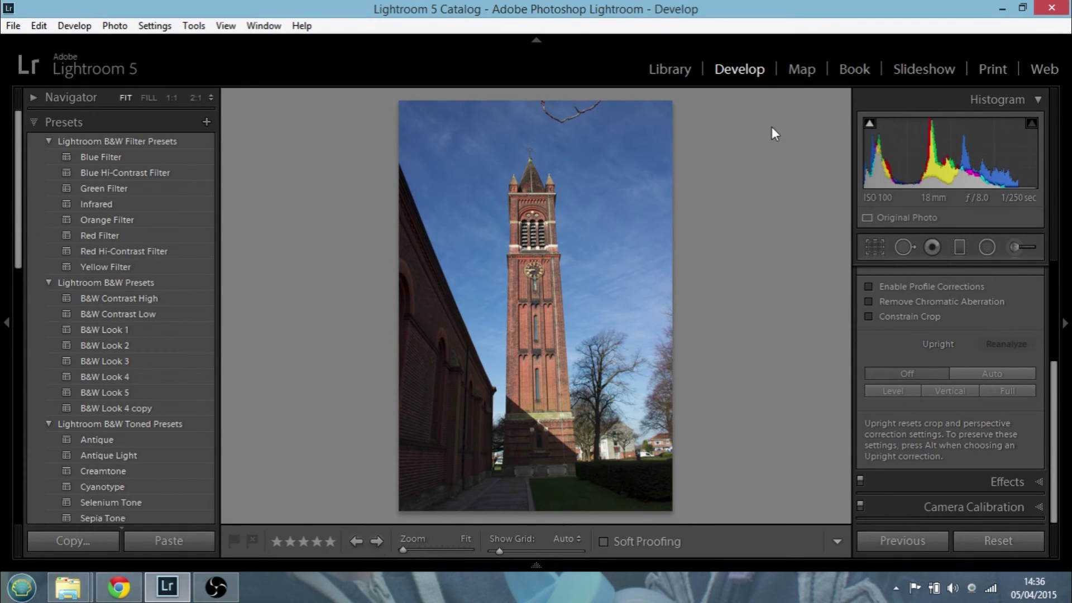
pyautogui.click(979, 376)
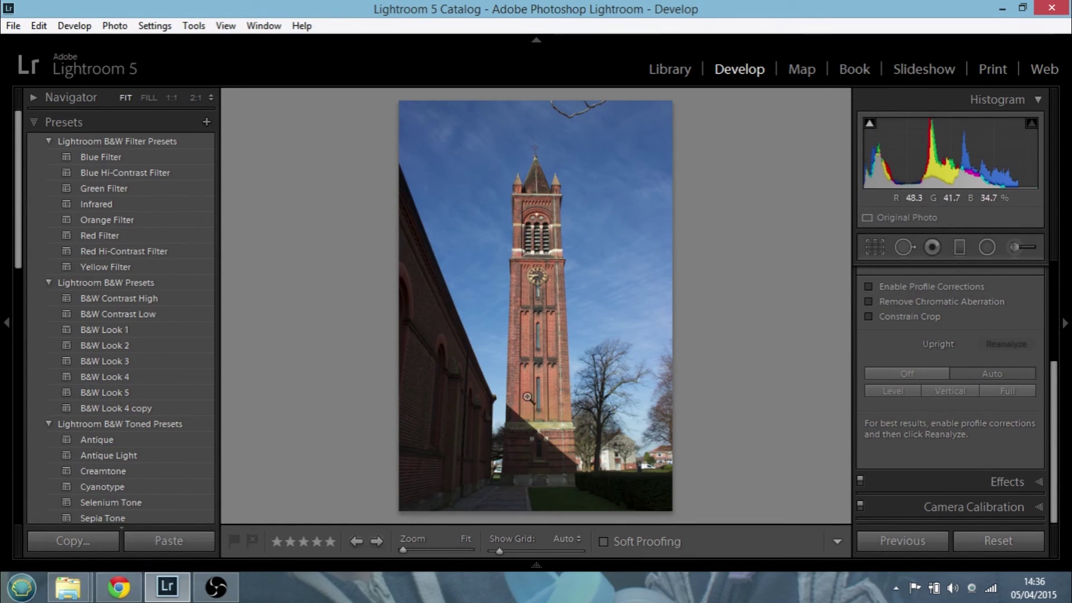
# Send the bell tower photo from Lightroom to Dfx for editing
pyautogui.rightClick(481, 354)
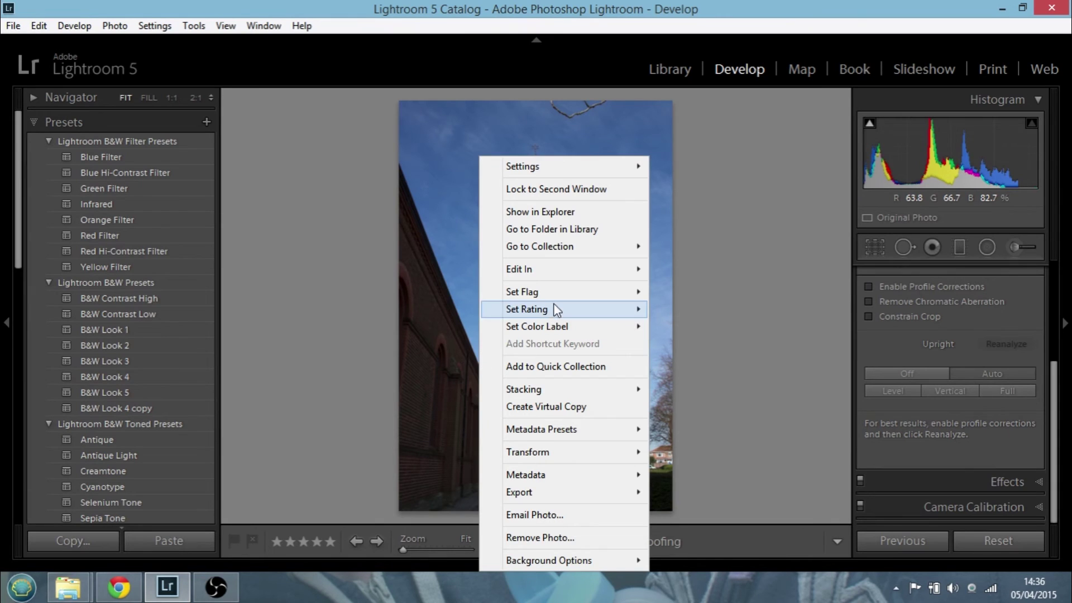
pyautogui.moveTo(576, 269)
pyautogui.click(697, 328)
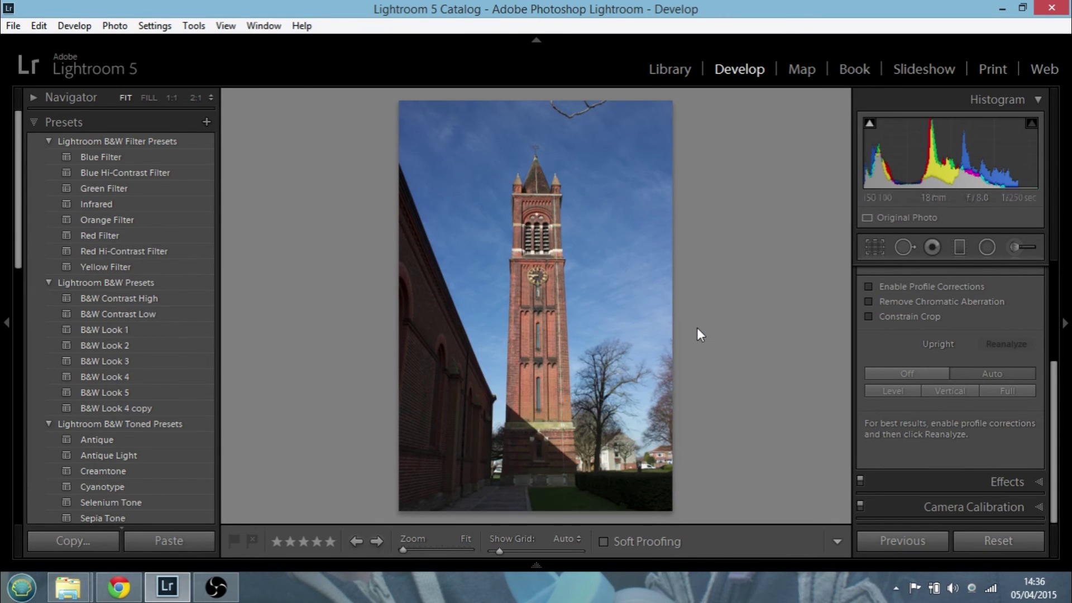
pyautogui.click(646, 457)
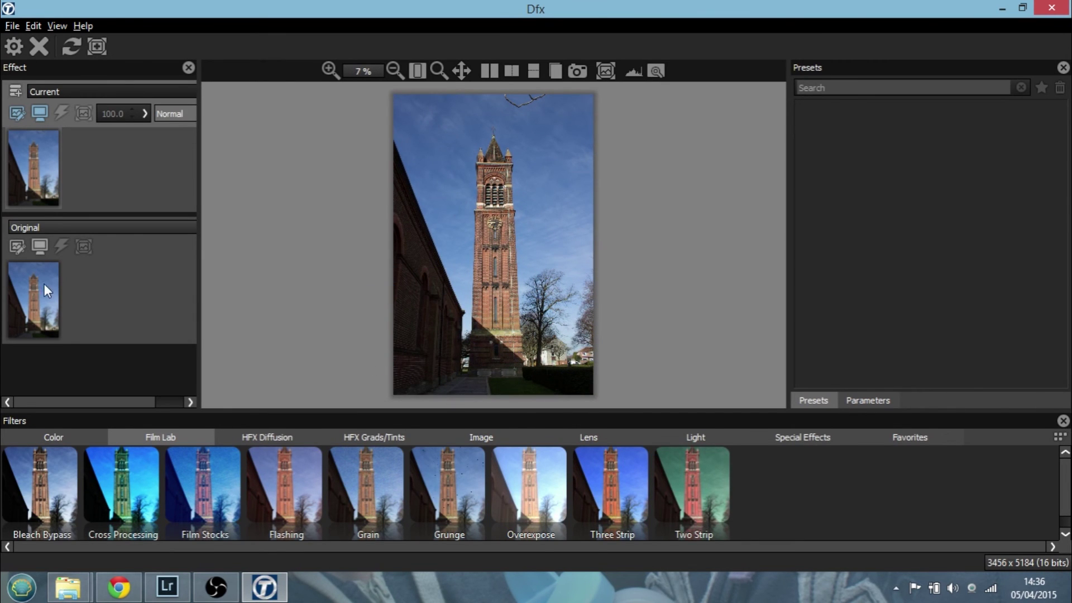
# Try the HFX Diffusion filters Center Spot and Diffusion/FX, the latter with the Gold Diffusion/FX 1 and 2 presets
pyautogui.click(265, 437)
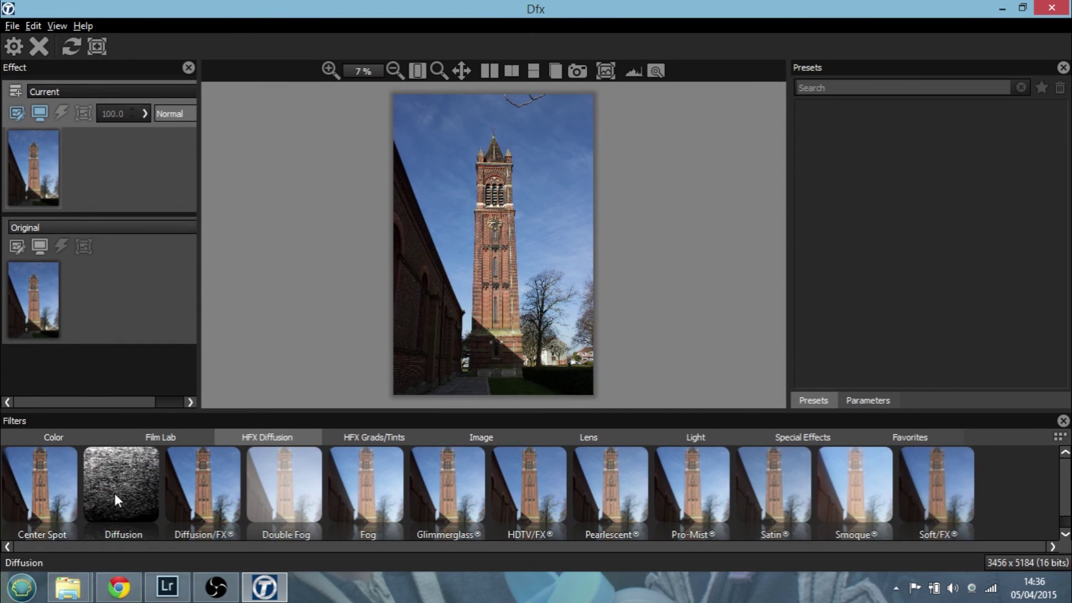
pyautogui.click(59, 494)
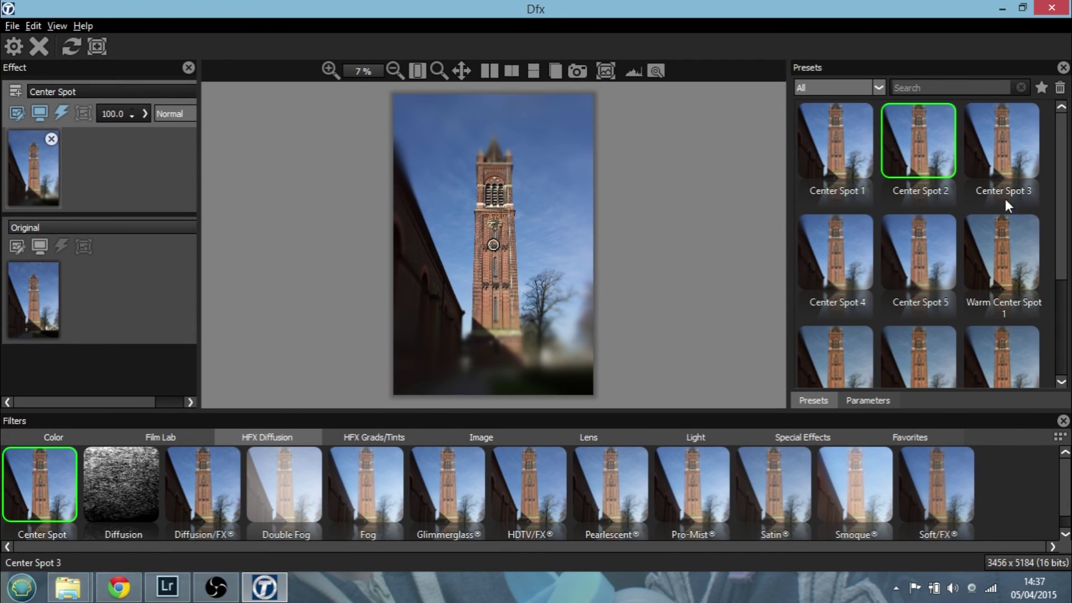
pyautogui.click(205, 479)
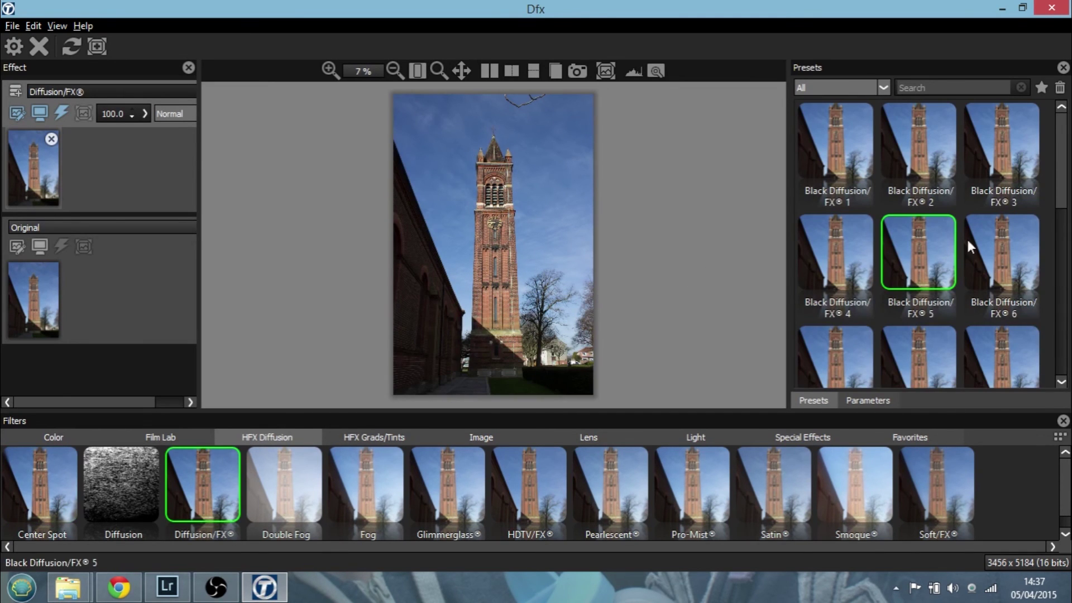
pyautogui.scroll(-3, 1062, 208)
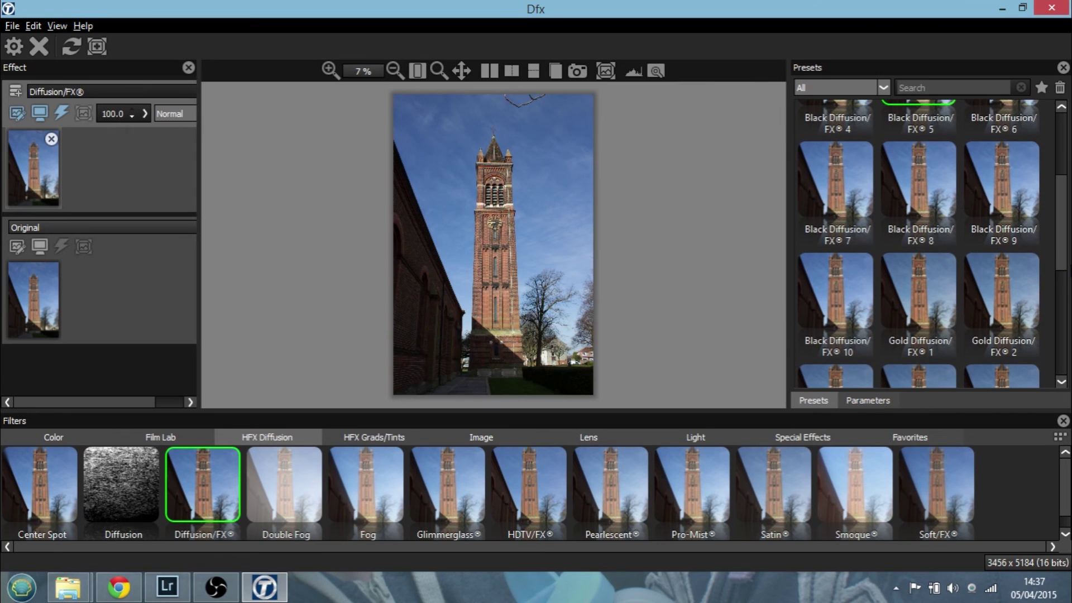
pyautogui.click(929, 300)
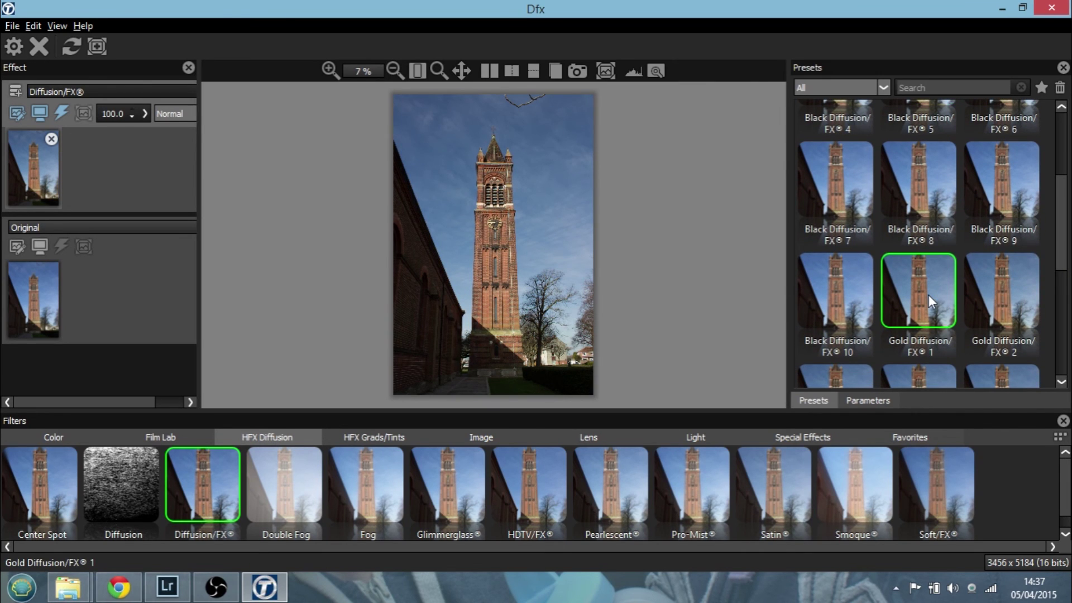
pyautogui.click(1008, 291)
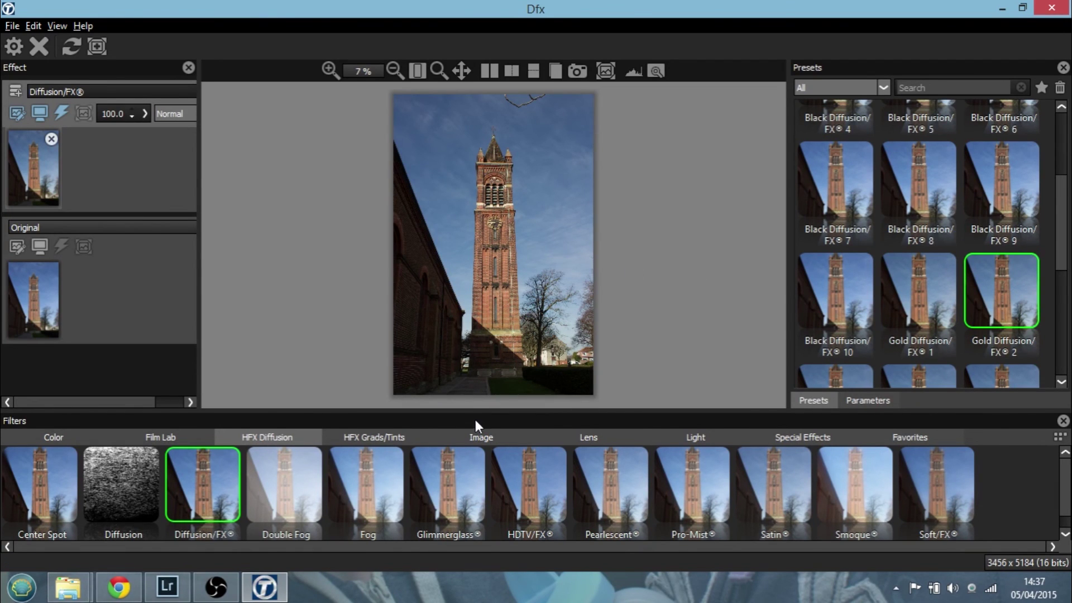
# Apply the Glimmerglass filter to the tower photo and browse its Bronze Glimmerglass presets
pyautogui.click(459, 494)
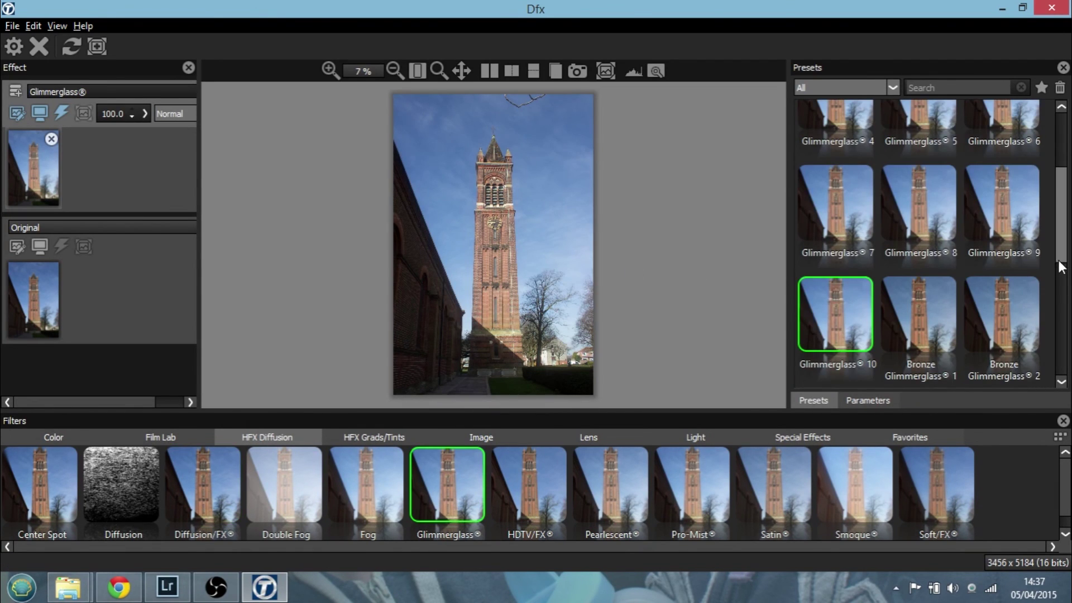
pyautogui.scroll(-4, 1060, 261)
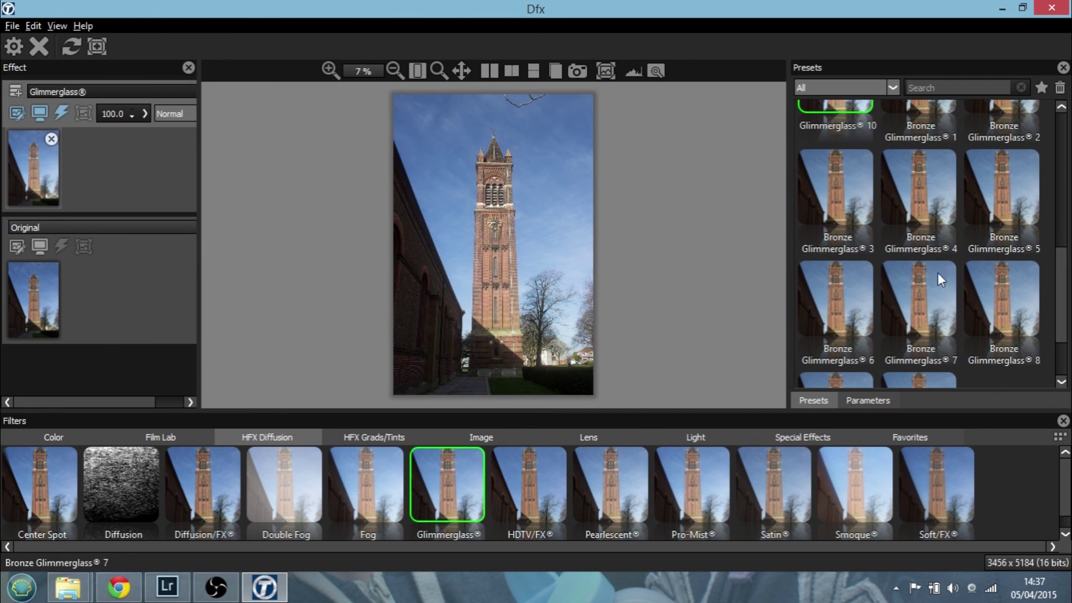
# Try the Bronze Glimmerglass 4 and Bronze Glimmerglass 7 presets on the tower photo
pyautogui.click(931, 211)
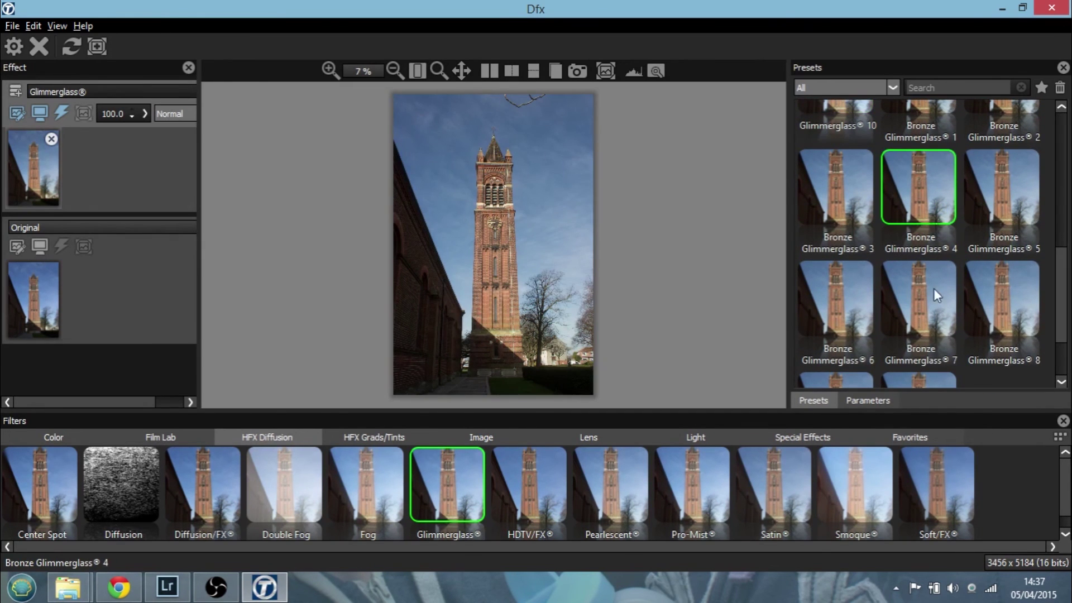
pyautogui.click(922, 314)
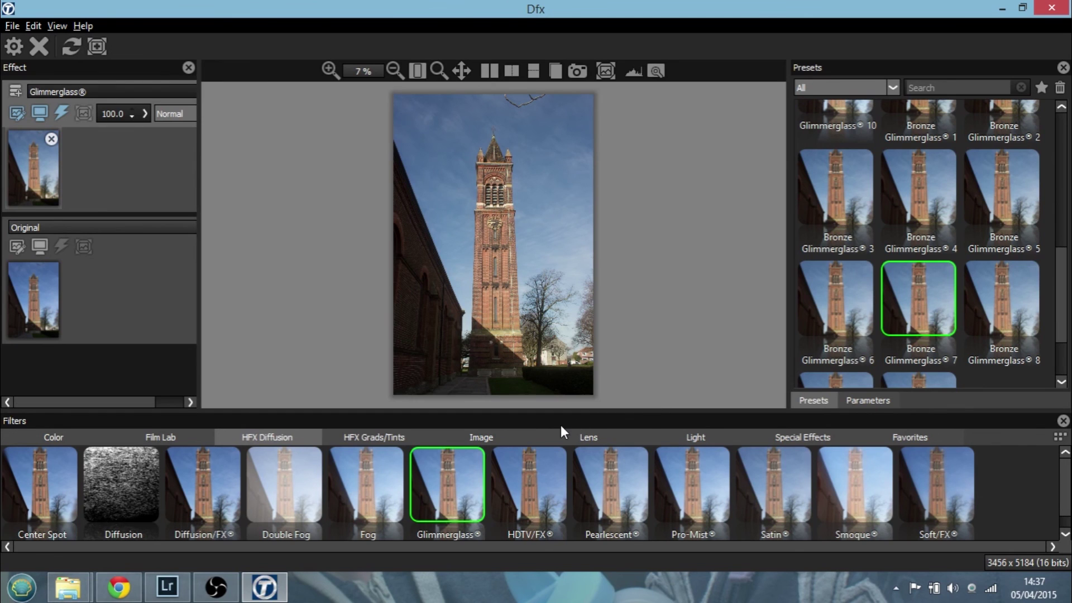
# Try the HFX Grads/Tints filters Colorize Gradient, Dual Grad, Gels and ND-Grad on the tower photo
pyautogui.click(361, 438)
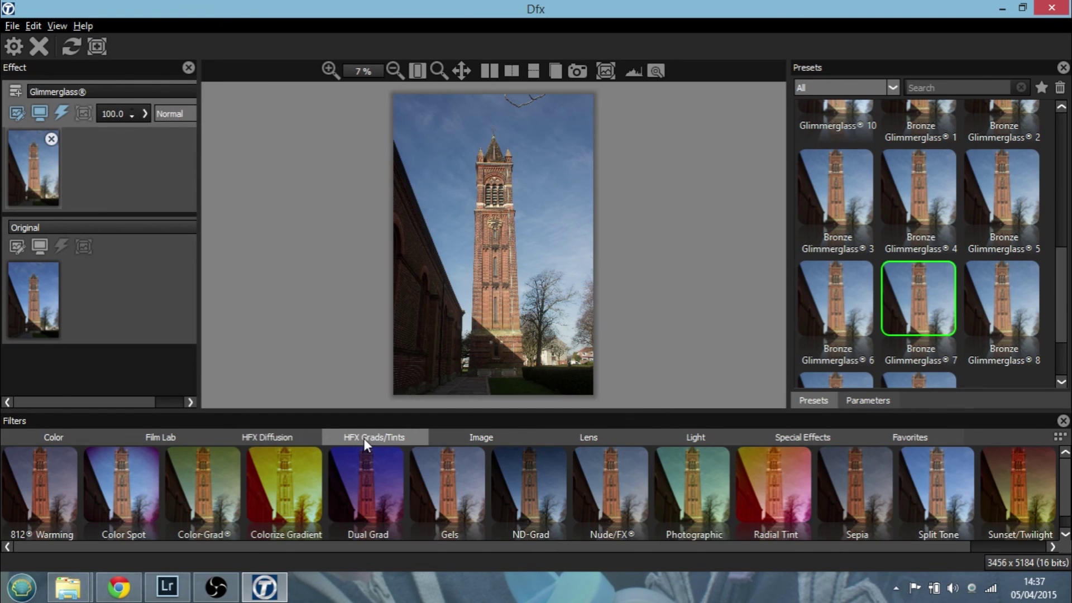
pyautogui.click(287, 491)
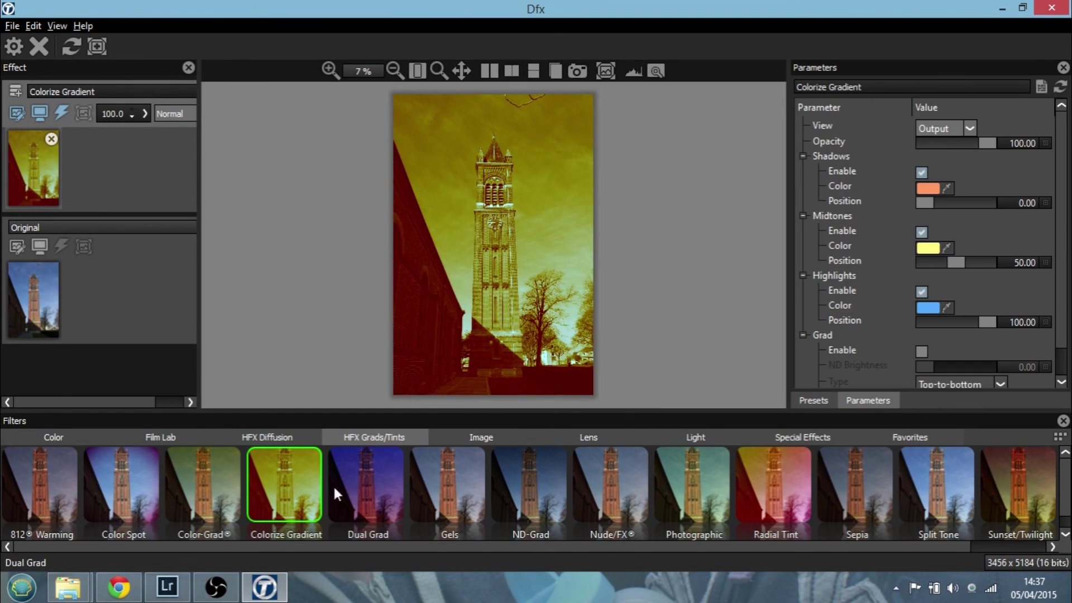
pyautogui.click(374, 486)
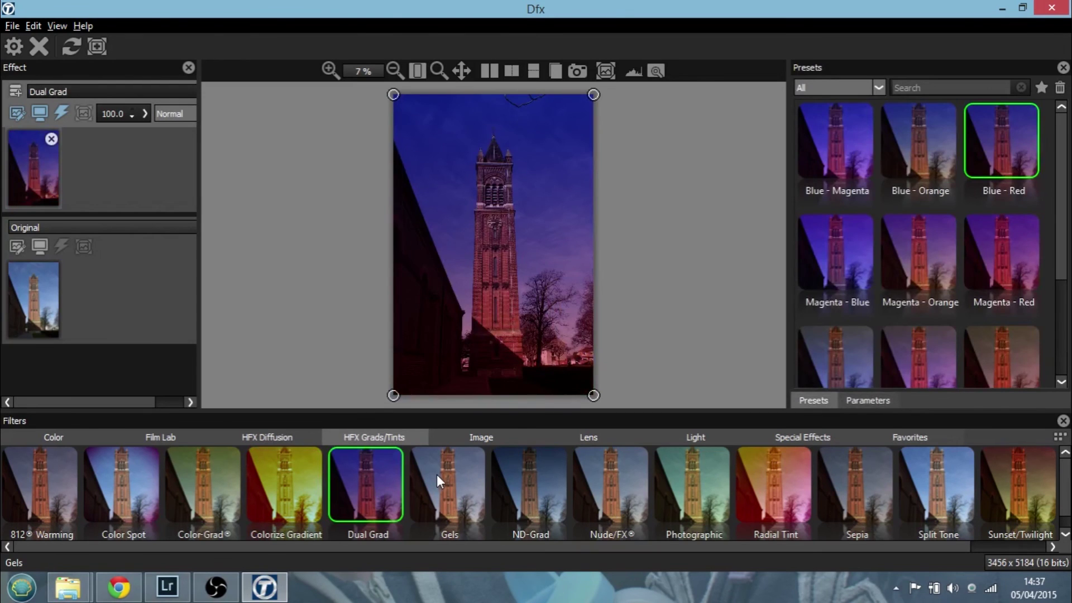
pyautogui.click(438, 474)
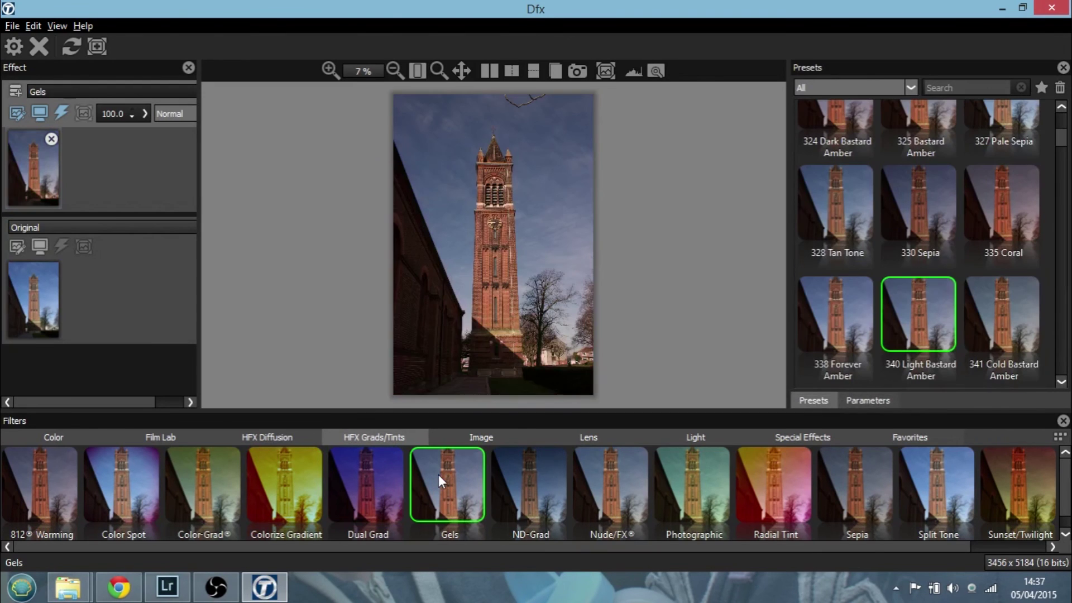
pyautogui.click(518, 476)
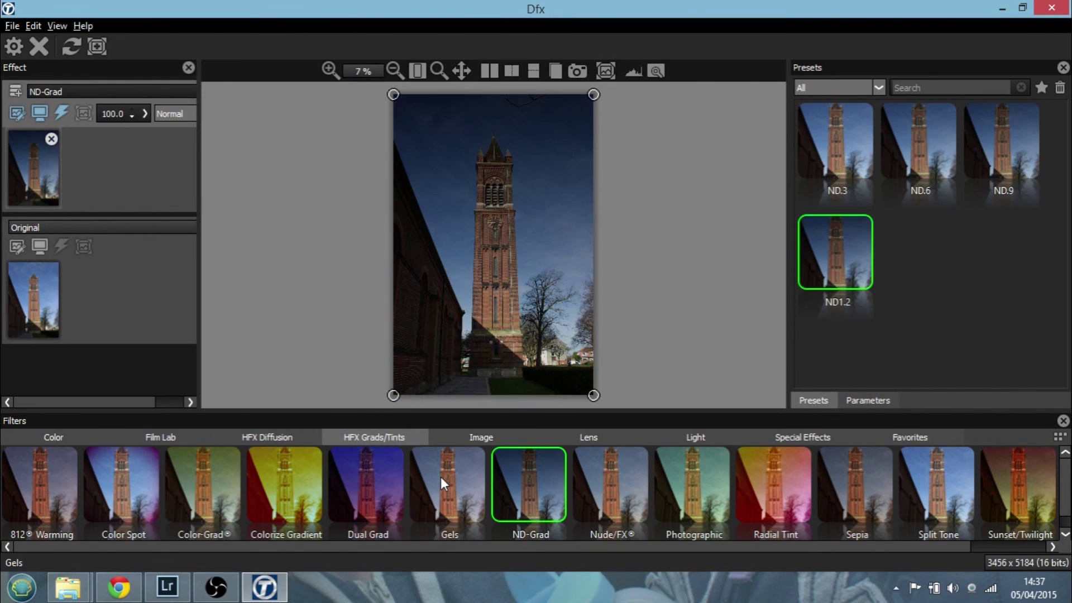
# Reapply the Dual Grad filter, try effect opacities of 75.4 and 59.5, and restore the opacity to 100
pyautogui.click(374, 483)
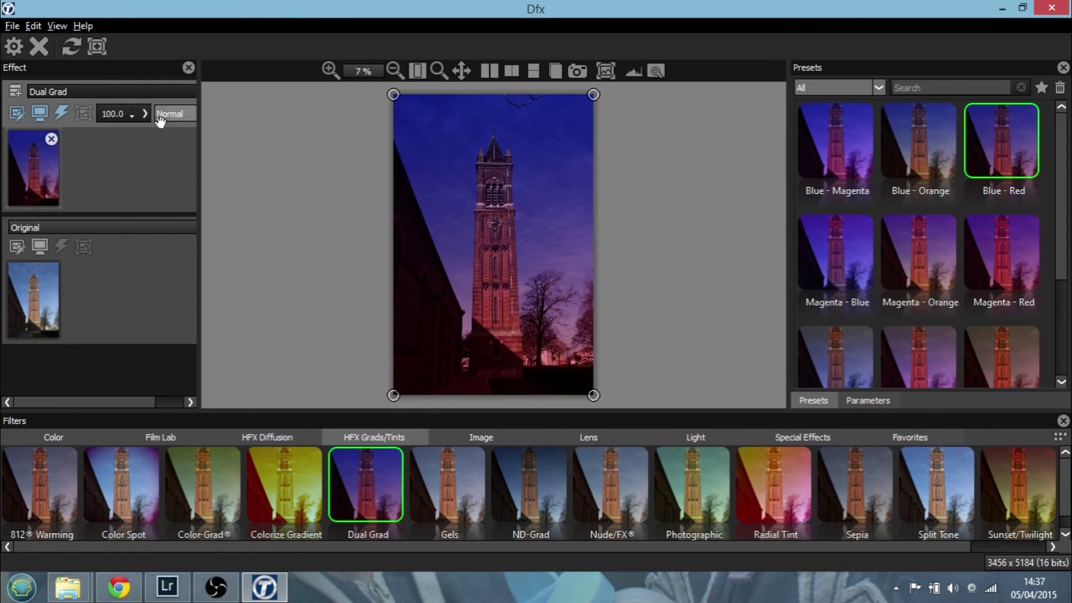
pyautogui.click(143, 112)
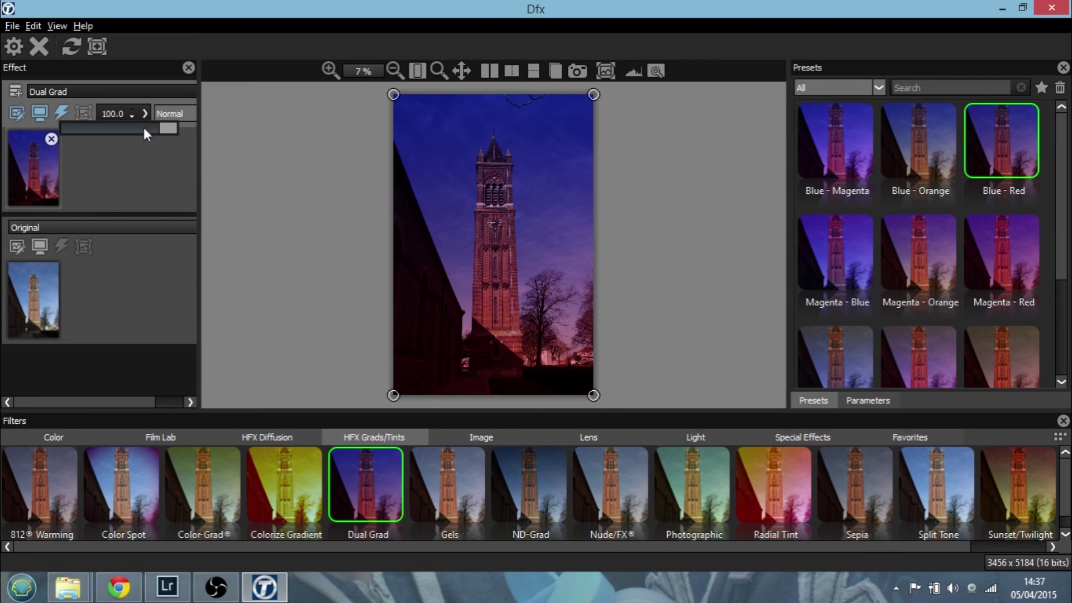
pyautogui.click(144, 126)
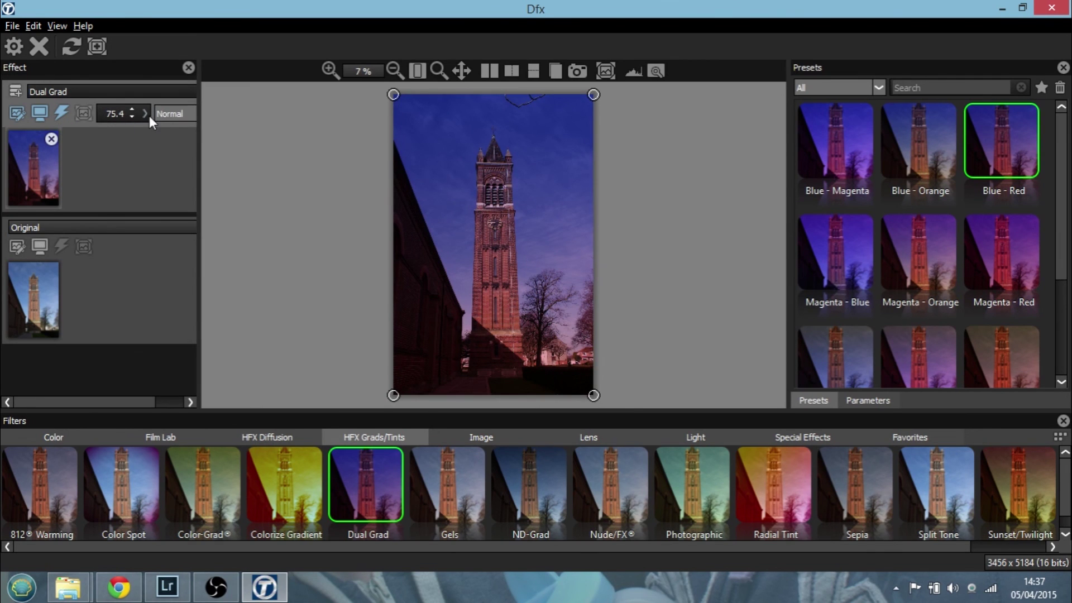
pyautogui.click(149, 116)
pyautogui.click(128, 124)
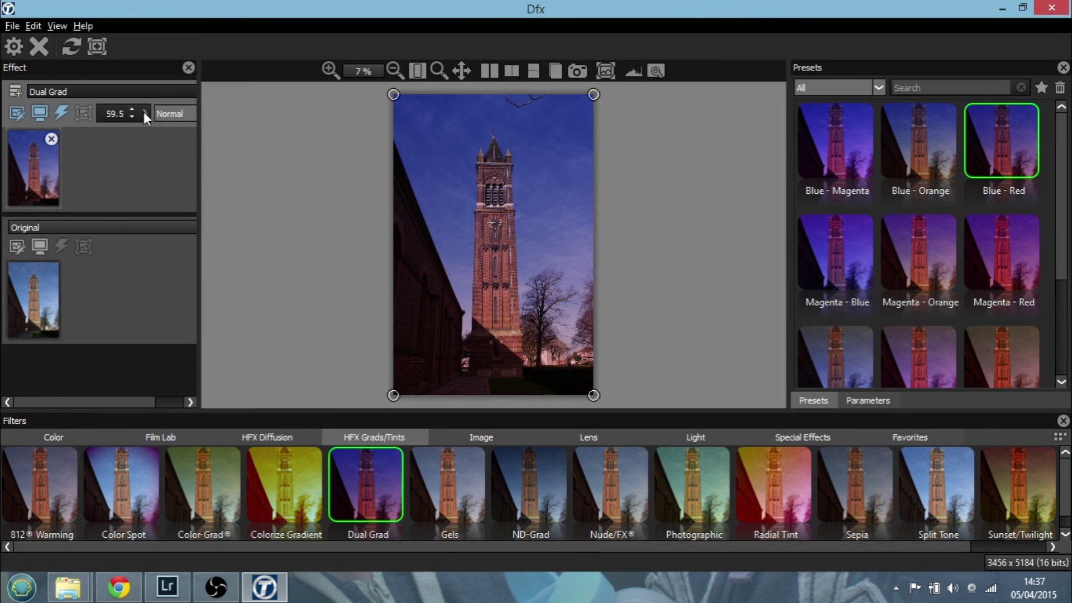
pyautogui.click(144, 114)
pyautogui.moveTo(133, 129); pyautogui.dragTo(166, 128)
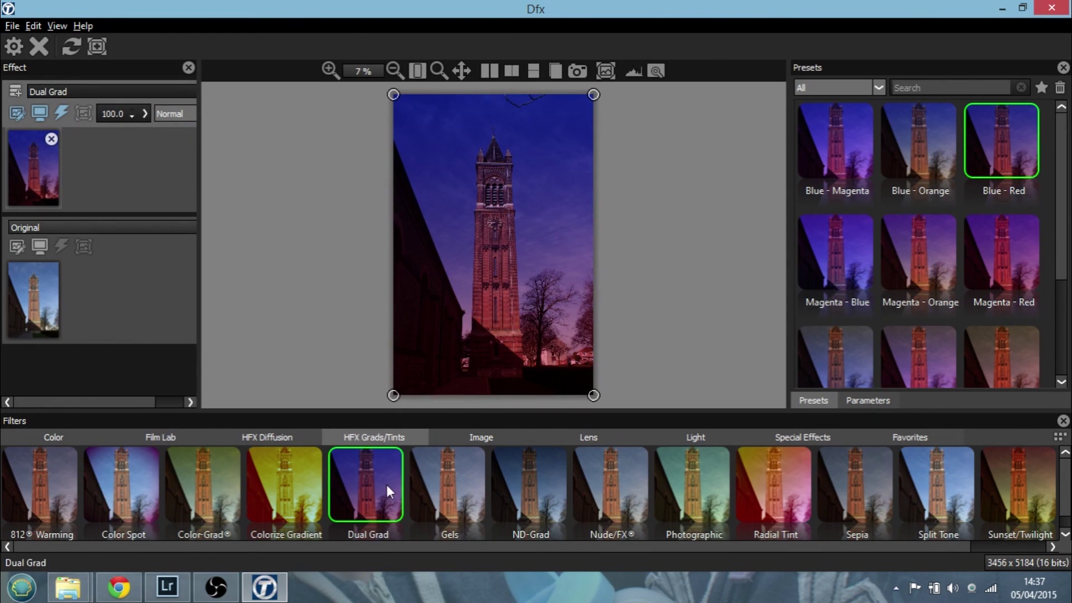
# Apply the Polarizer filter from the Image filters to the tower photo with the Polarizer 9 preset
pyautogui.click(492, 437)
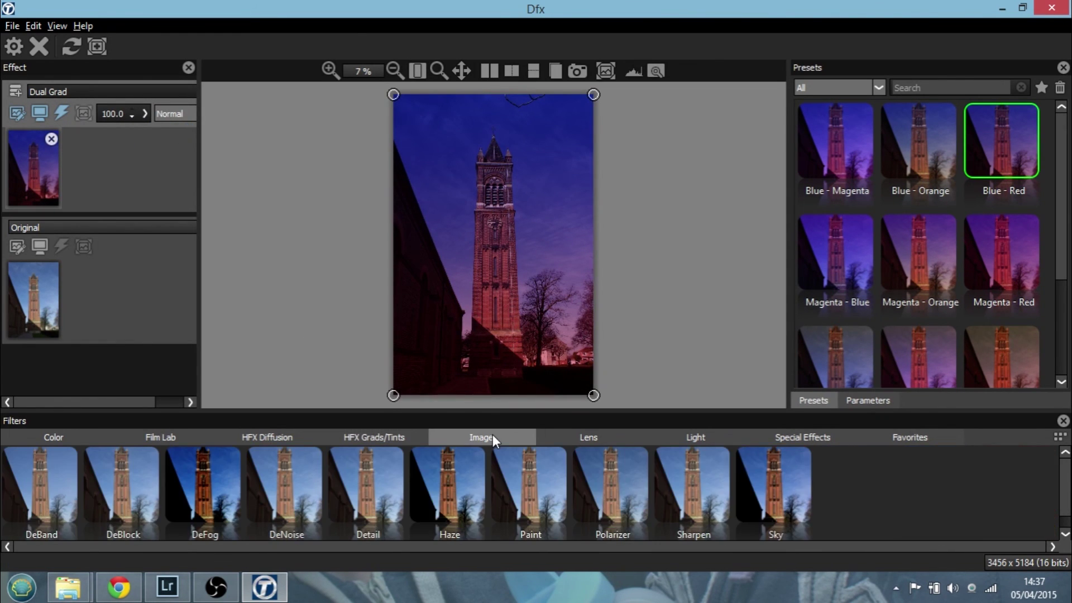
pyautogui.click(623, 486)
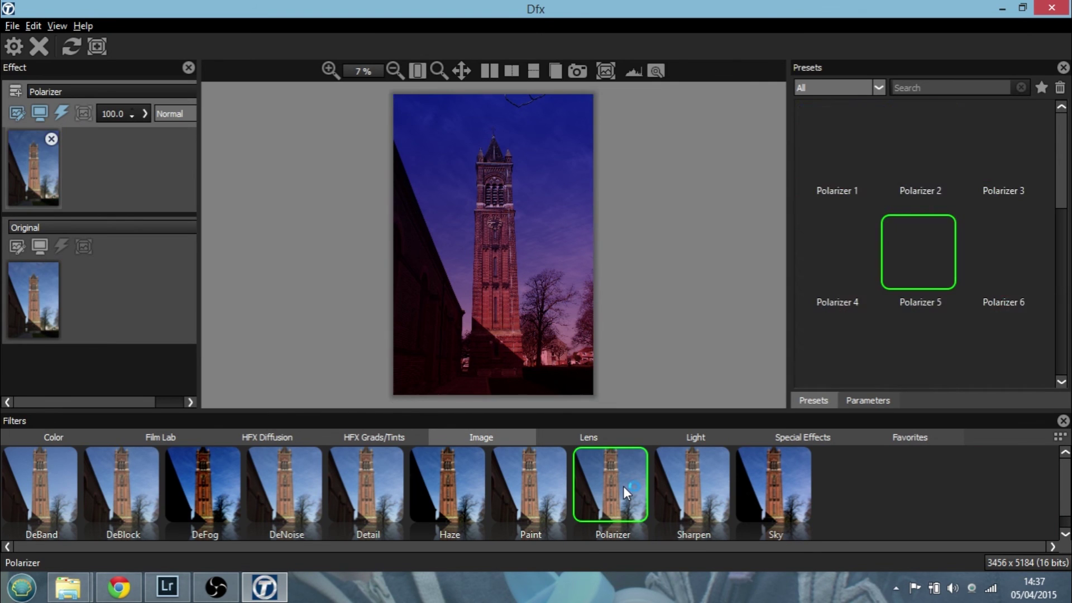
pyautogui.moveTo(1064, 185); pyautogui.dragTo(1065, 254)
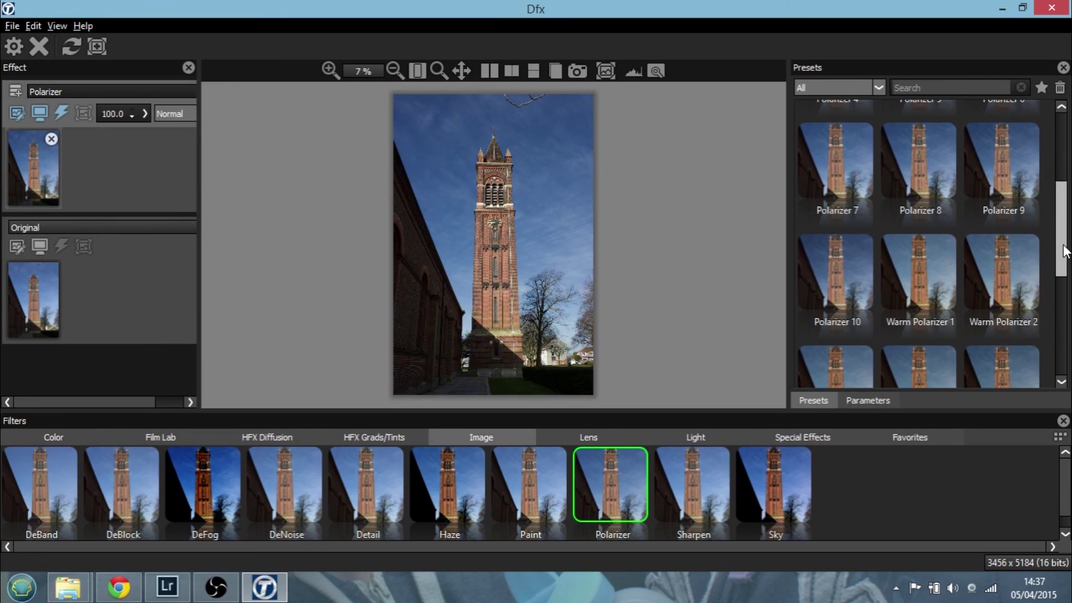
pyautogui.click(990, 151)
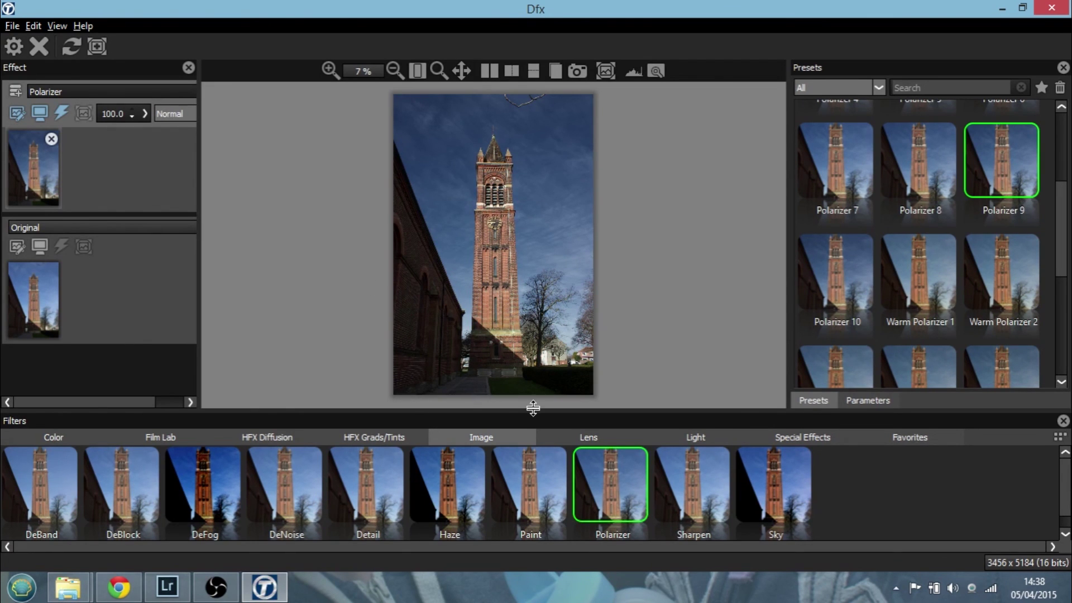
# Show the Lens filters and try the Dot filter from the Light filters on the tower photo
pyautogui.click(590, 437)
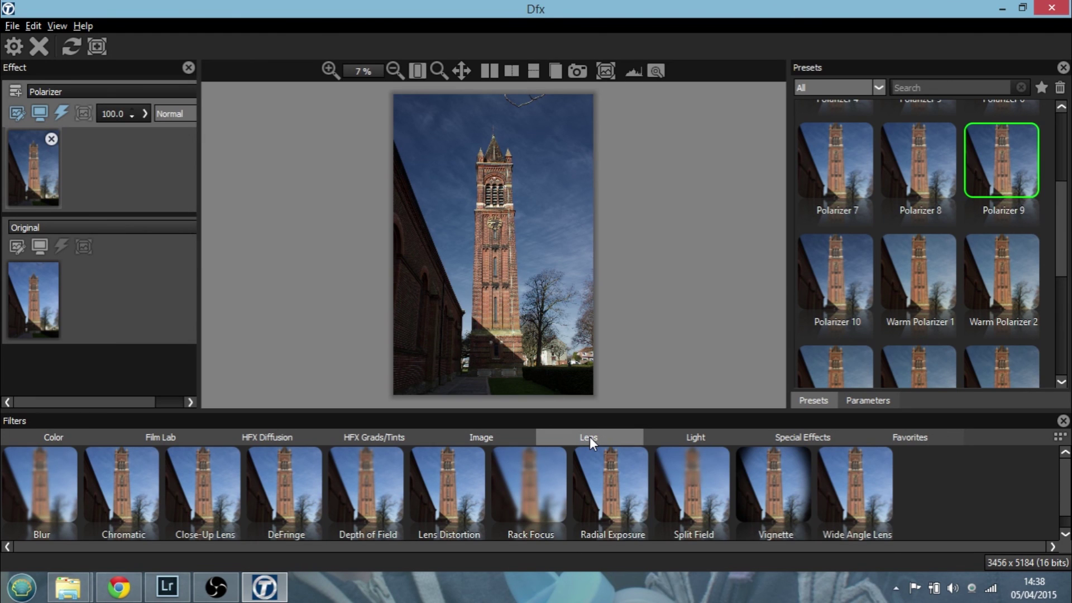
pyautogui.click(700, 434)
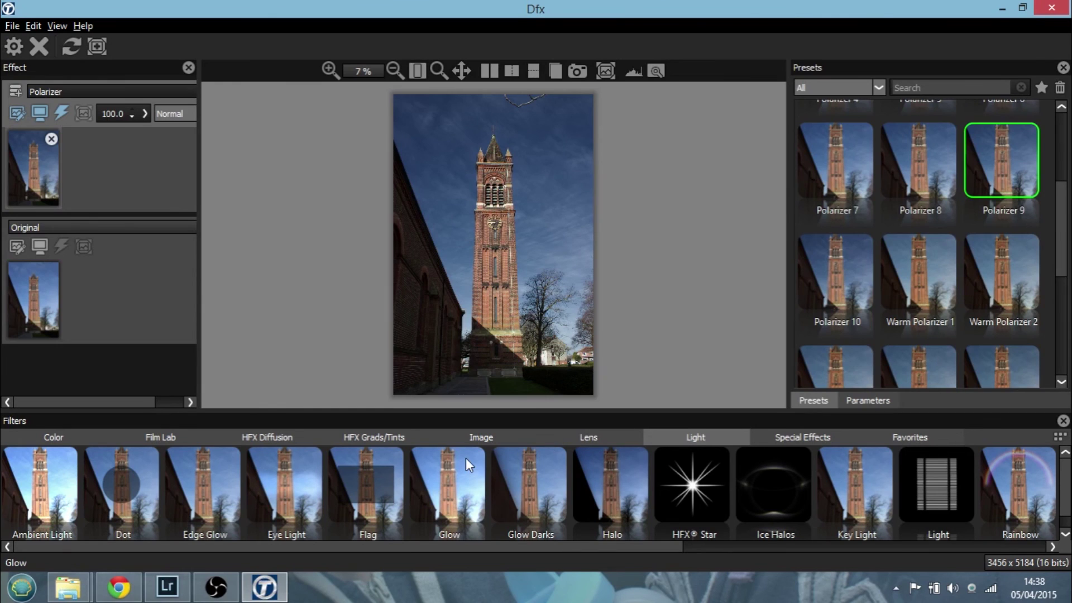
pyautogui.click(119, 487)
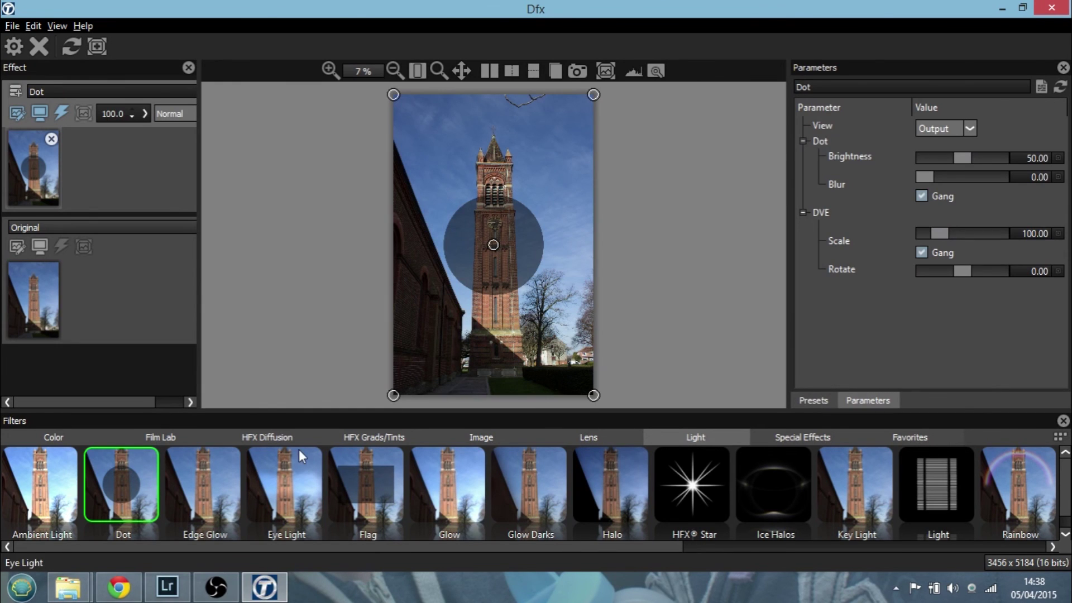
# Try the Special Effects filters Infrared and X-Ray on the tower photo and apply Color Infrared
pyautogui.click(819, 436)
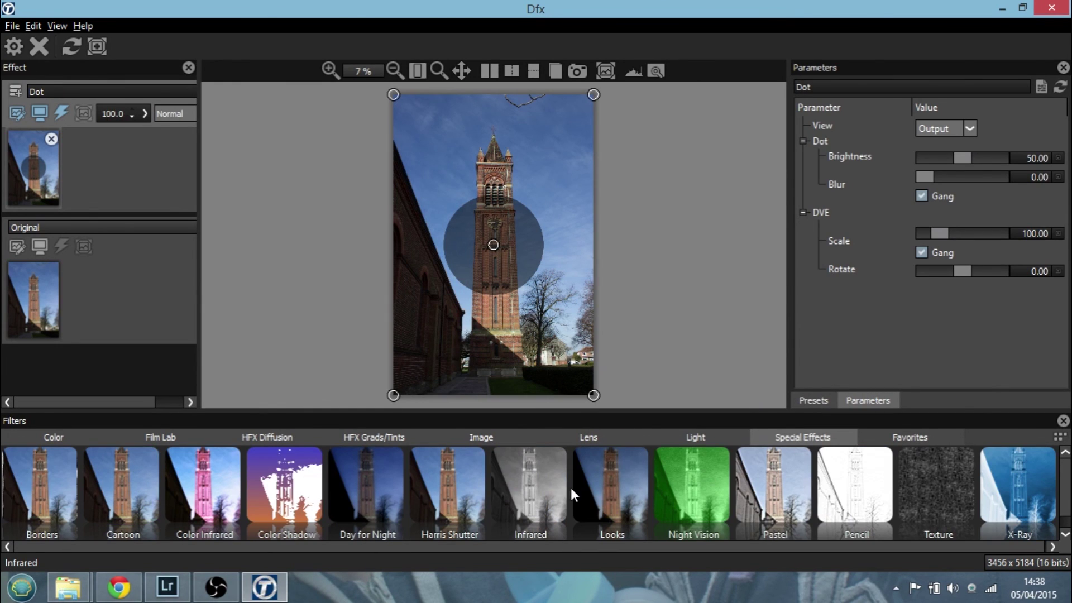
pyautogui.click(549, 485)
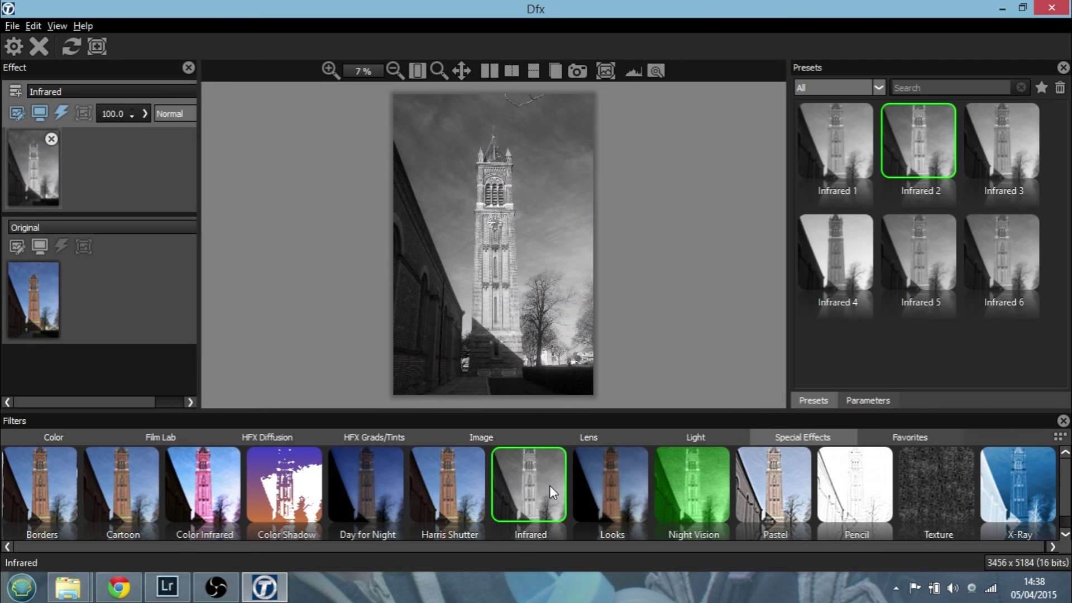
pyautogui.click(1031, 480)
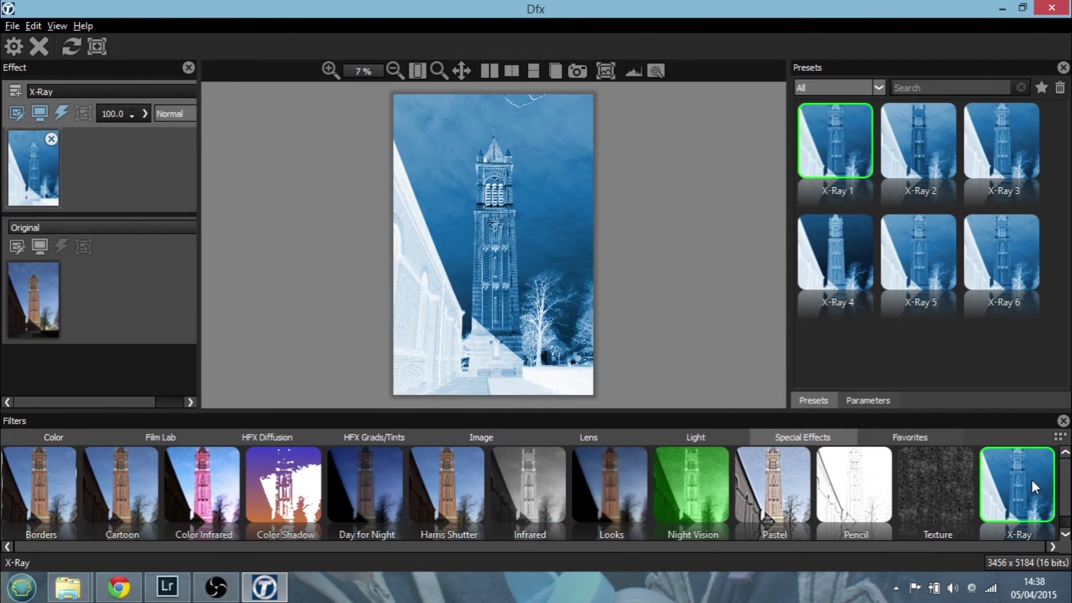
pyautogui.click(208, 488)
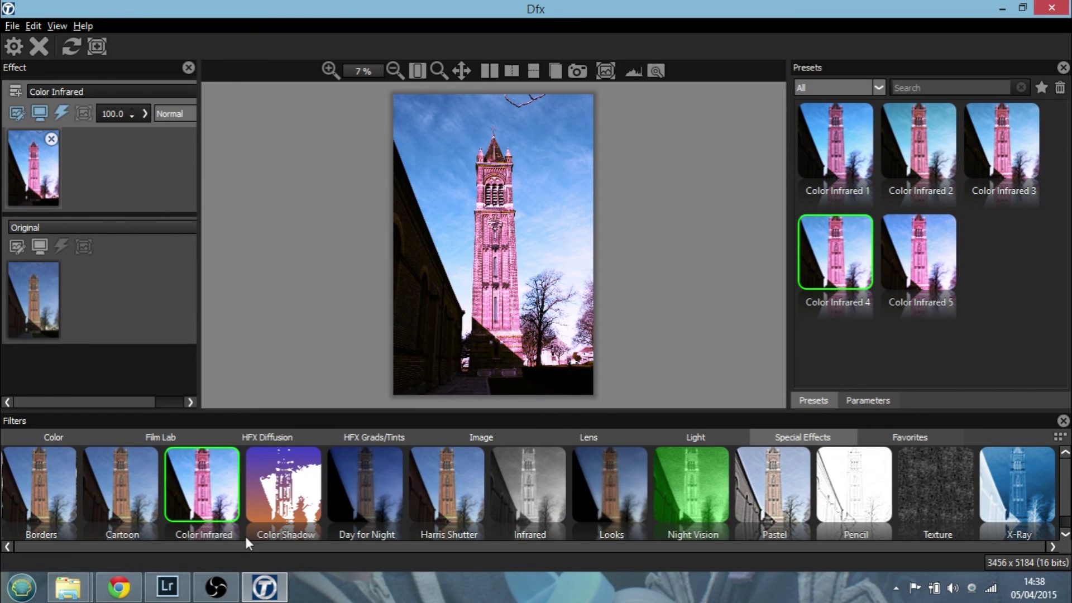
# Switch to Chrome to show the Tiffen Dfx v4 Photo Plug-in product page
pyautogui.click(119, 587)
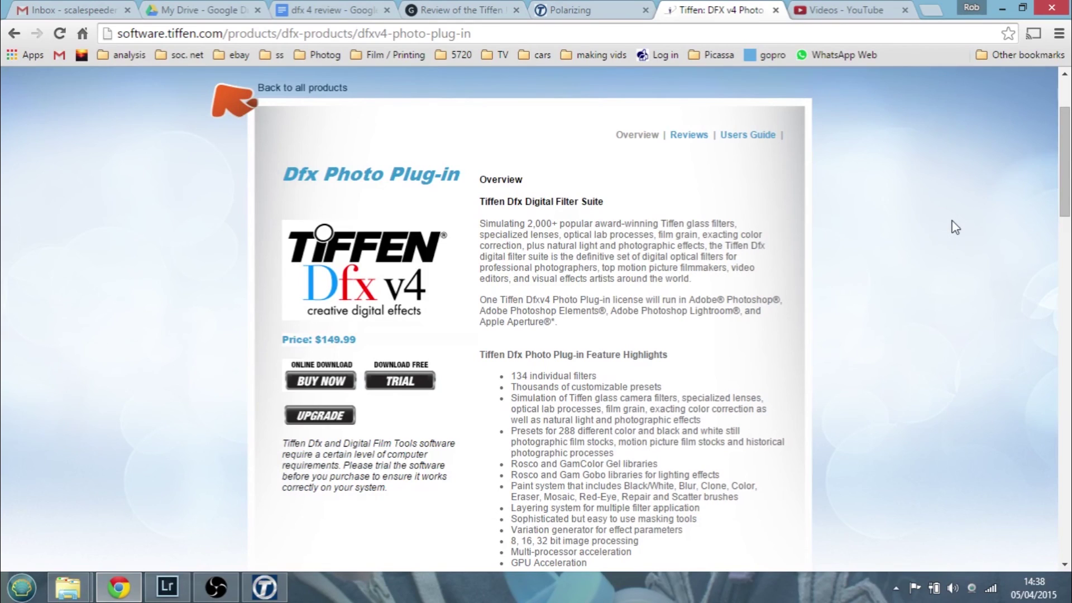